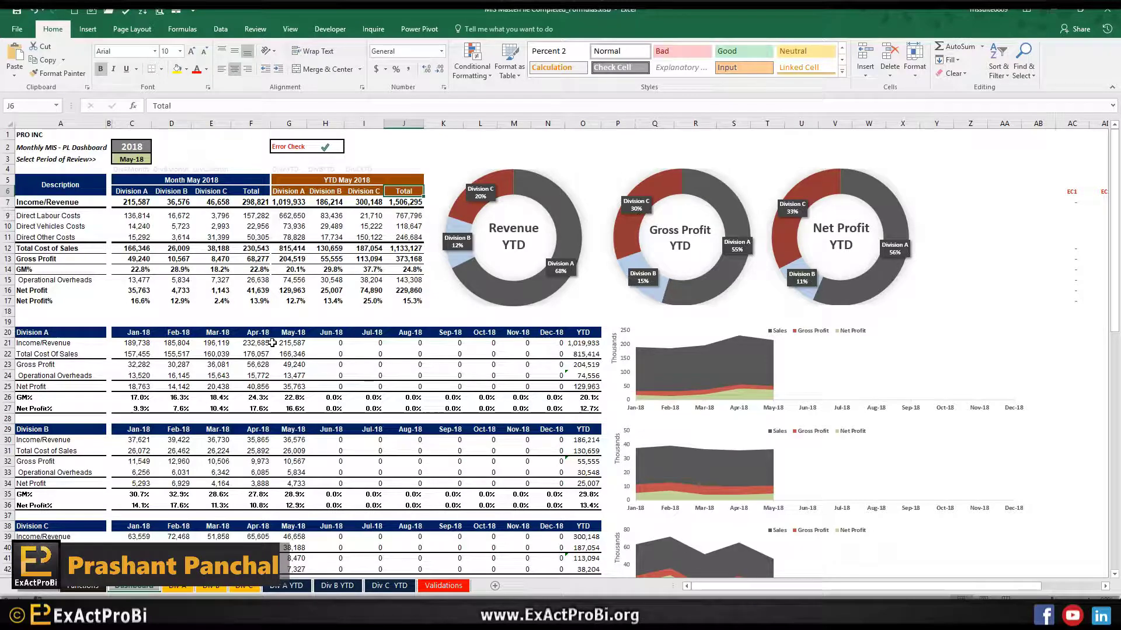
Step: Inspect the formulas behind Division A's May revenue and cost of sales figures
{"action": "scroll", "coordinate": [303, 355], "scroll_direction": "down", "scroll_amount": 5}
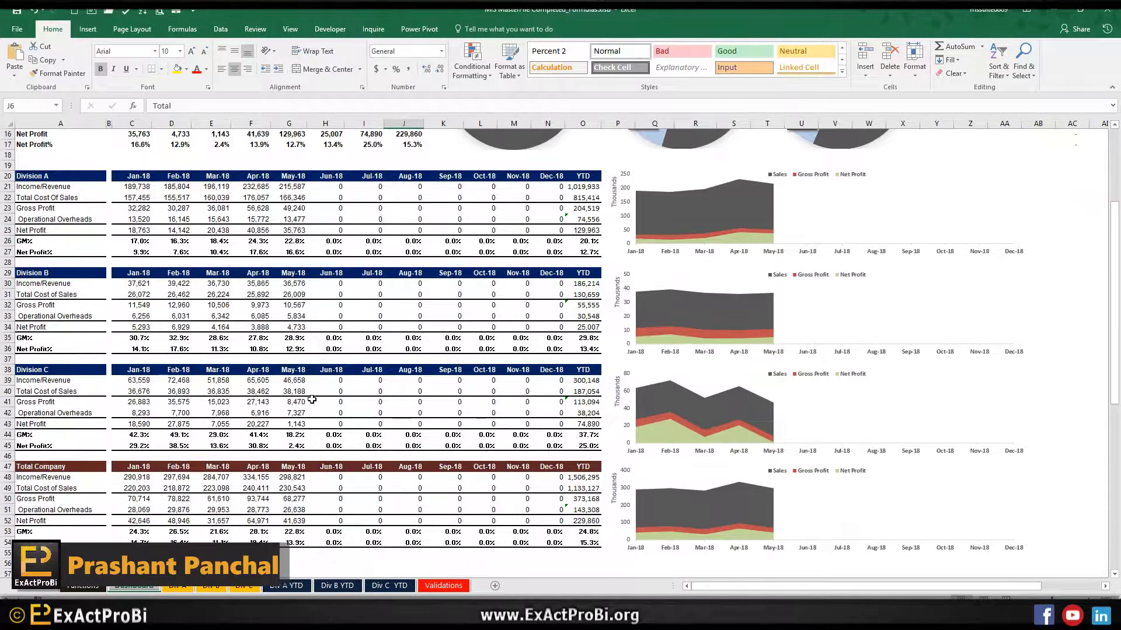
{"action": "scroll", "coordinate": [245, 357], "scroll_direction": "up", "scroll_amount": 1}
{"action": "scroll", "coordinate": [209, 359], "scroll_direction": "up", "scroll_amount": 4}
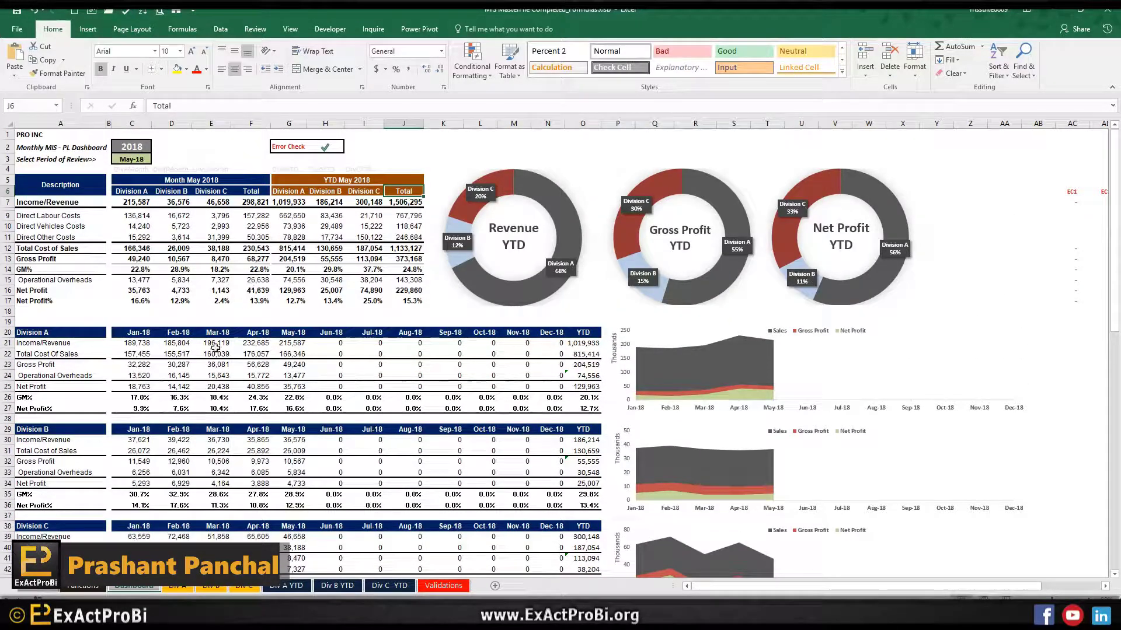
{"action": "left_click", "coordinate": [211, 354]}
{"action": "left_click", "coordinate": [289, 353]}
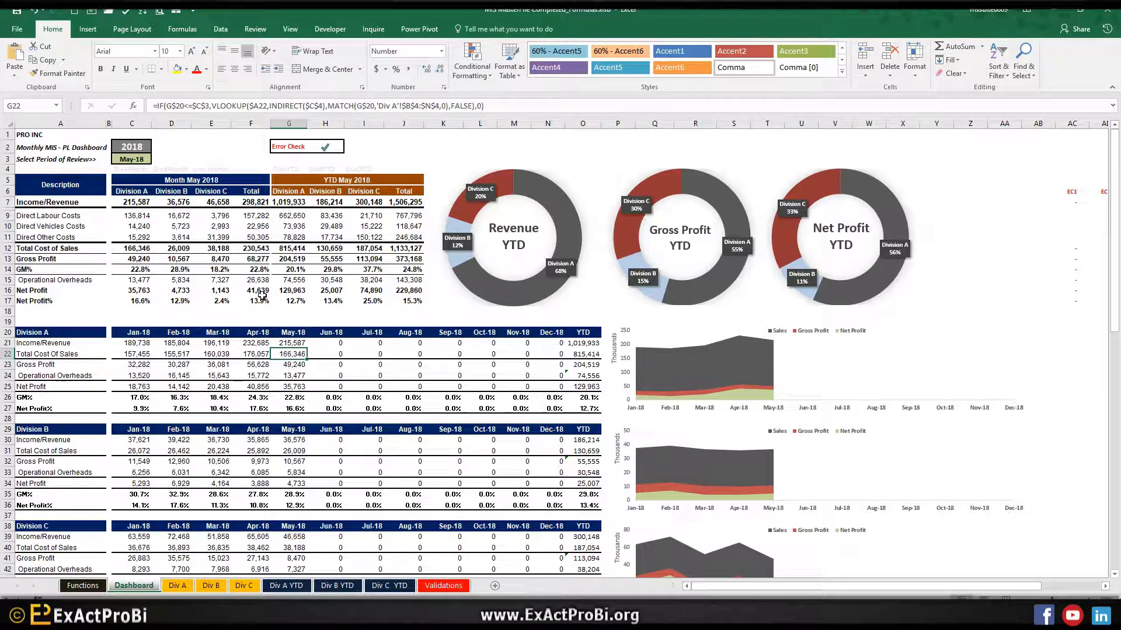
Step: On the Functions sheet, point out and select the four topics in B3:B6
{"action": "left_click", "coordinate": [74, 586]}
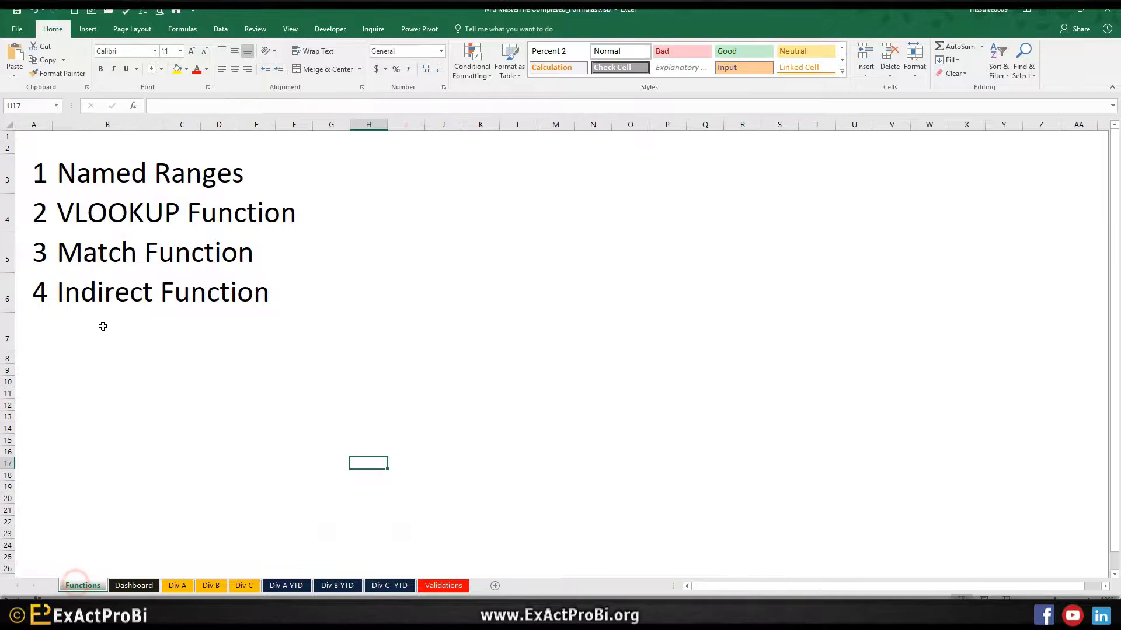
{"action": "left_click", "coordinate": [75, 175]}
{"action": "left_click", "coordinate": [75, 211]}
{"action": "left_click", "coordinate": [77, 248]}
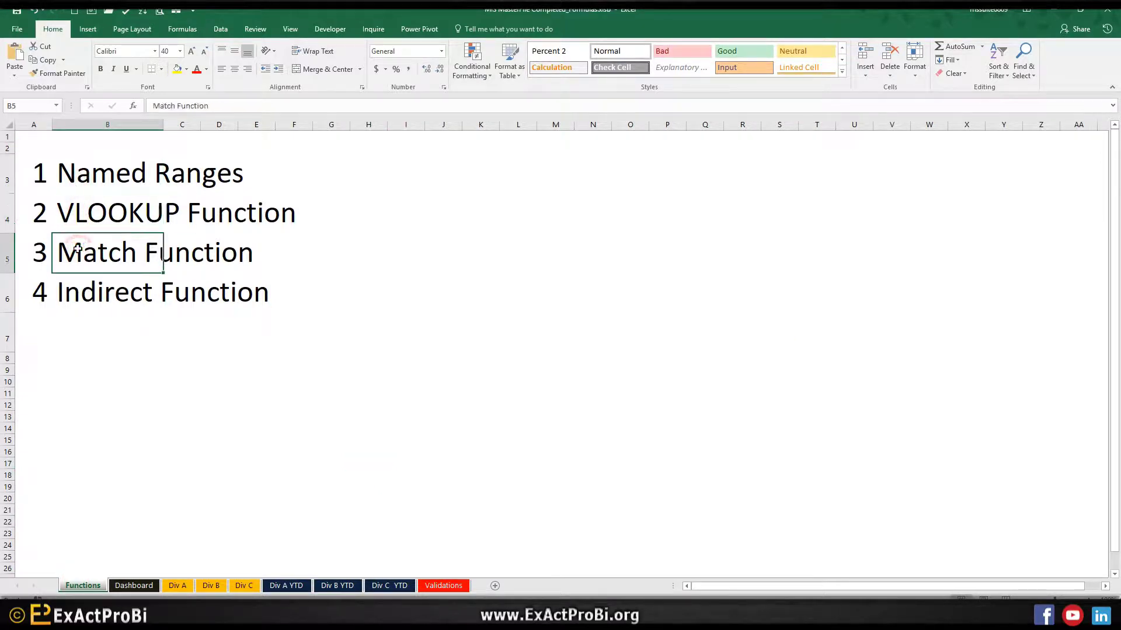
{"action": "left_click", "coordinate": [77, 289]}
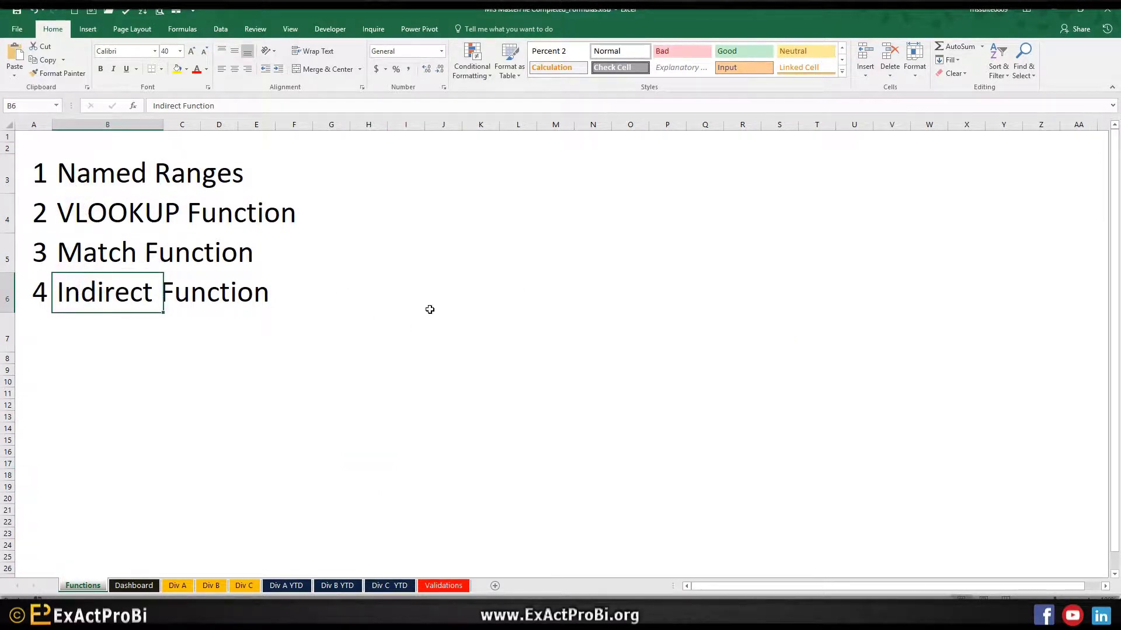
{"action": "left_click_drag", "start_coordinate": [114, 188], "coordinate": [92, 279]}
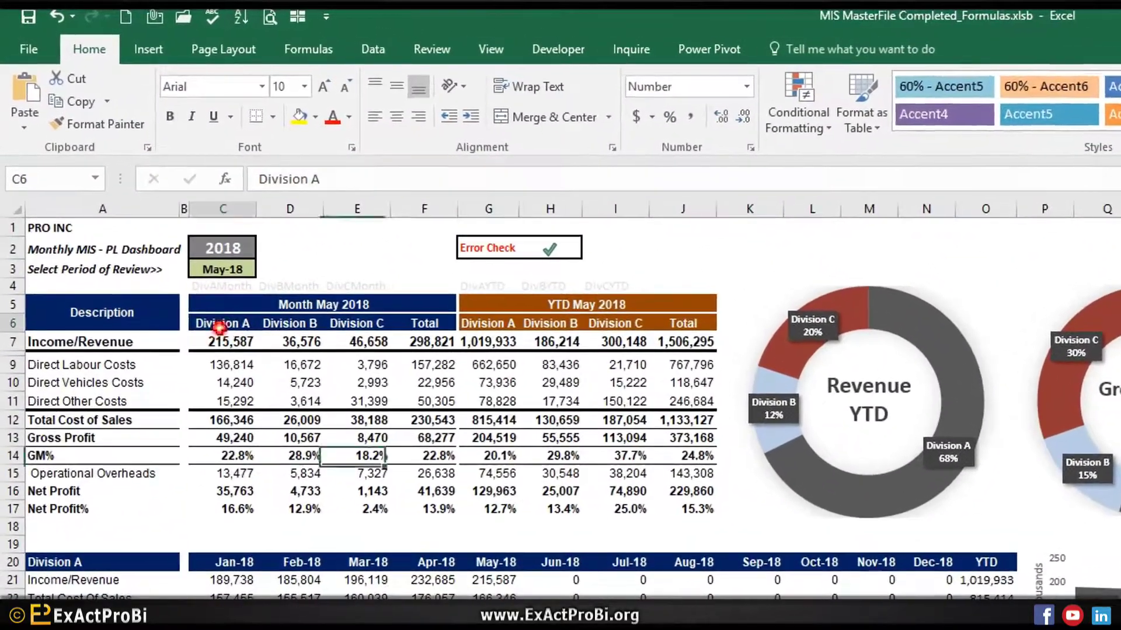
{"action": "left_click", "coordinate": [289, 324]}
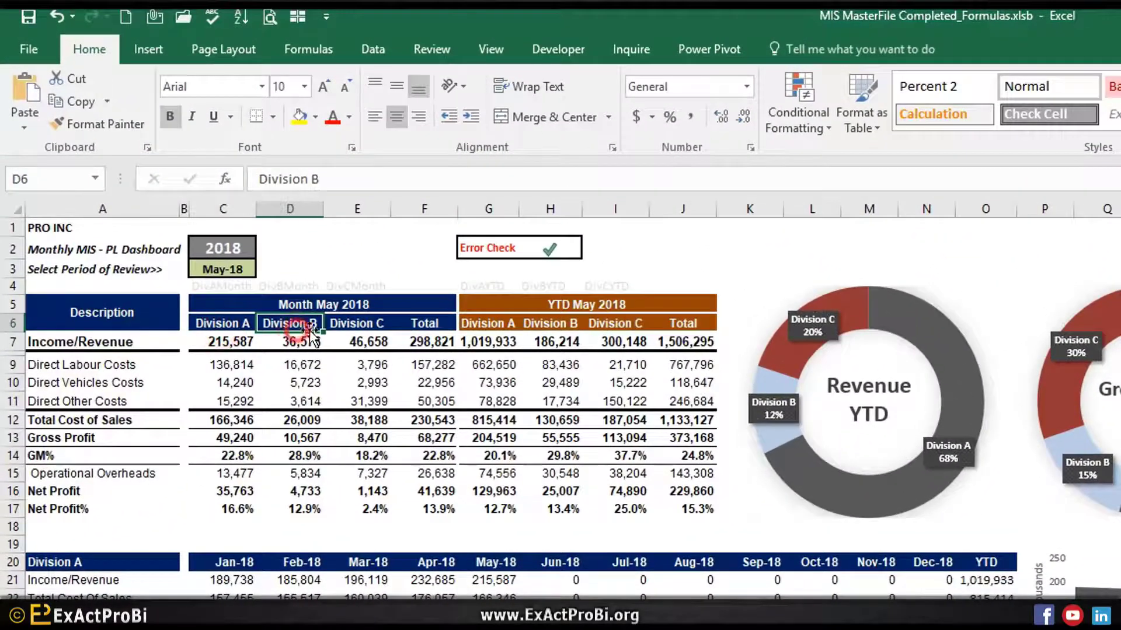
{"action": "left_click", "coordinate": [356, 326]}
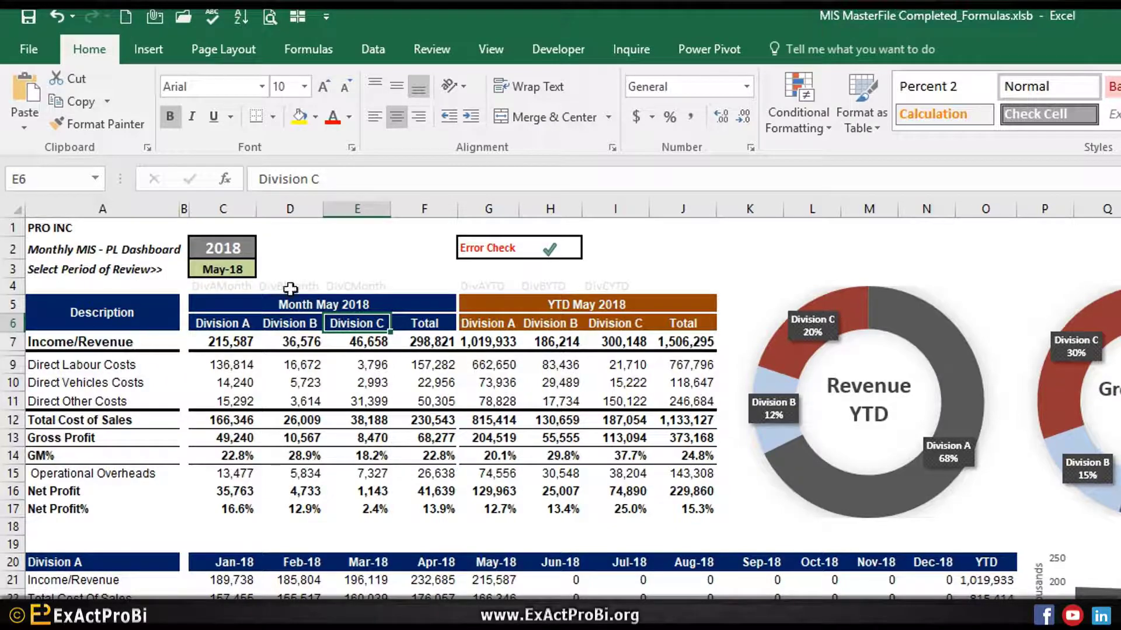
{"action": "scroll", "coordinate": [560, 374], "scroll_direction": "down", "scroll_amount": 4}
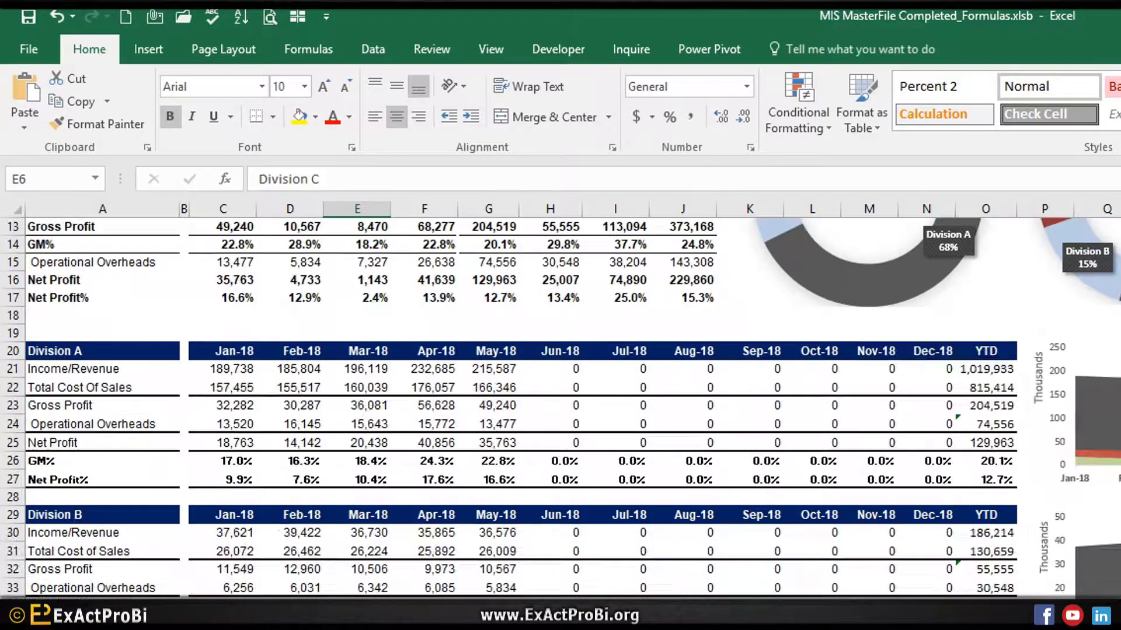
{"action": "scroll", "coordinate": [560, 373], "scroll_direction": "up", "scroll_amount": 1}
{"action": "scroll", "coordinate": [560, 374], "scroll_direction": "up", "scroll_amount": 3}
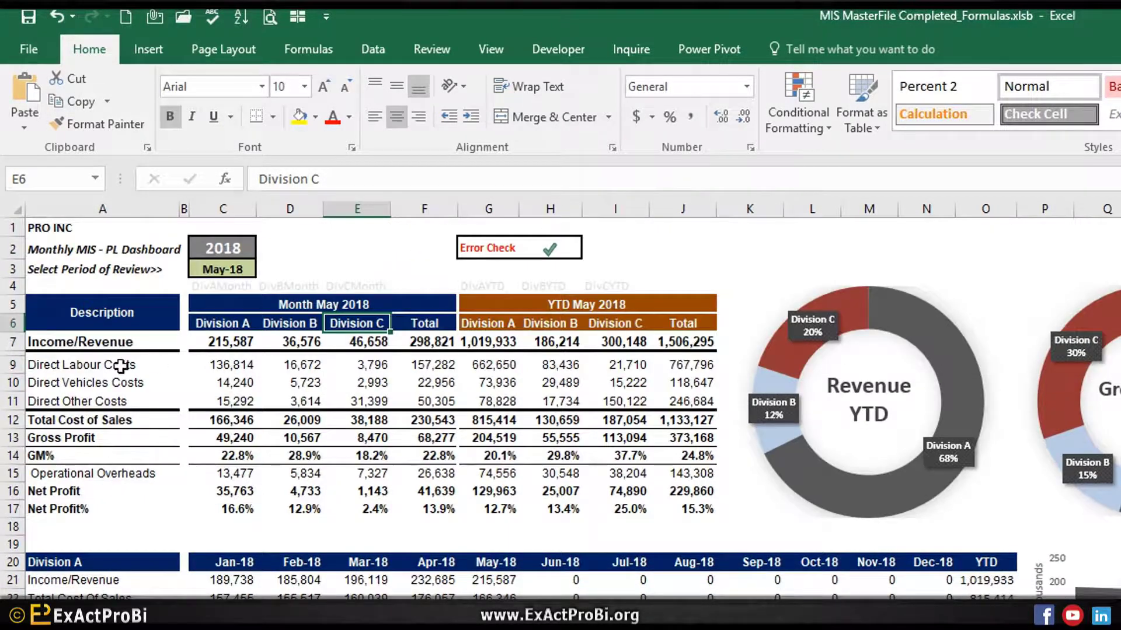
{"action": "left_click", "coordinate": [54, 343]}
{"action": "left_click", "coordinate": [52, 363]}
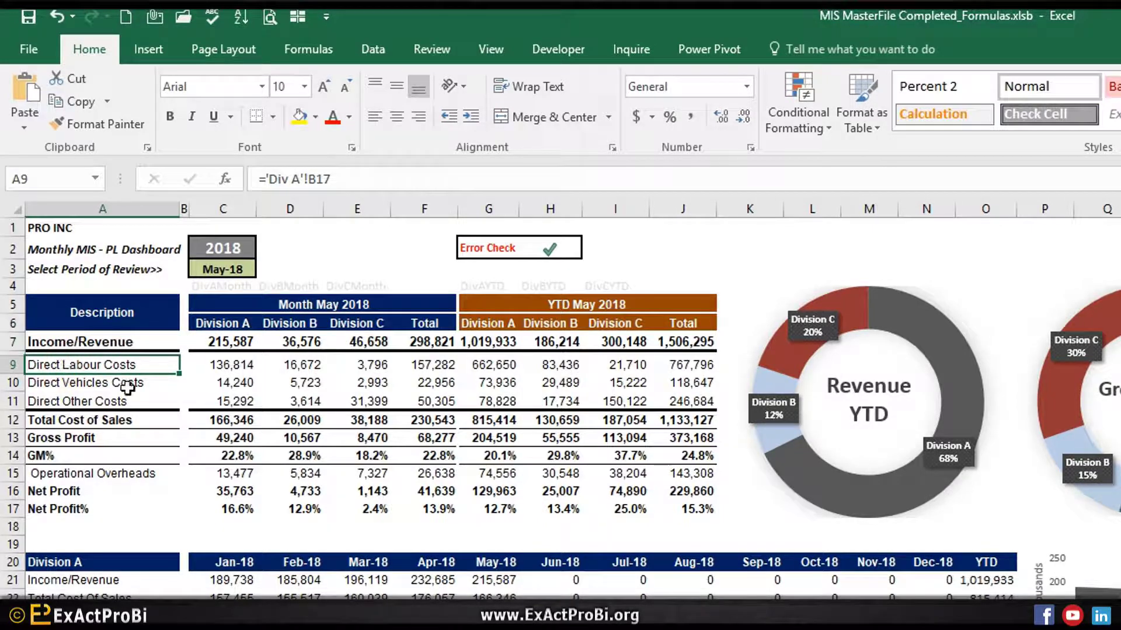
{"action": "left_click", "coordinate": [58, 382]}
{"action": "left_click", "coordinate": [79, 402]}
{"action": "left_click", "coordinate": [83, 421]}
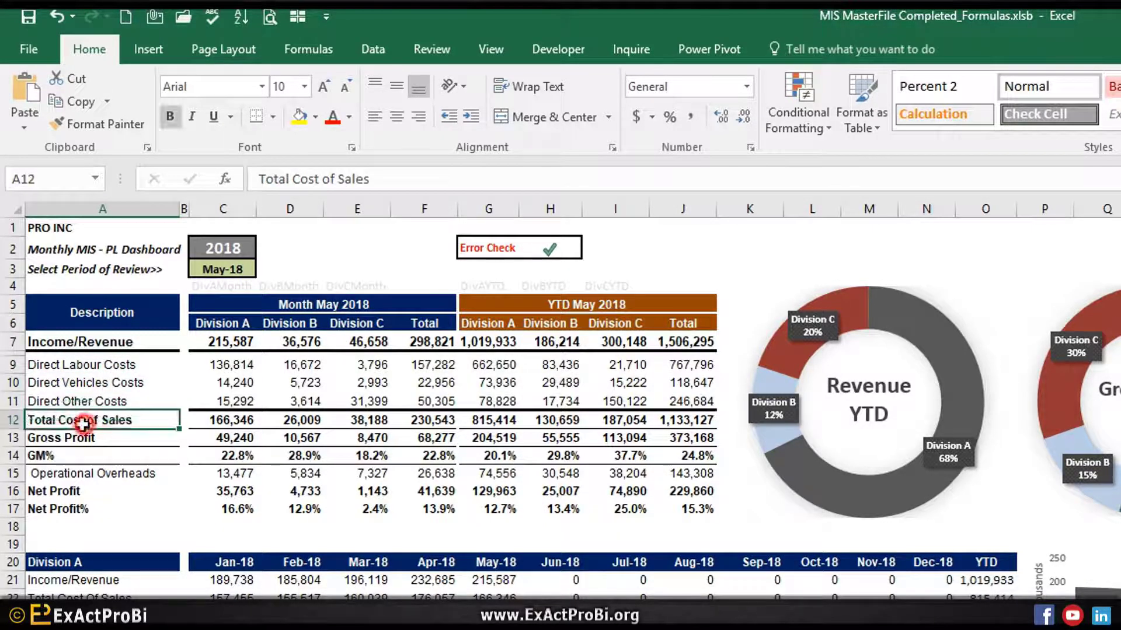
{"action": "left_click", "coordinate": [227, 423]}
{"action": "left_click_drag", "start_coordinate": [225, 365], "coordinate": [223, 405]}
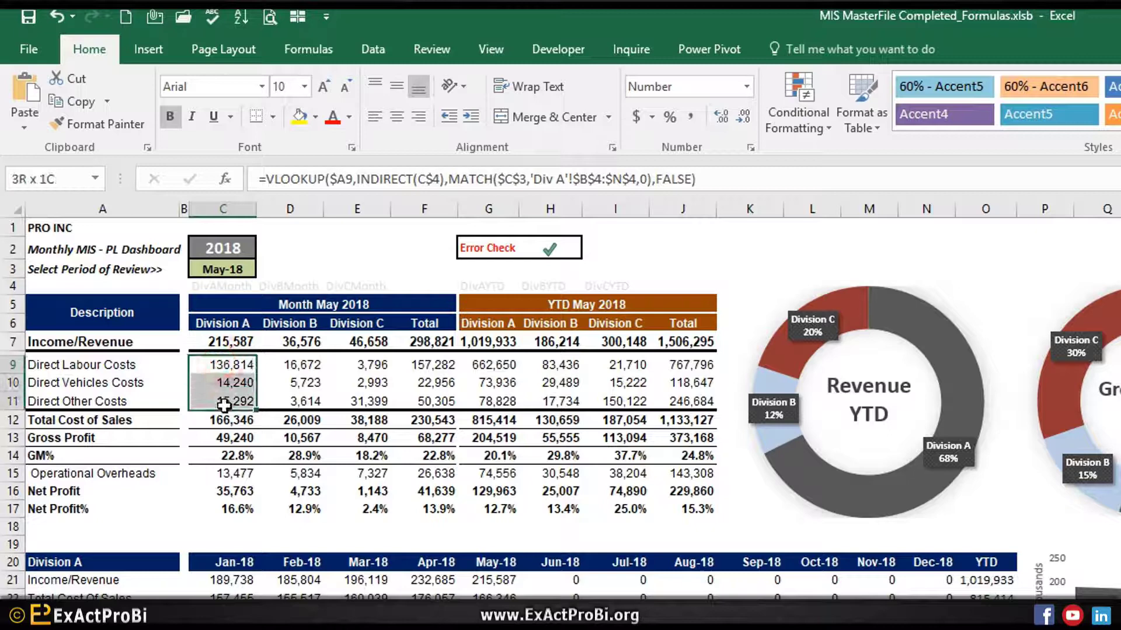
{"action": "left_click", "coordinate": [146, 437]}
{"action": "left_click", "coordinate": [208, 437]}
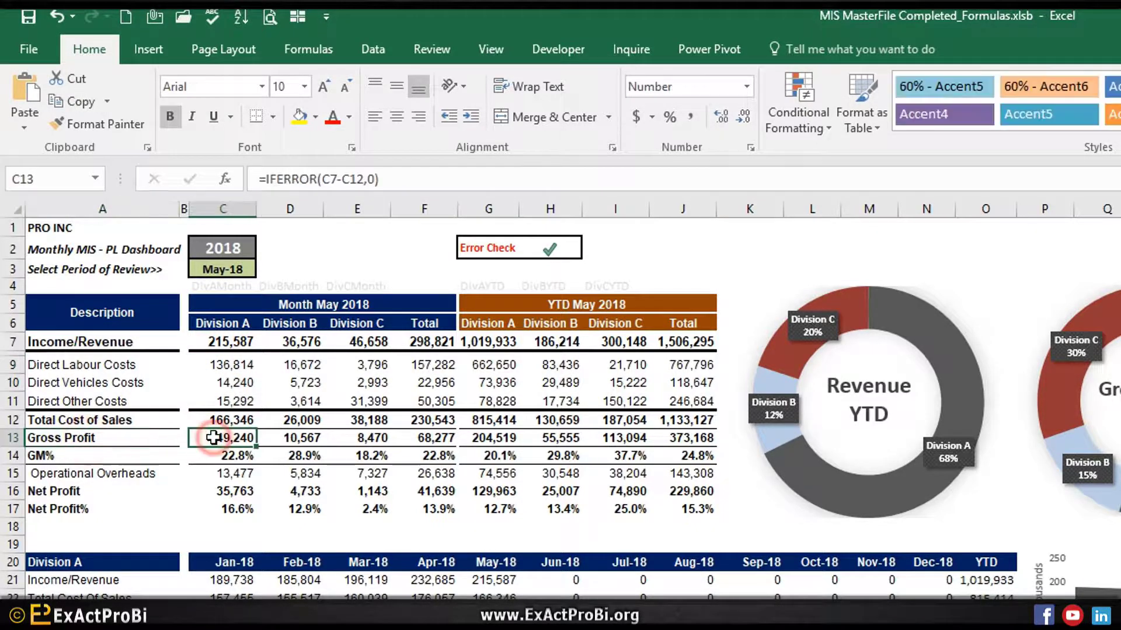
{"action": "left_click", "coordinate": [219, 344]}
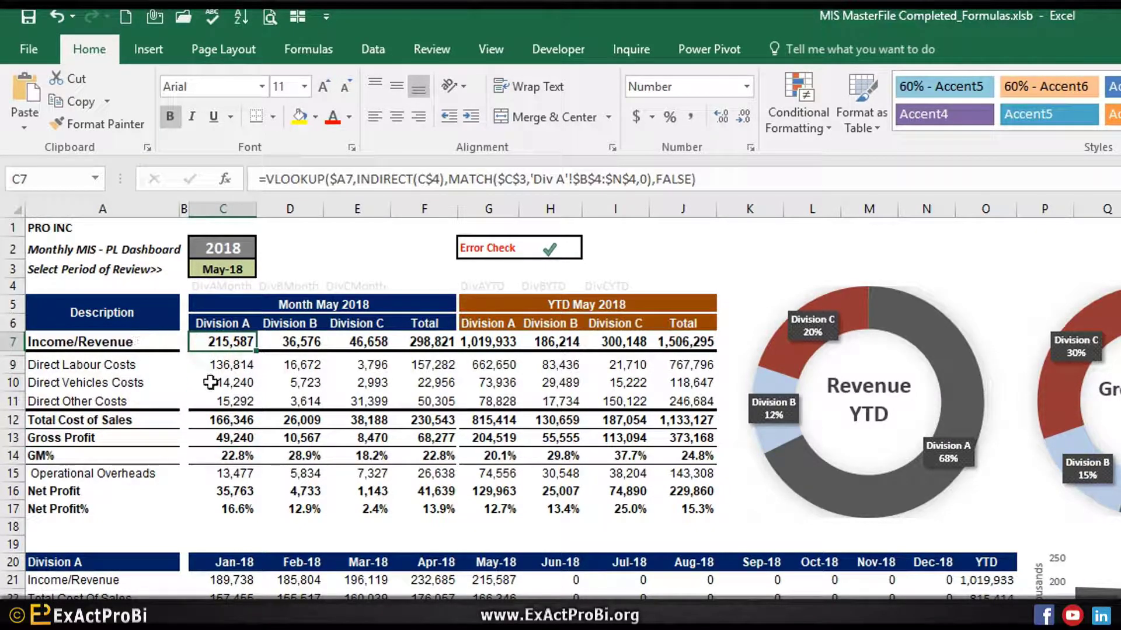
{"action": "left_click", "coordinate": [211, 421]}
{"action": "left_click", "coordinate": [81, 456]}
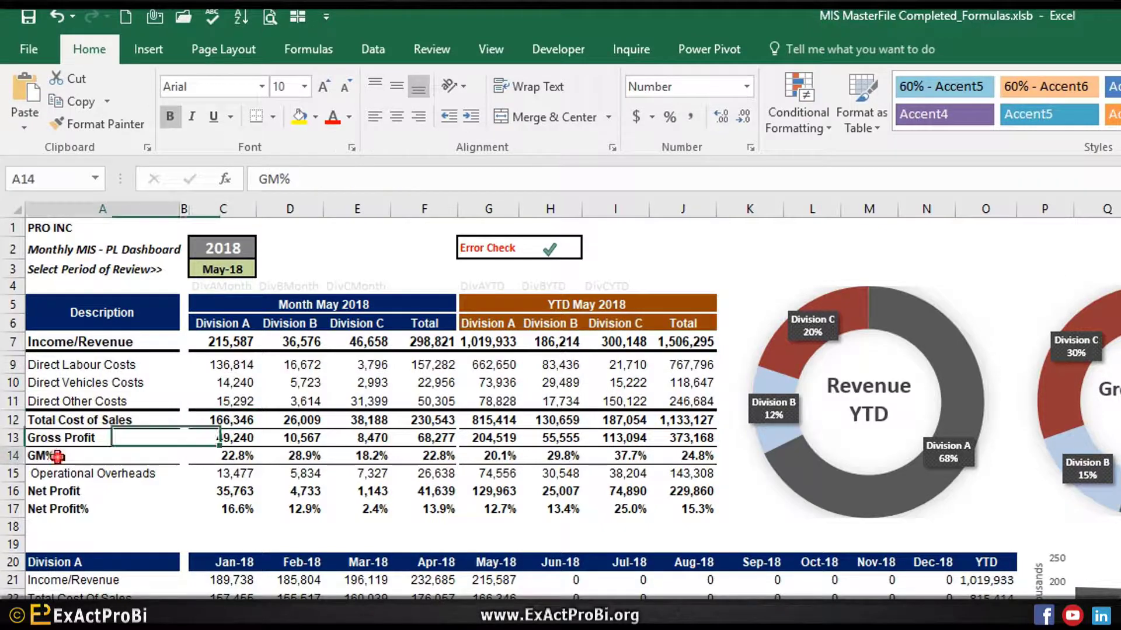
{"action": "key", "text": "Right"}
{"action": "key", "text": "Right"}
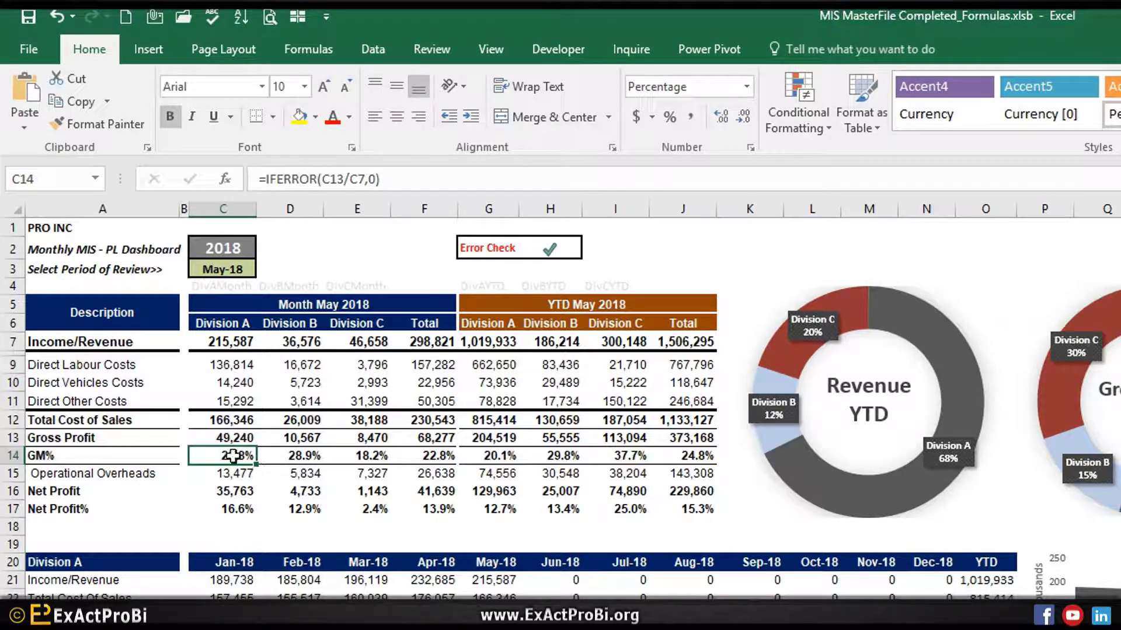
{"action": "left_click", "coordinate": [222, 339]}
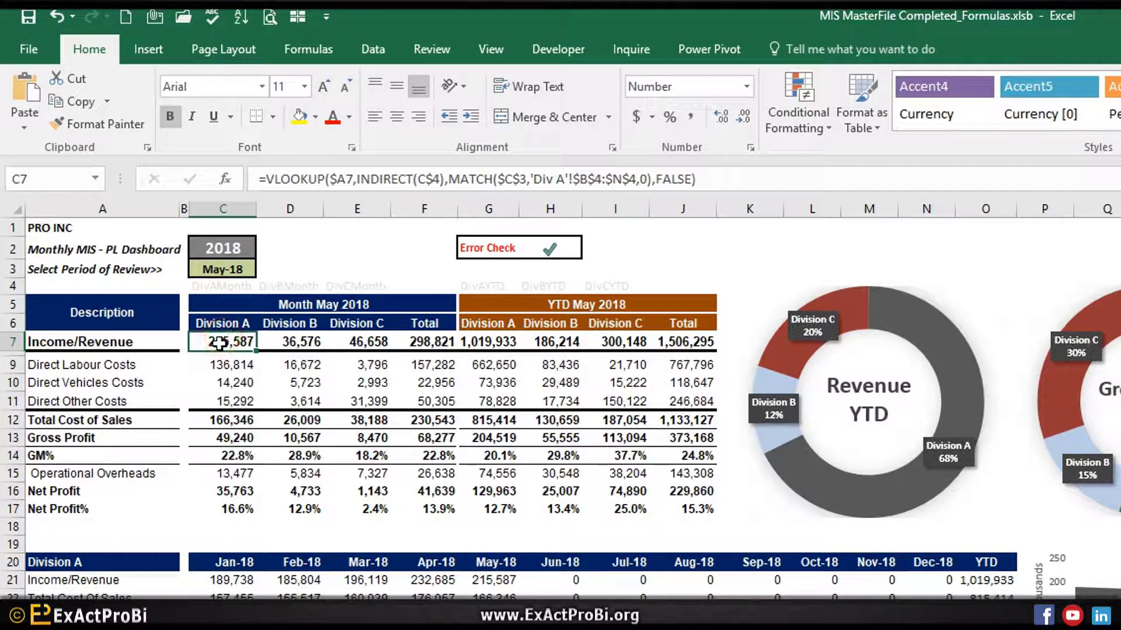
{"action": "left_click", "coordinate": [81, 475]}
{"action": "left_click", "coordinate": [252, 473]}
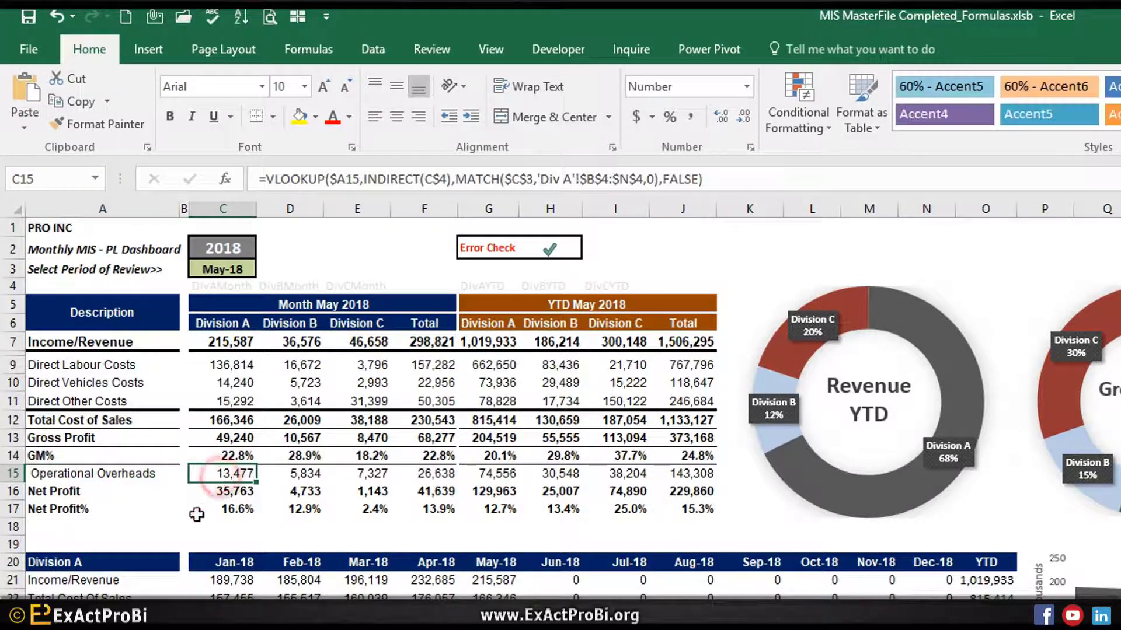
{"action": "left_click", "coordinate": [44, 492]}
{"action": "left_click", "coordinate": [221, 492]}
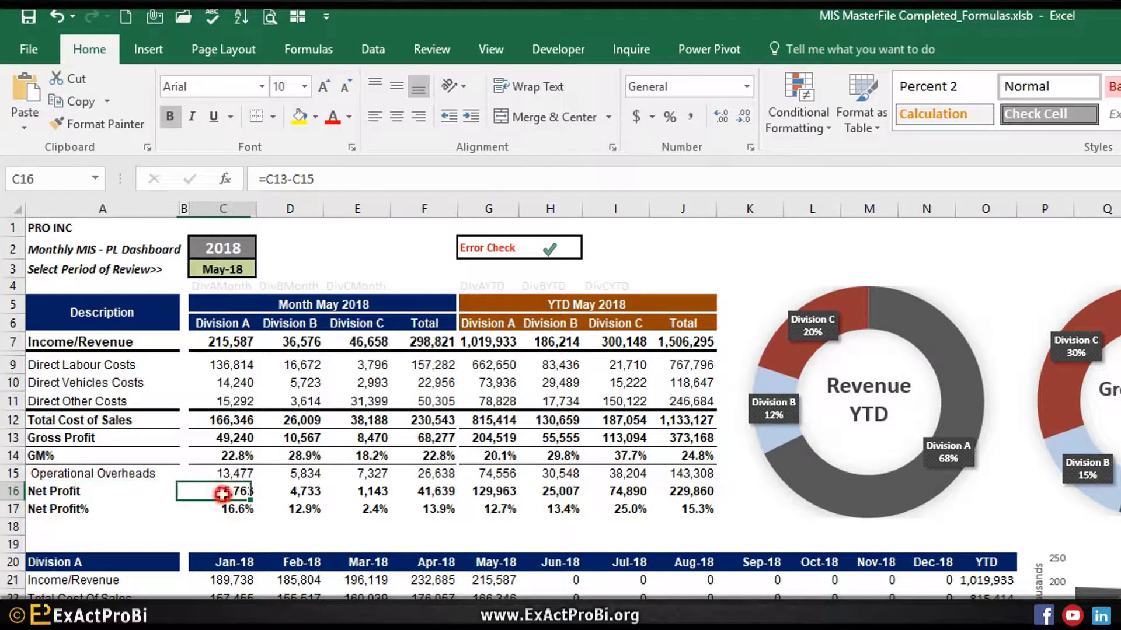
{"action": "left_click", "coordinate": [222, 440]}
{"action": "left_click", "coordinate": [222, 472]}
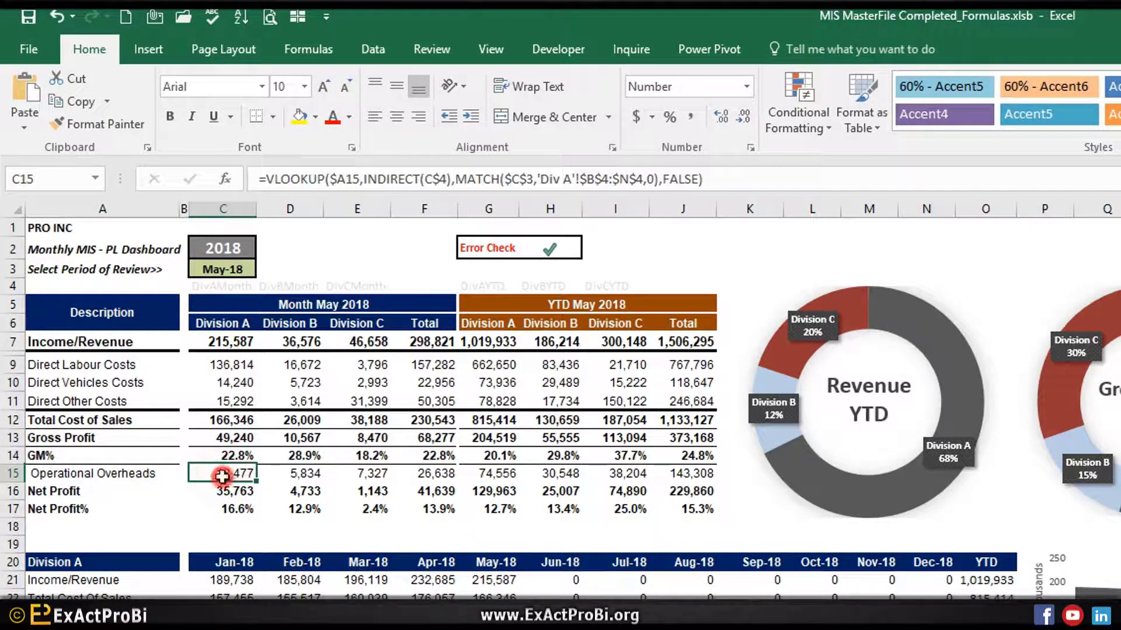
{"action": "left_click", "coordinate": [231, 509]}
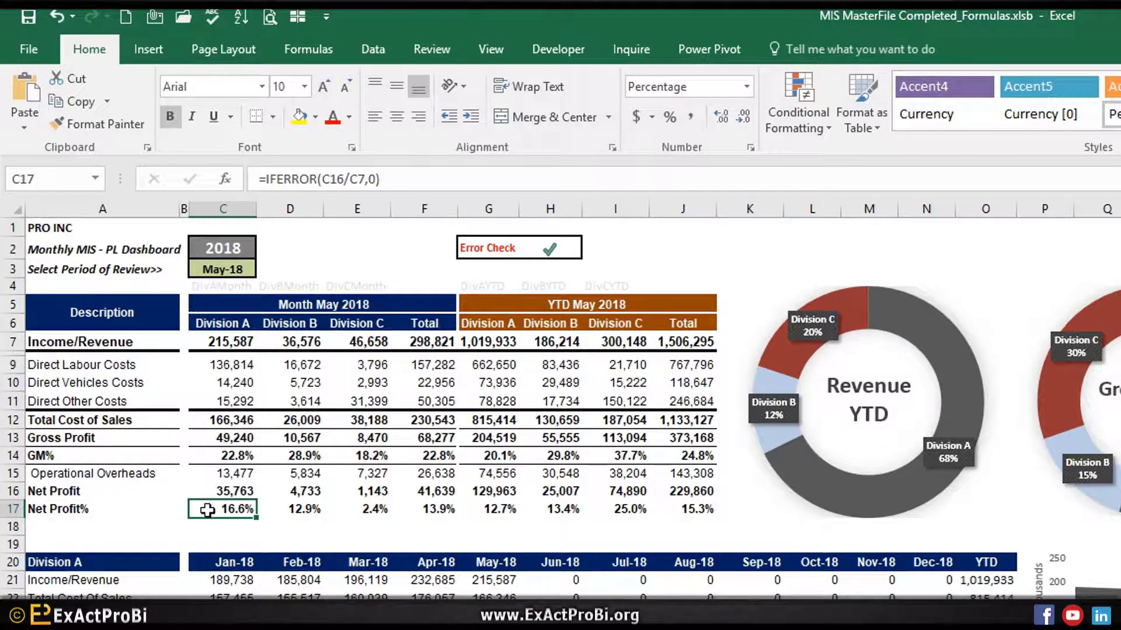
{"action": "left_click", "coordinate": [203, 352]}
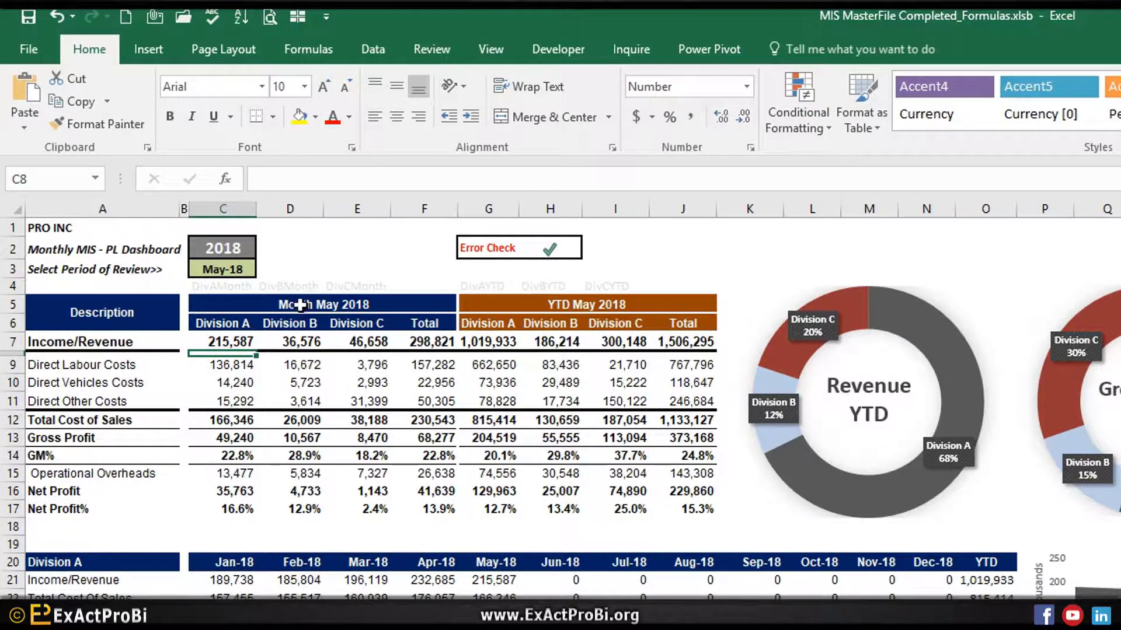
Step: Switch the review period in C3 to Feb-18 and confirm the Month heading reads February 2018
{"action": "left_click", "coordinate": [300, 305]}
{"action": "left_click", "coordinate": [222, 269]}
{"action": "left_click", "coordinate": [264, 268]}
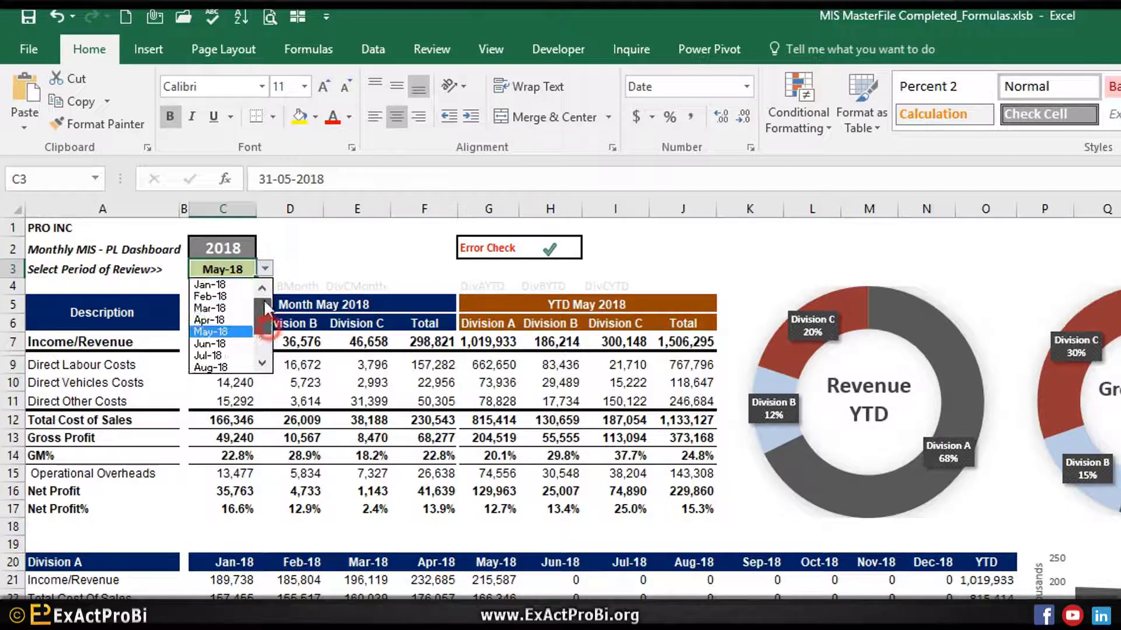
{"action": "left_click", "coordinate": [210, 296]}
{"action": "left_click", "coordinate": [300, 305]}
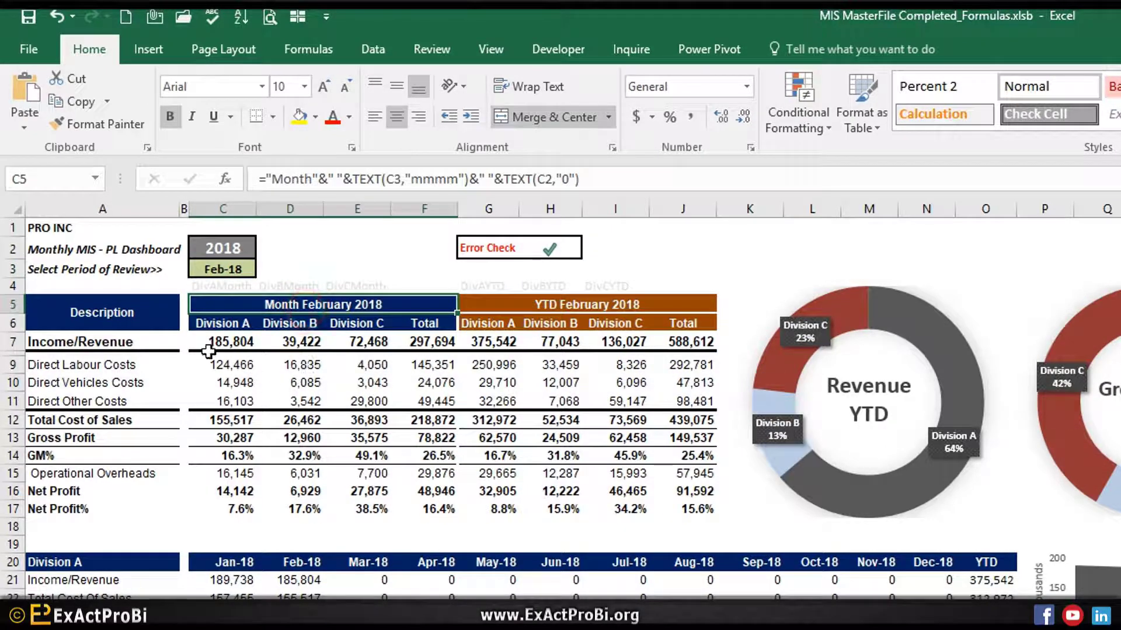
Step: Inspect the monthly division figures, column headers and YTD revenue and heading formulas
{"action": "left_click_drag", "start_coordinate": [208, 348], "coordinate": [432, 509]}
{"action": "left_click", "coordinate": [219, 323]}
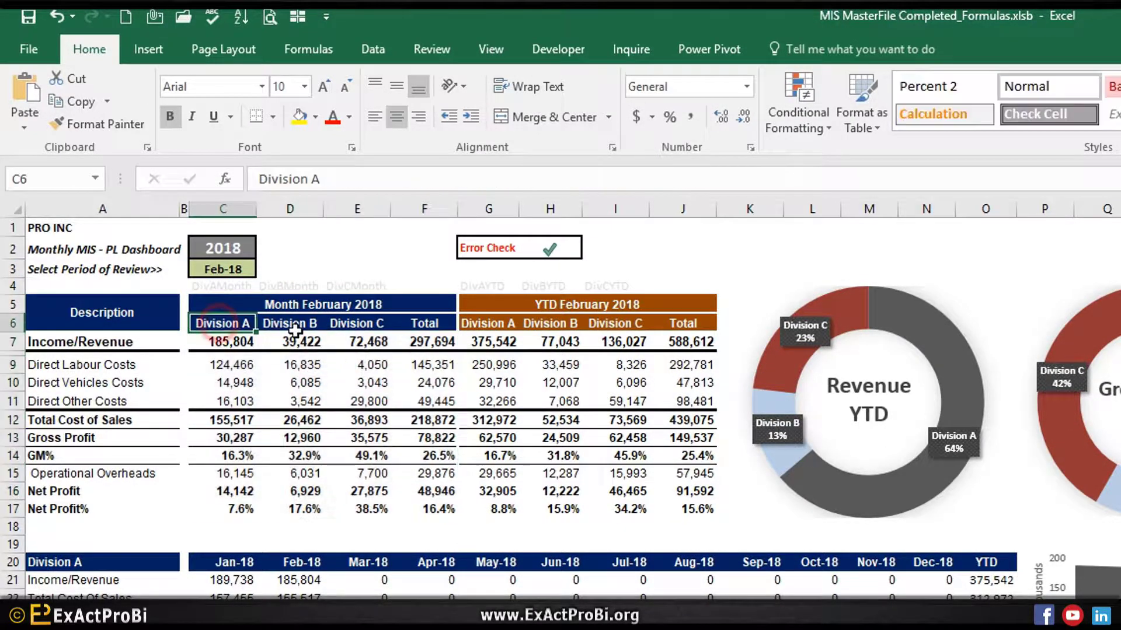
{"action": "left_click", "coordinate": [295, 331]}
{"action": "left_click", "coordinate": [487, 342]}
{"action": "left_click", "coordinate": [528, 315]}
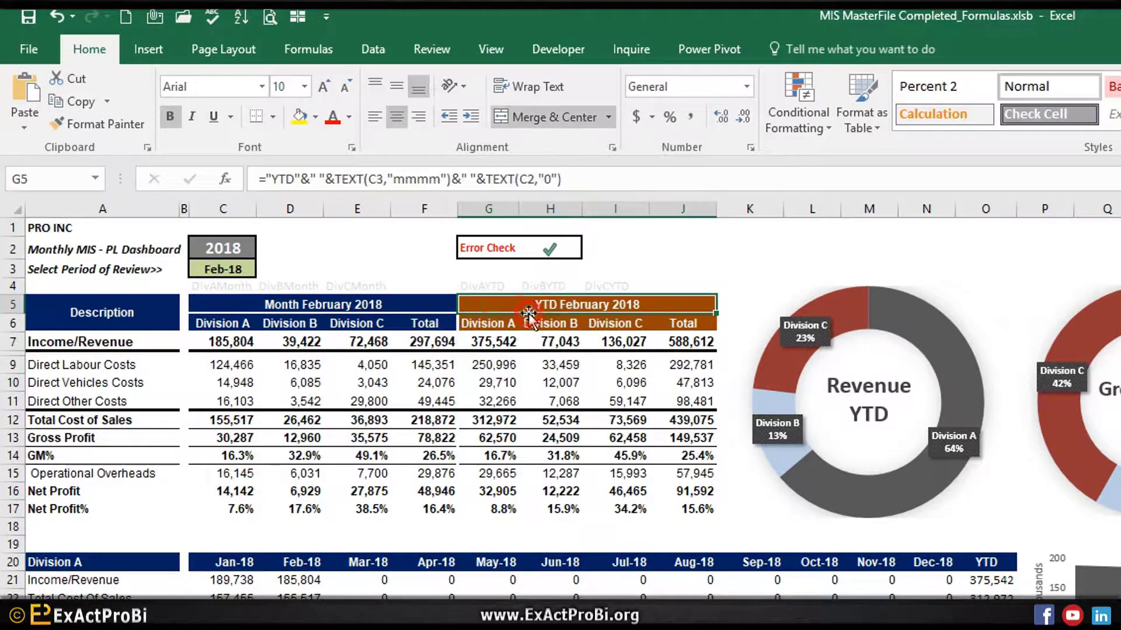
{"action": "left_click", "coordinate": [486, 338]}
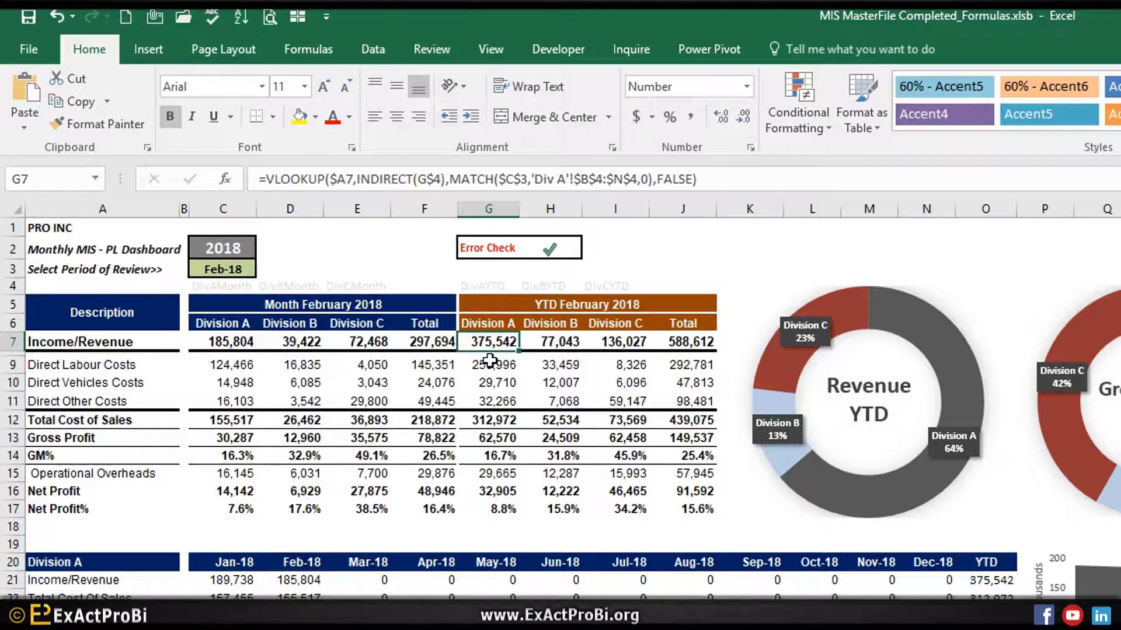
{"action": "left_click", "coordinate": [565, 343]}
{"action": "left_click", "coordinate": [598, 340]}
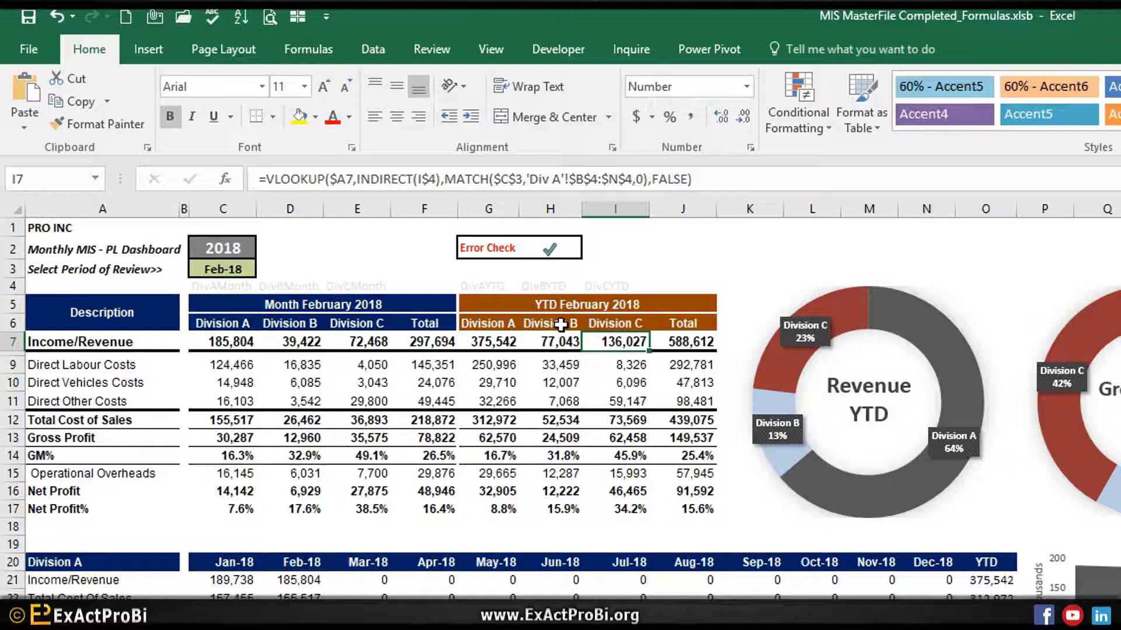
{"action": "left_click", "coordinate": [519, 307]}
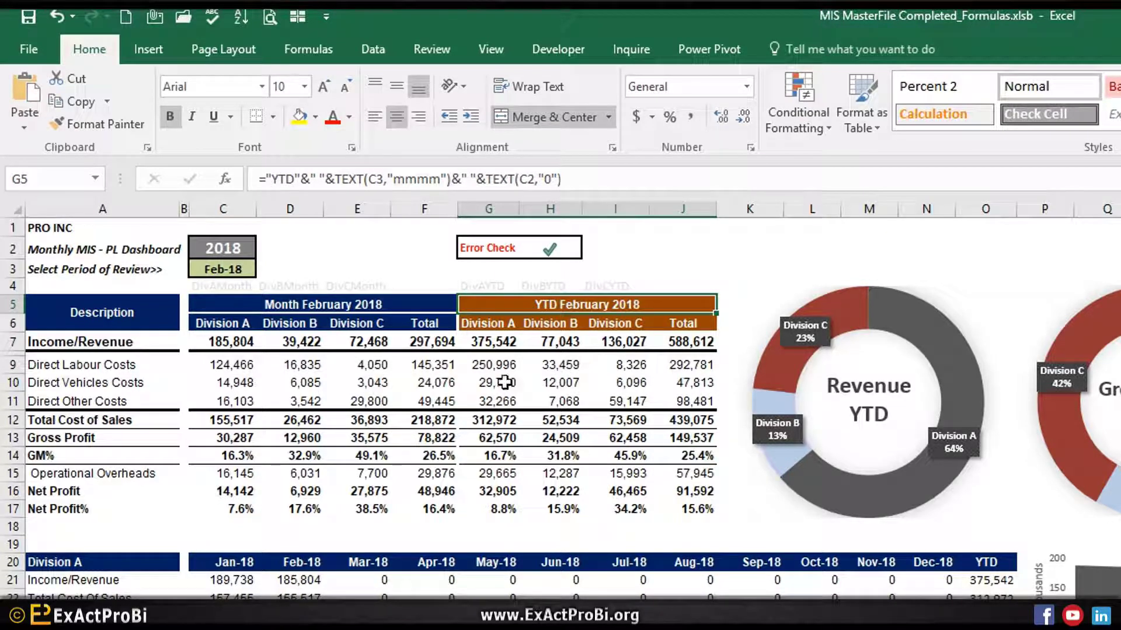
Step: Set the review period to May-18 and recheck the Month heading, YTD revenue and total formulas
{"action": "left_click", "coordinate": [229, 269]}
{"action": "left_click", "coordinate": [265, 268]}
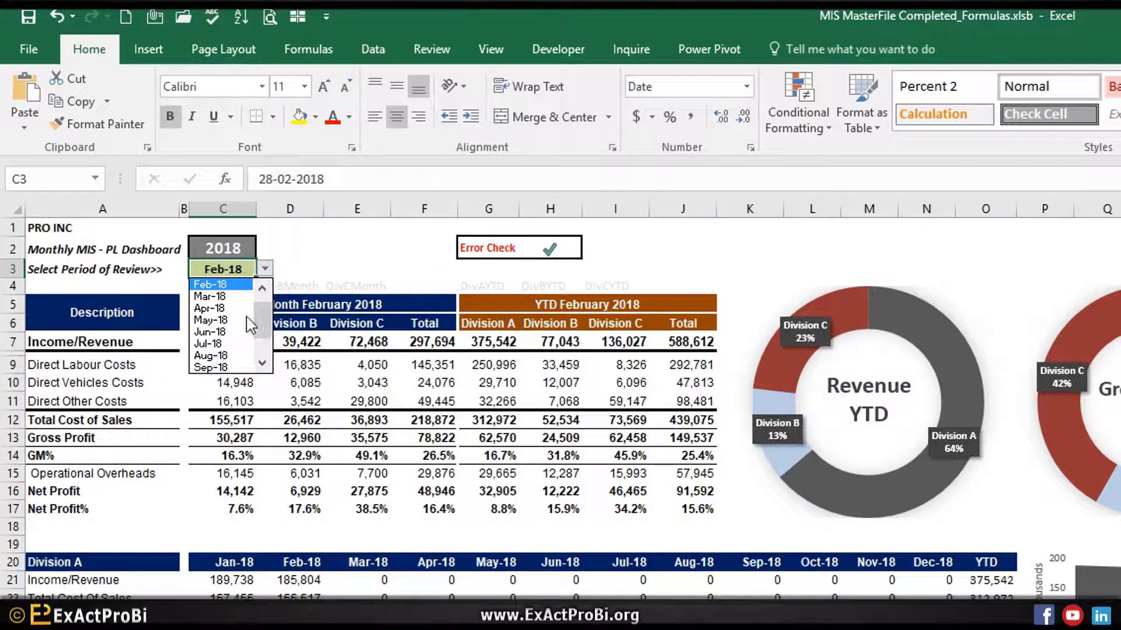
{"action": "left_click", "coordinate": [250, 321]}
{"action": "left_click", "coordinate": [241, 304]}
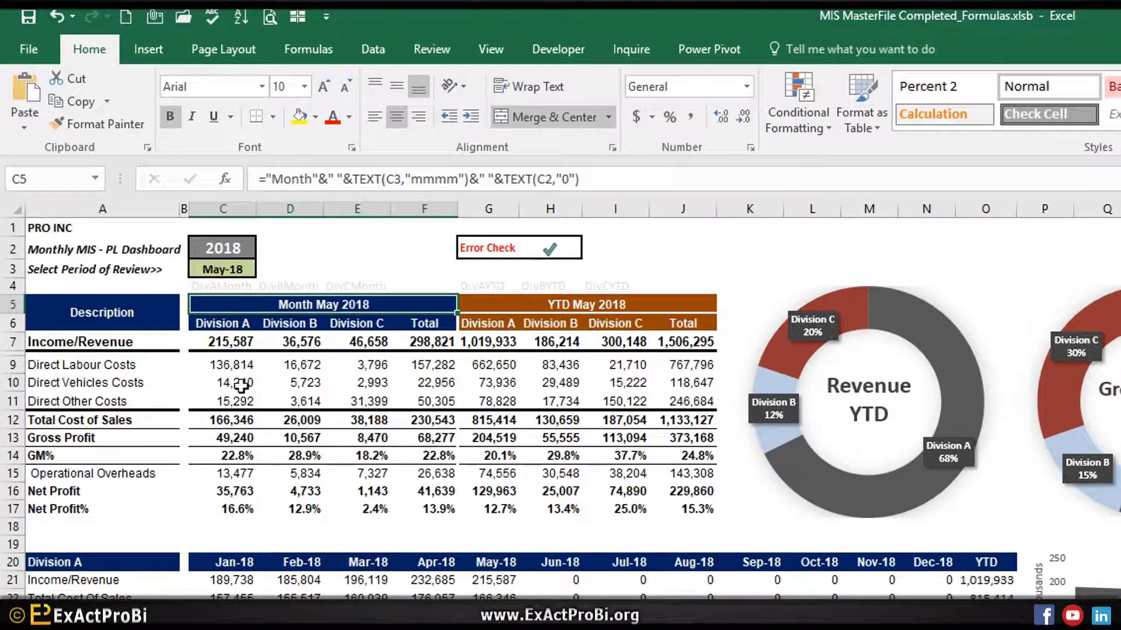
{"action": "left_click", "coordinate": [543, 339]}
{"action": "left_click", "coordinate": [619, 342]}
{"action": "left_click", "coordinate": [488, 341]}
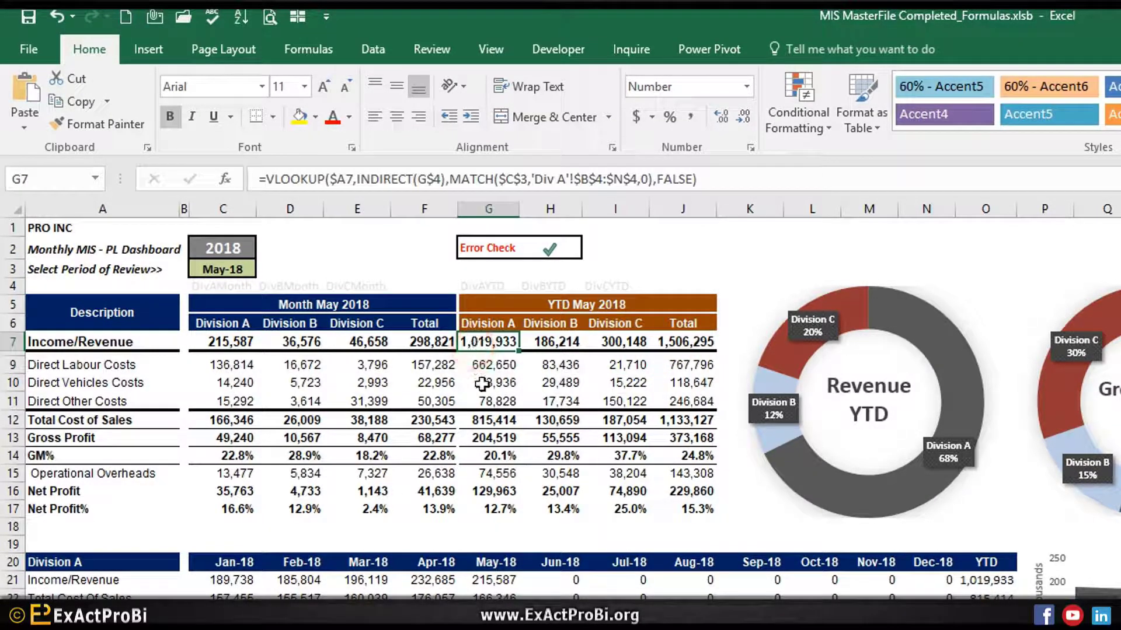
{"action": "left_click", "coordinate": [493, 420]}
Step: Check Division A's vehicle costs lookup and reveal the Gross Profit and Net Profit donut charts
{"action": "left_click", "coordinate": [251, 383]}
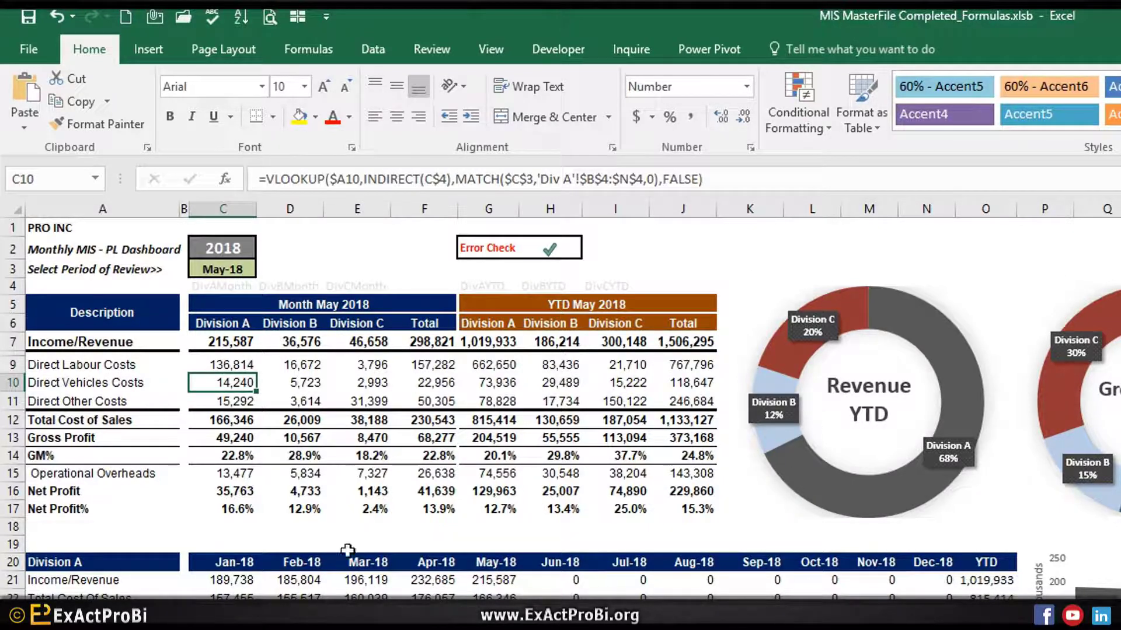
{"action": "scroll", "coordinate": [496, 498], "scroll_direction": "right", "scroll_amount": 1}
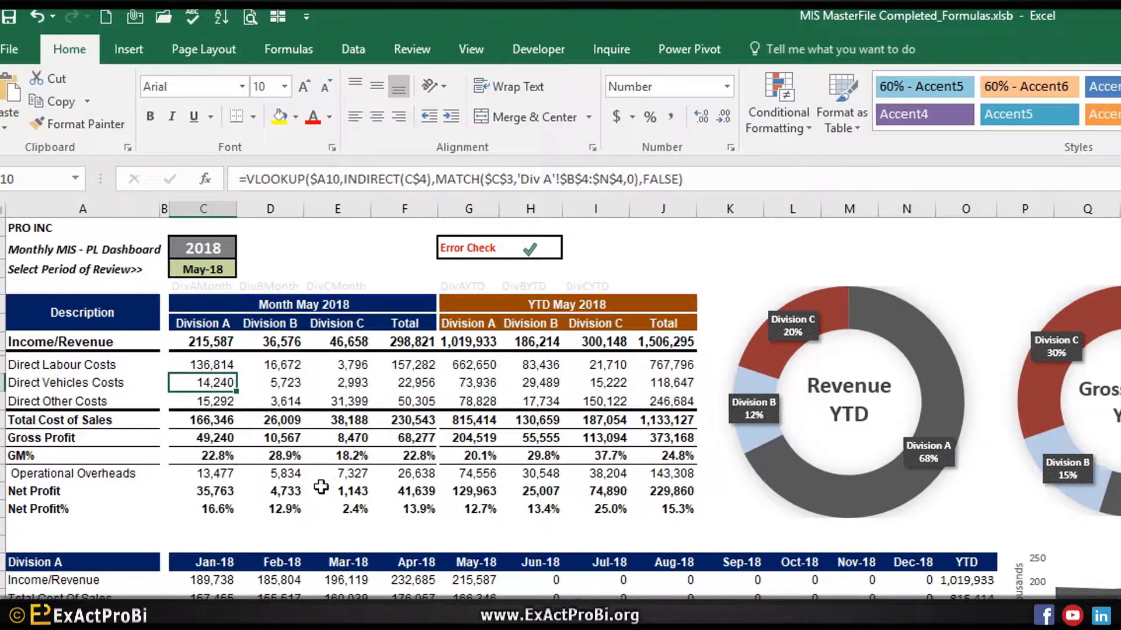
{"action": "scroll", "coordinate": [497, 498], "scroll_direction": "right", "scroll_amount": 5}
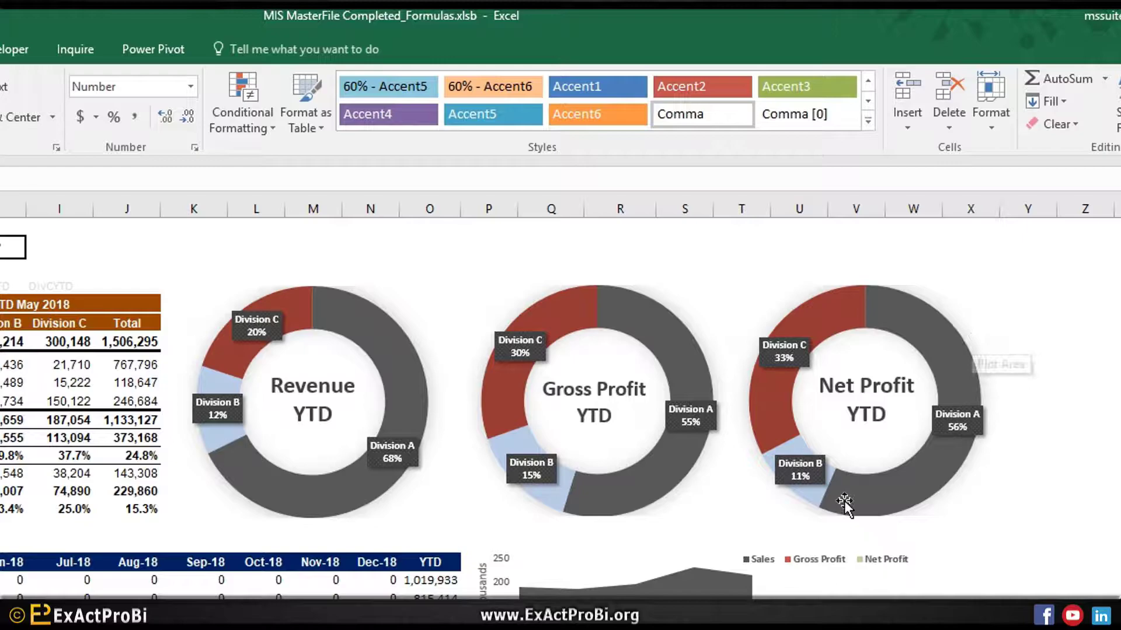
Step: Bring the monthly division tables into view and point out the Jan-18 to Dec-18 month headers
{"action": "scroll", "coordinate": [441, 508], "scroll_direction": "down", "scroll_amount": 3}
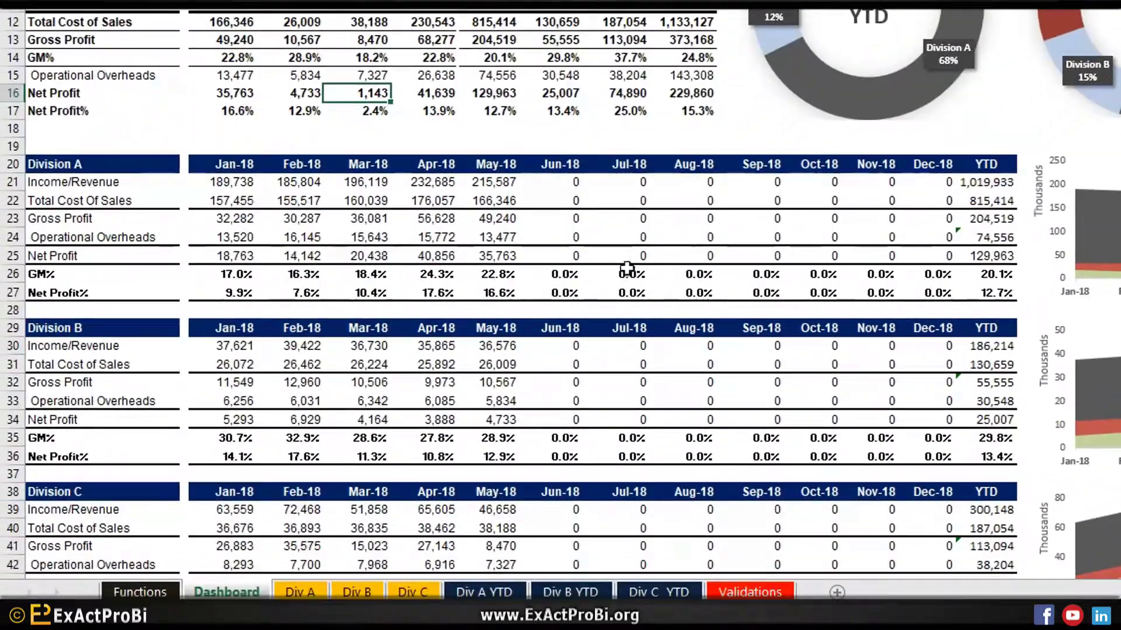
{"action": "scroll", "coordinate": [370, 238], "scroll_direction": "down", "scroll_amount": 4}
{"action": "scroll", "coordinate": [327, 237], "scroll_direction": "up", "scroll_amount": 1}
{"action": "scroll", "coordinate": [333, 241], "scroll_direction": "up", "scroll_amount": 3}
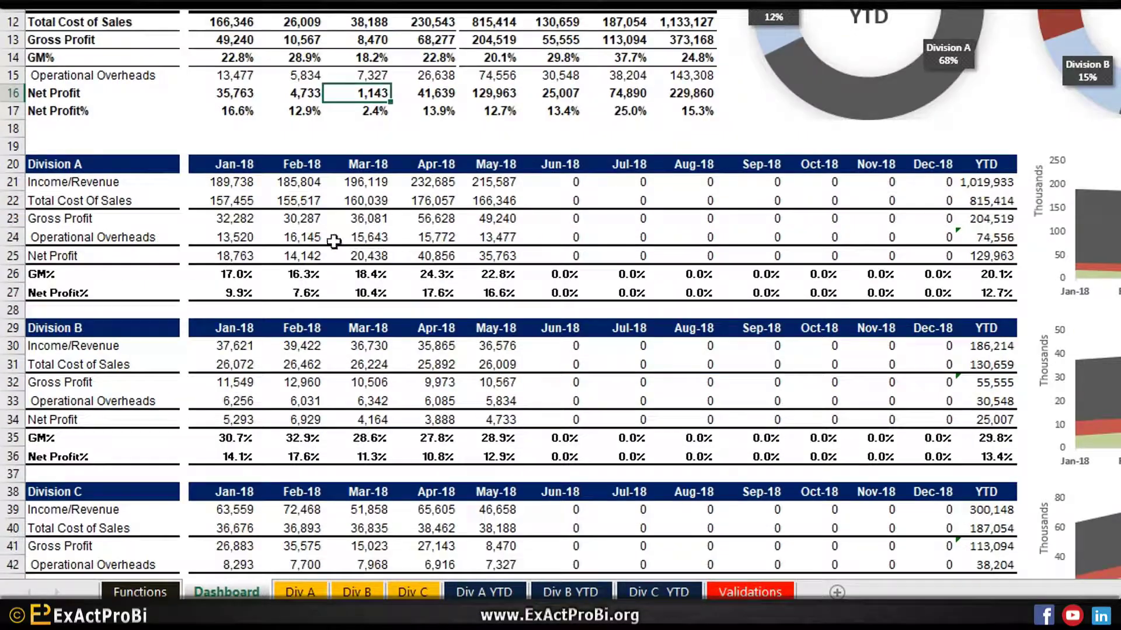
{"action": "left_click", "coordinate": [928, 164]}
{"action": "left_click", "coordinate": [291, 164]}
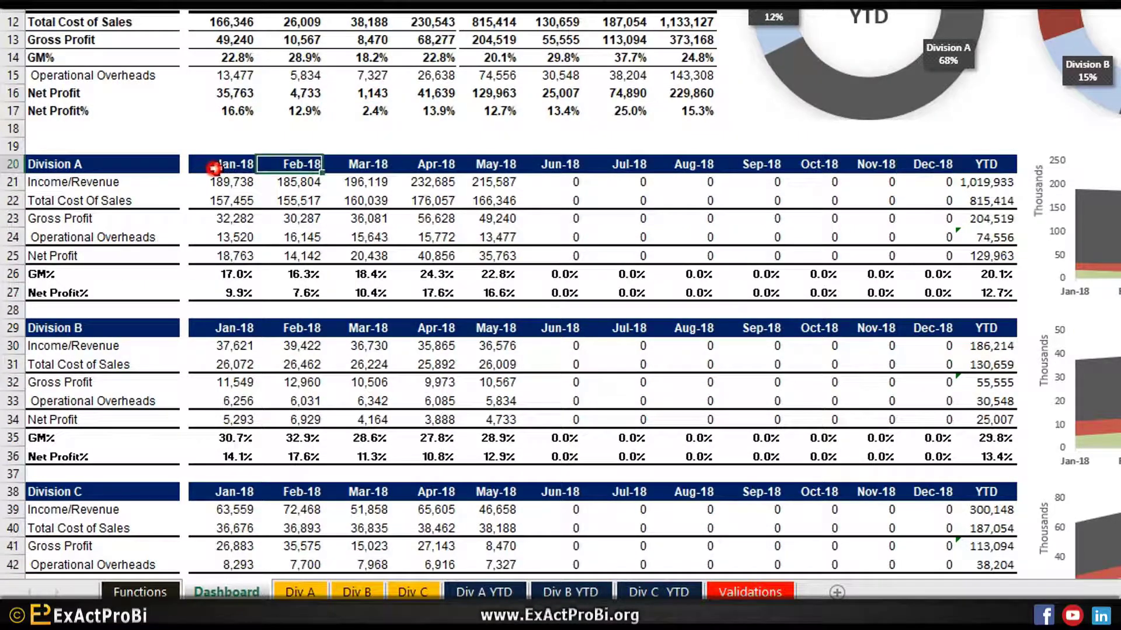
{"action": "left_click", "coordinate": [221, 164]}
{"action": "left_click", "coordinate": [925, 164]}
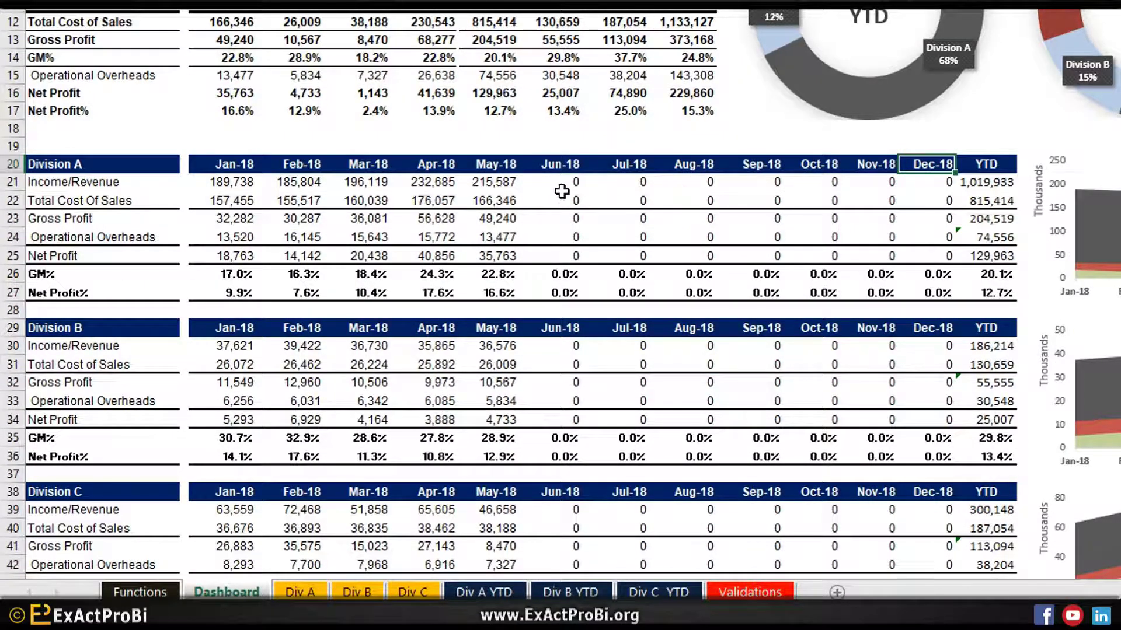
Step: Point out Division A's Total Cost of Sales, Gross Profit, GM% and Net Profit% rows and May-18 Gross Profit
{"action": "left_click_drag", "start_coordinate": [64, 182], "coordinate": [73, 294]}
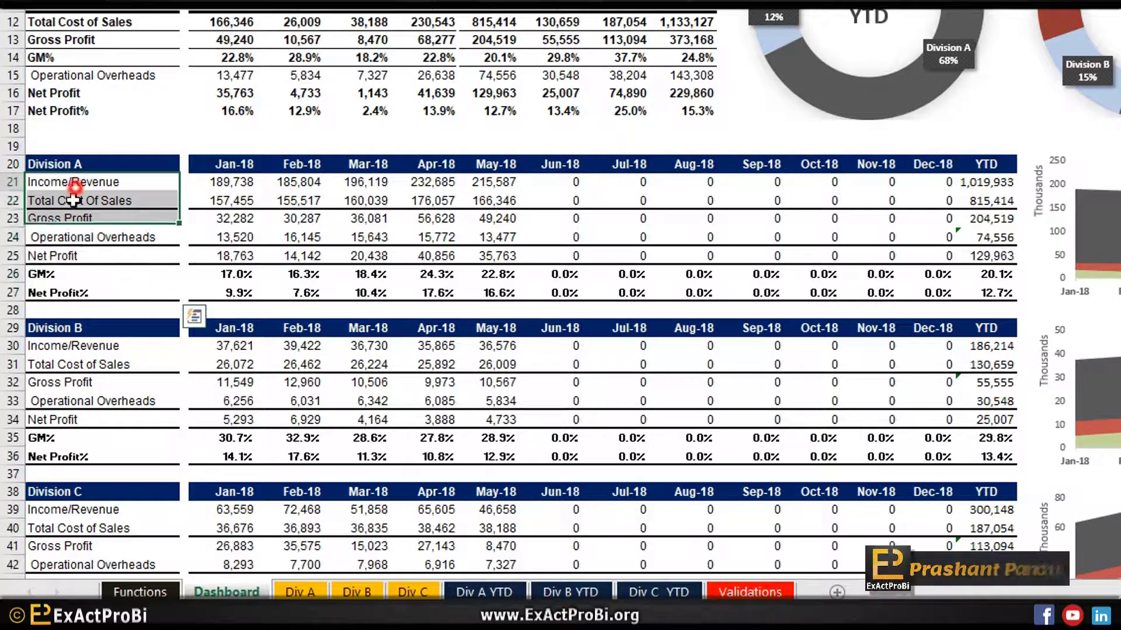
{"action": "left_click", "coordinate": [81, 39]}
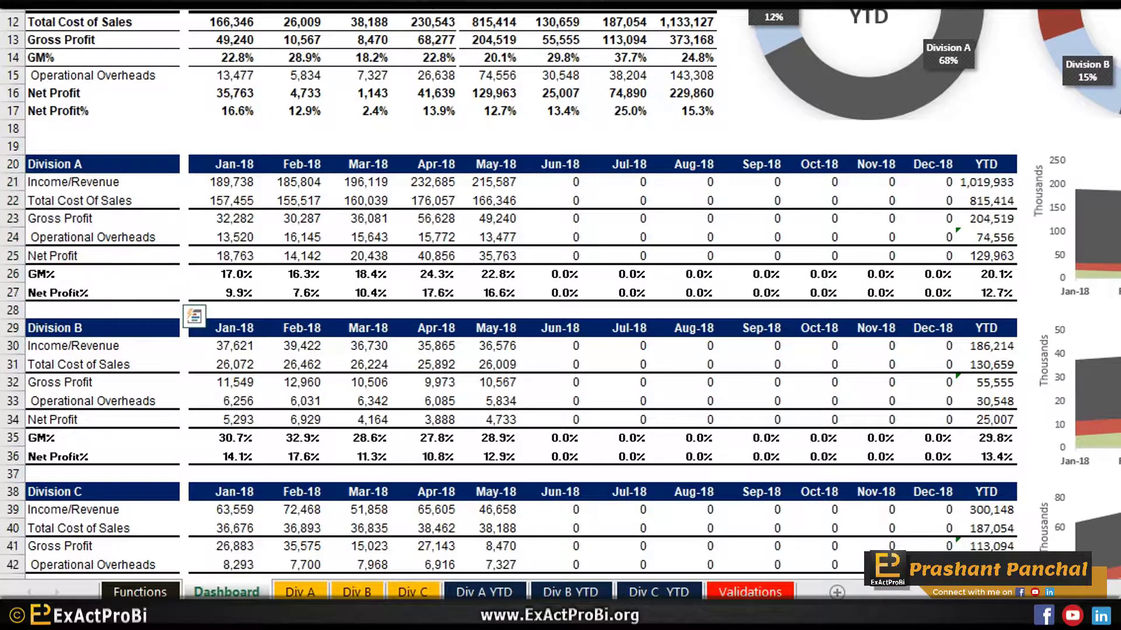
{"action": "left_click", "coordinate": [75, 182]}
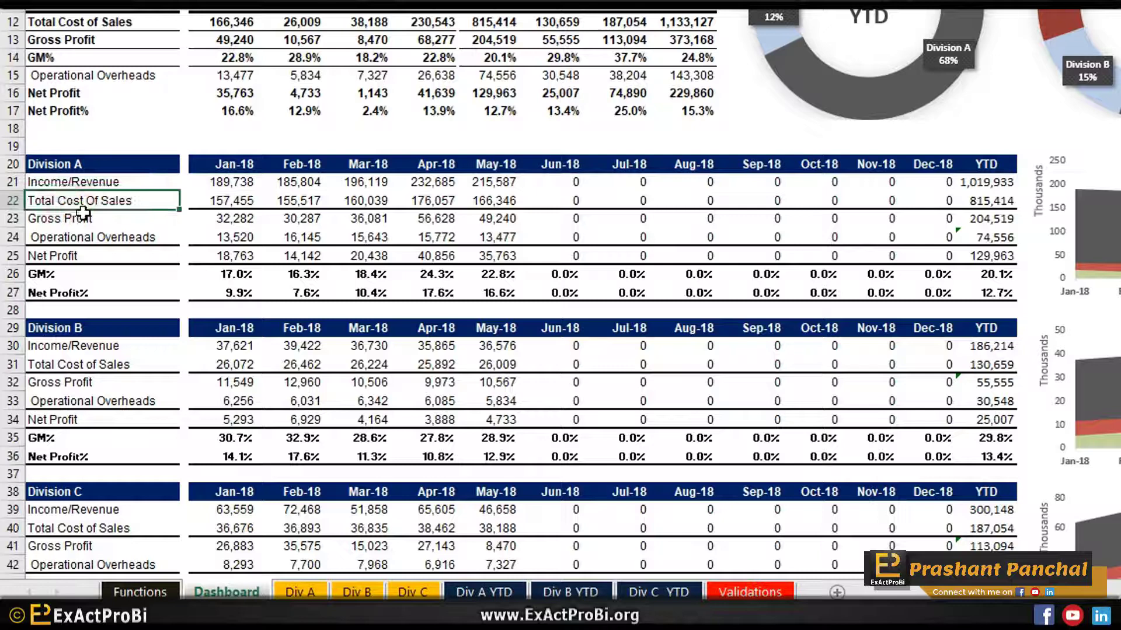
{"action": "left_click", "coordinate": [57, 219]}
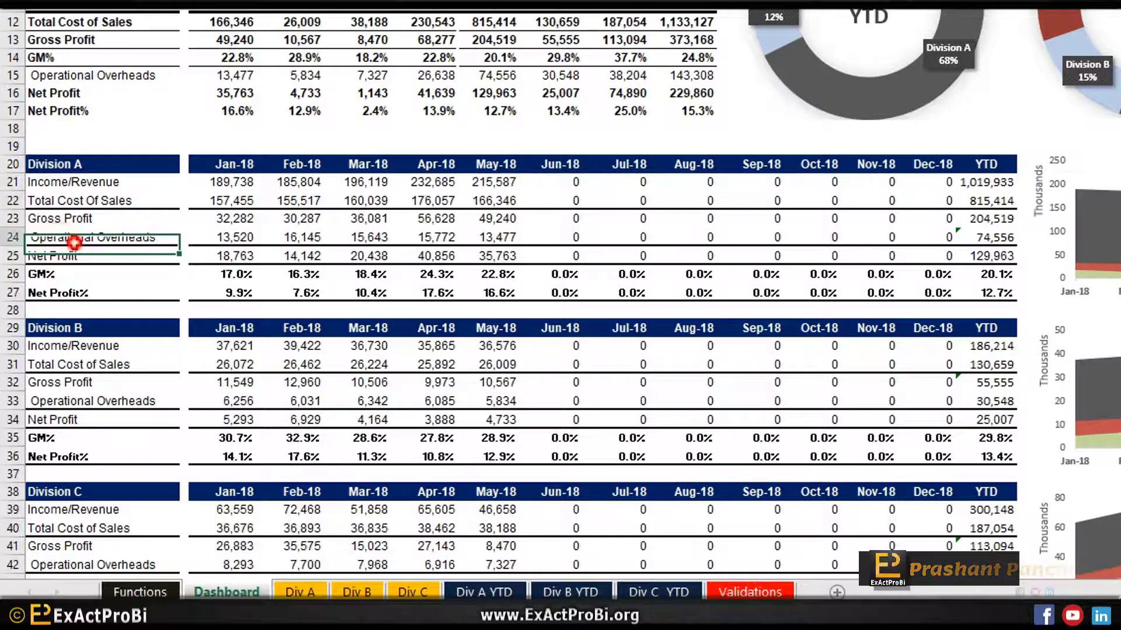
{"action": "left_click", "coordinate": [69, 256]}
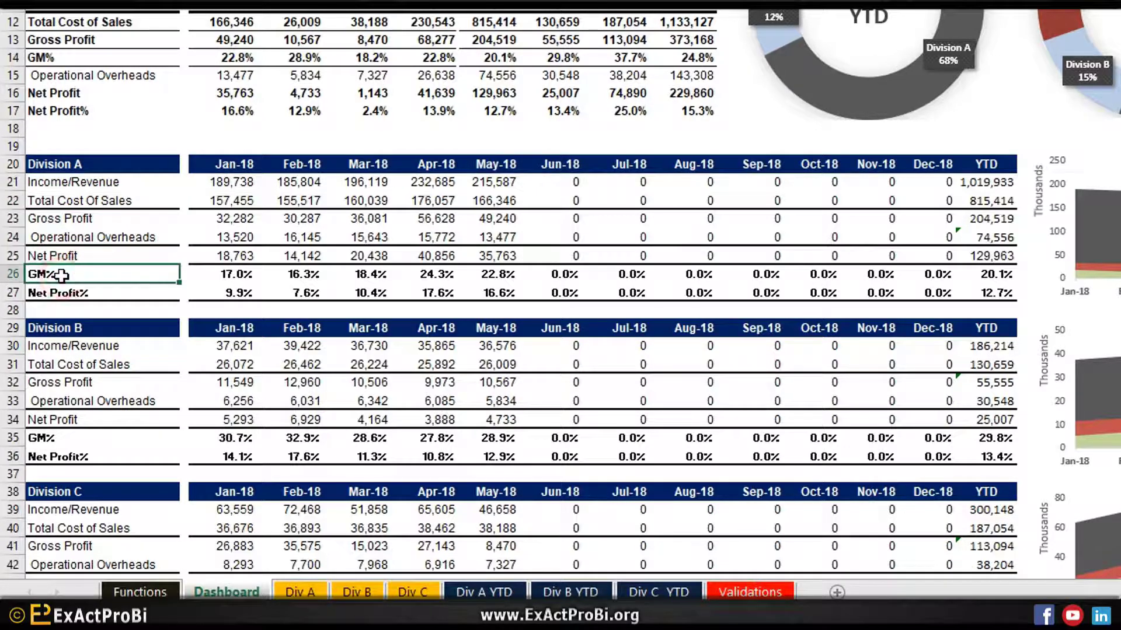
{"action": "left_click", "coordinate": [77, 296]}
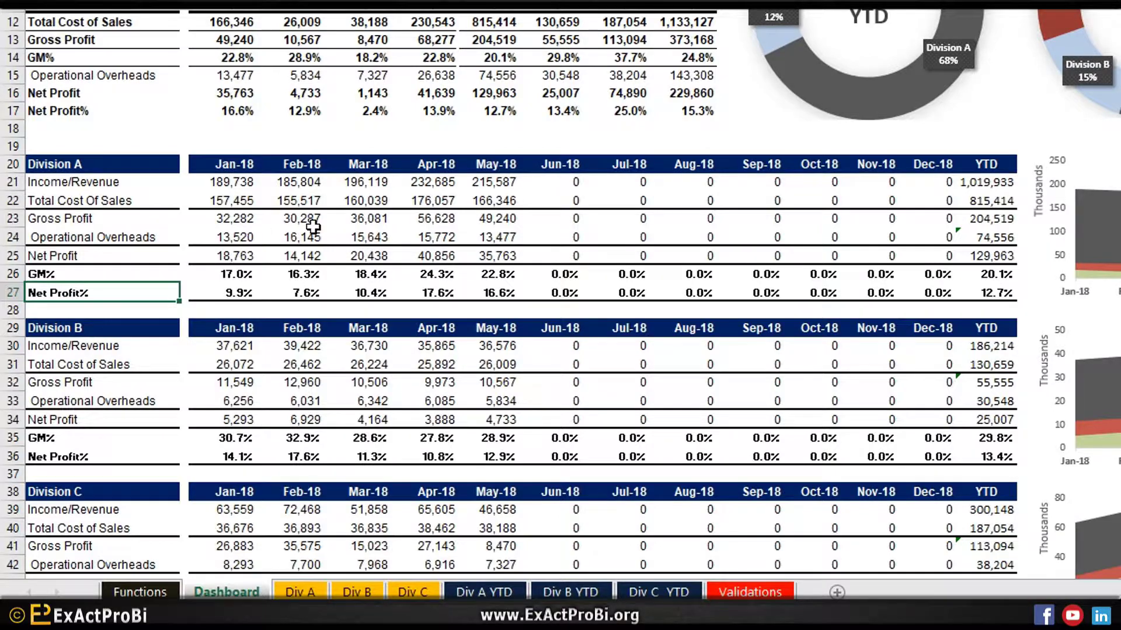
{"action": "left_click", "coordinate": [493, 219]}
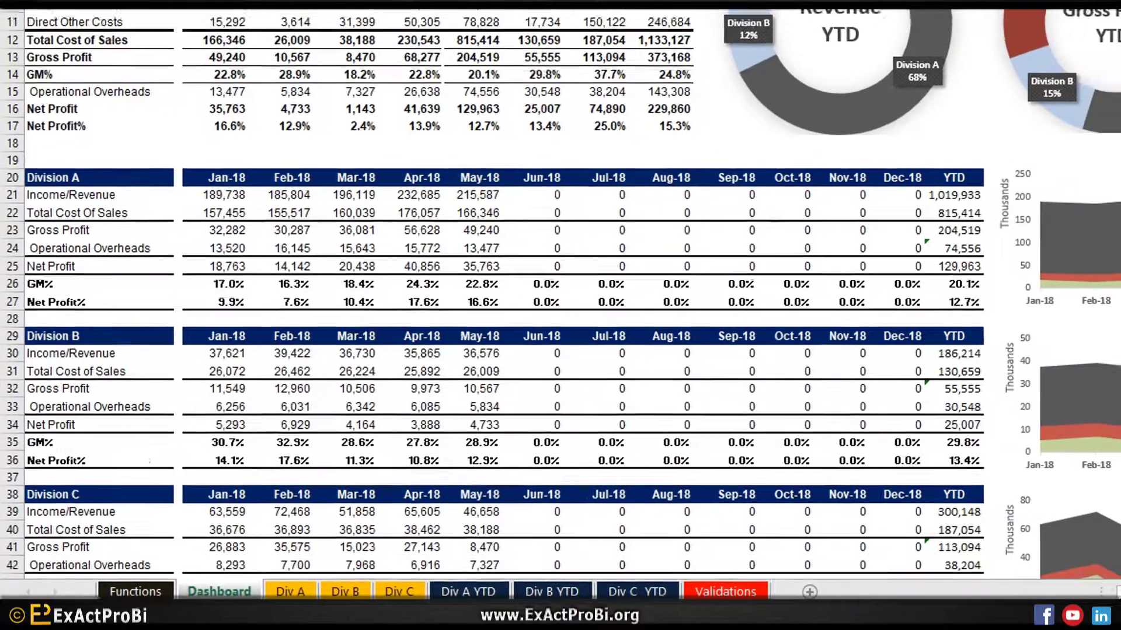
{"action": "left_click", "coordinate": [157, 158]}
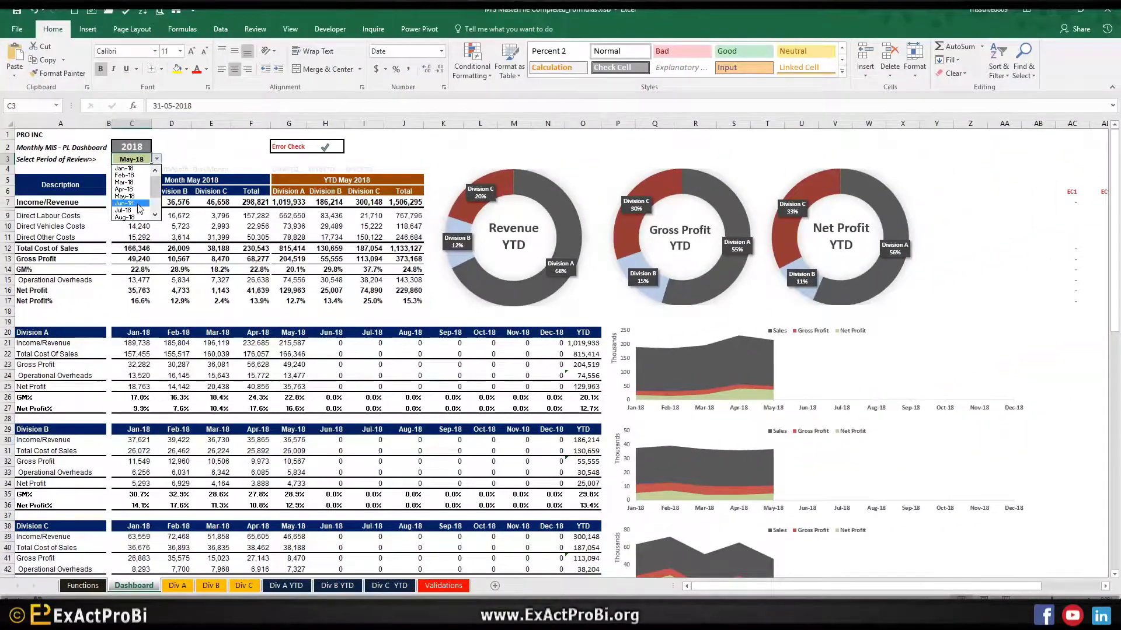
Step: Set the review period to Jun-18 and inspect Division A's June to December revenue formulas
{"action": "left_click", "coordinate": [138, 204]}
{"action": "left_click", "coordinate": [367, 343]}
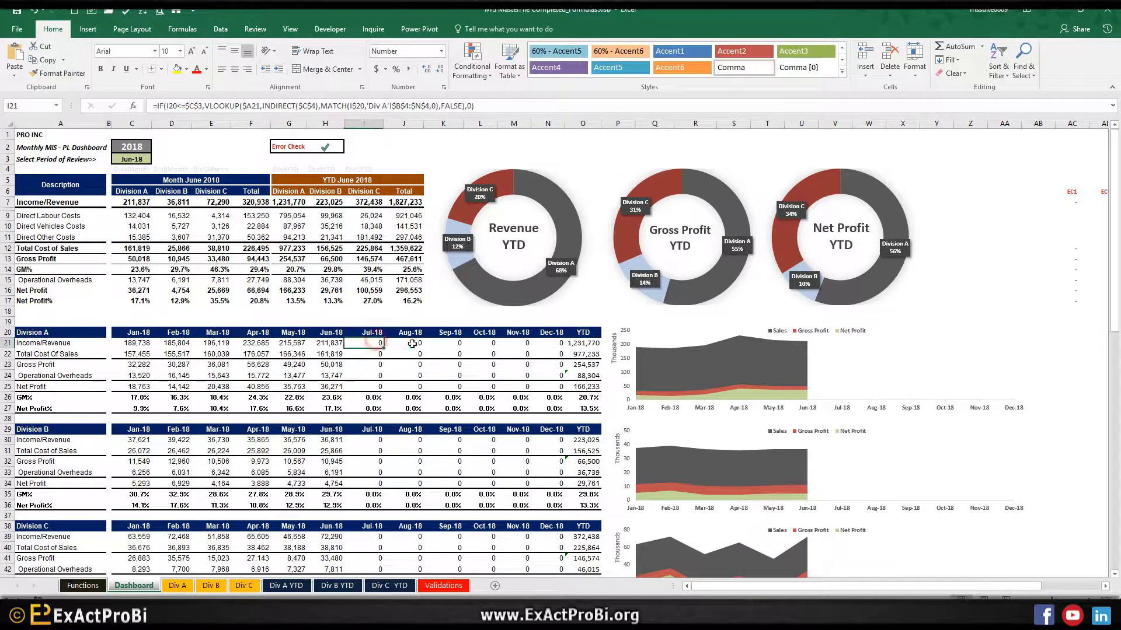
{"action": "key", "text": "Right"}
{"action": "key", "text": "Right"}
{"action": "key", "text": "Right"}
{"action": "key", "text": "Right"}
{"action": "key", "text": "Right"}
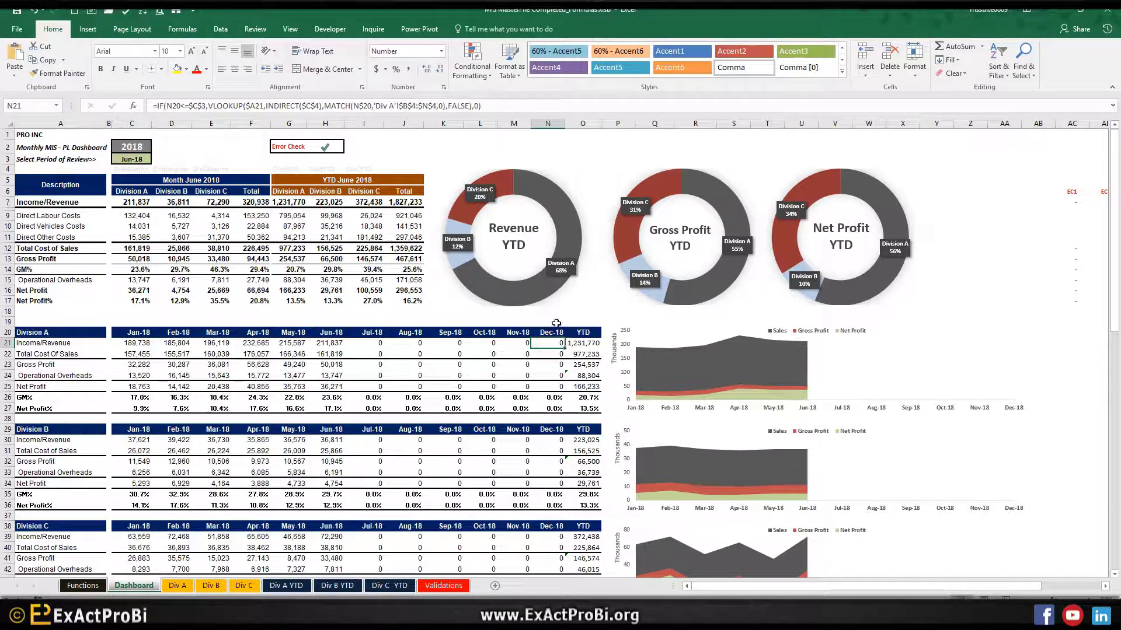
{"action": "left_click", "coordinate": [386, 343]}
{"action": "left_click", "coordinate": [425, 342]}
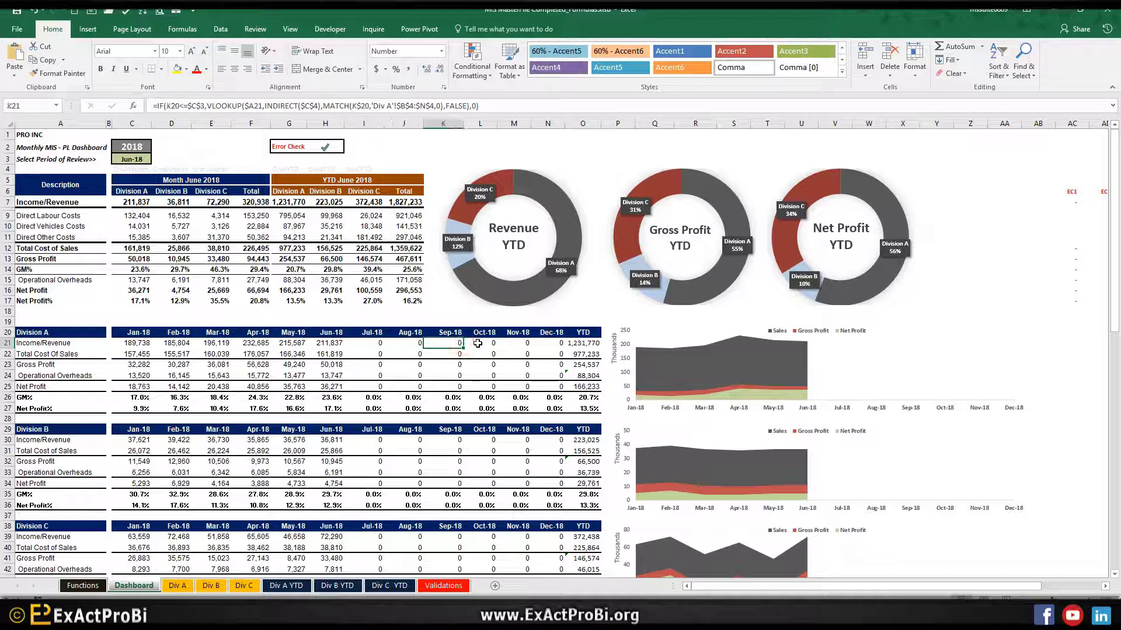
{"action": "left_click", "coordinate": [482, 344]}
{"action": "left_click", "coordinate": [536, 343]}
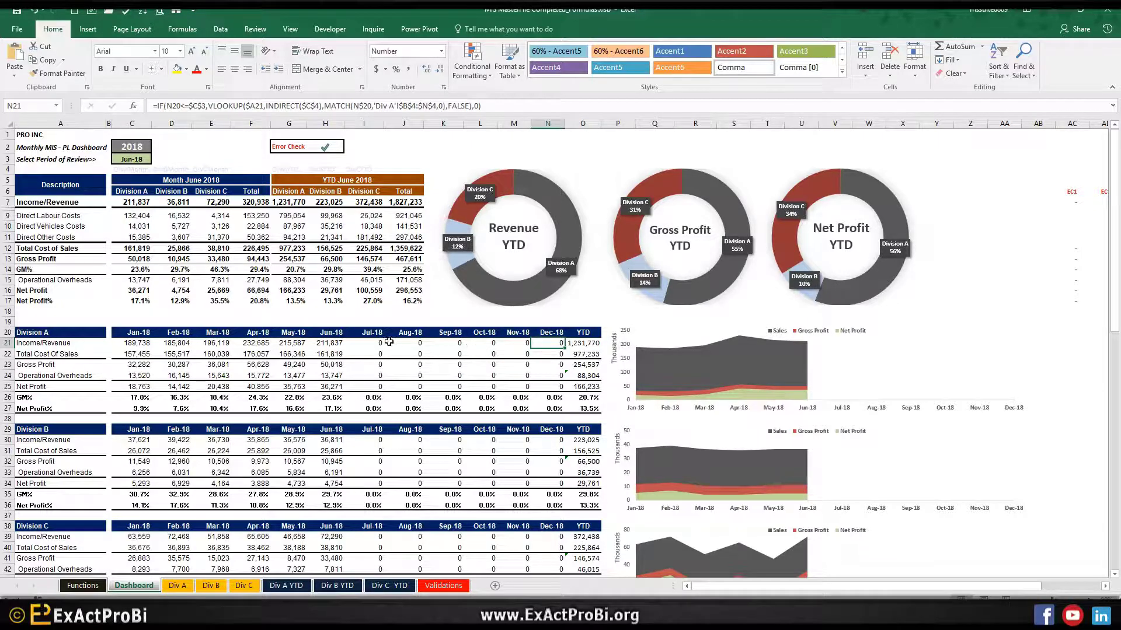
{"action": "left_click", "coordinate": [367, 343]}
{"action": "left_click", "coordinate": [558, 344]}
{"action": "left_click", "coordinate": [358, 343]}
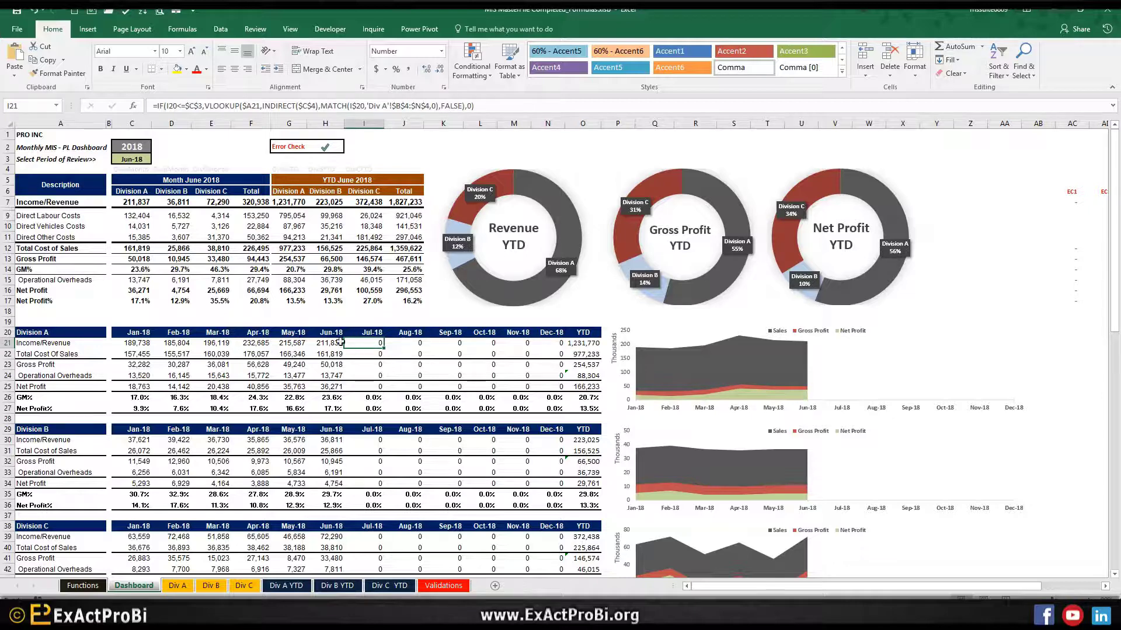
Step: Change the review period to Aug-18 and check Division A's January and August revenue formulas
{"action": "left_click", "coordinate": [131, 159]}
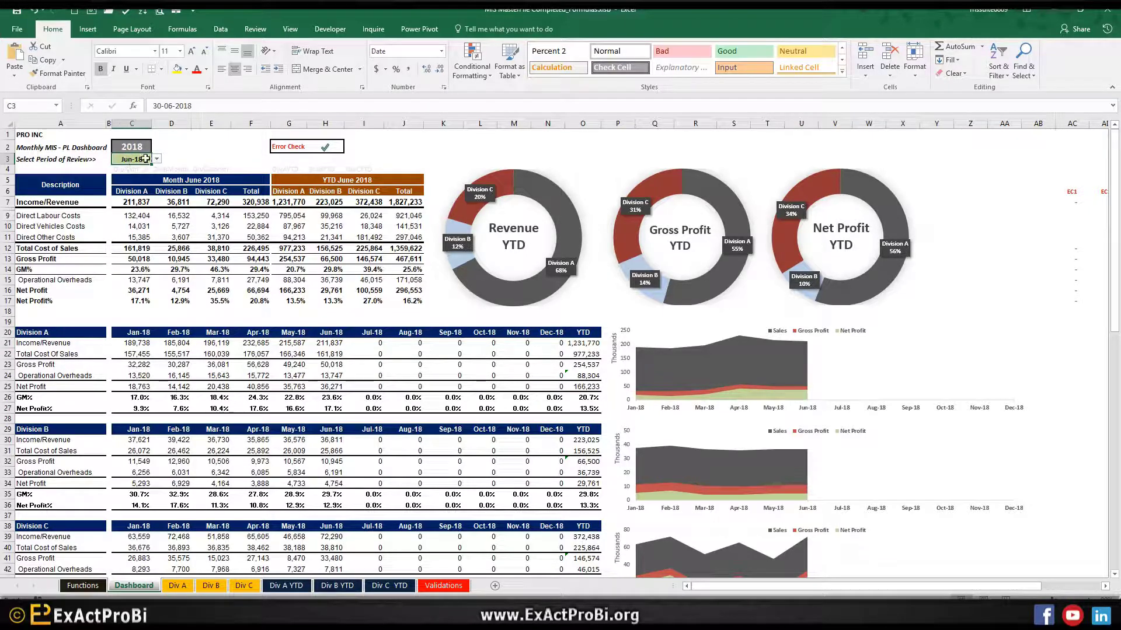
{"action": "left_click", "coordinate": [157, 161]}
{"action": "left_click", "coordinate": [131, 196]}
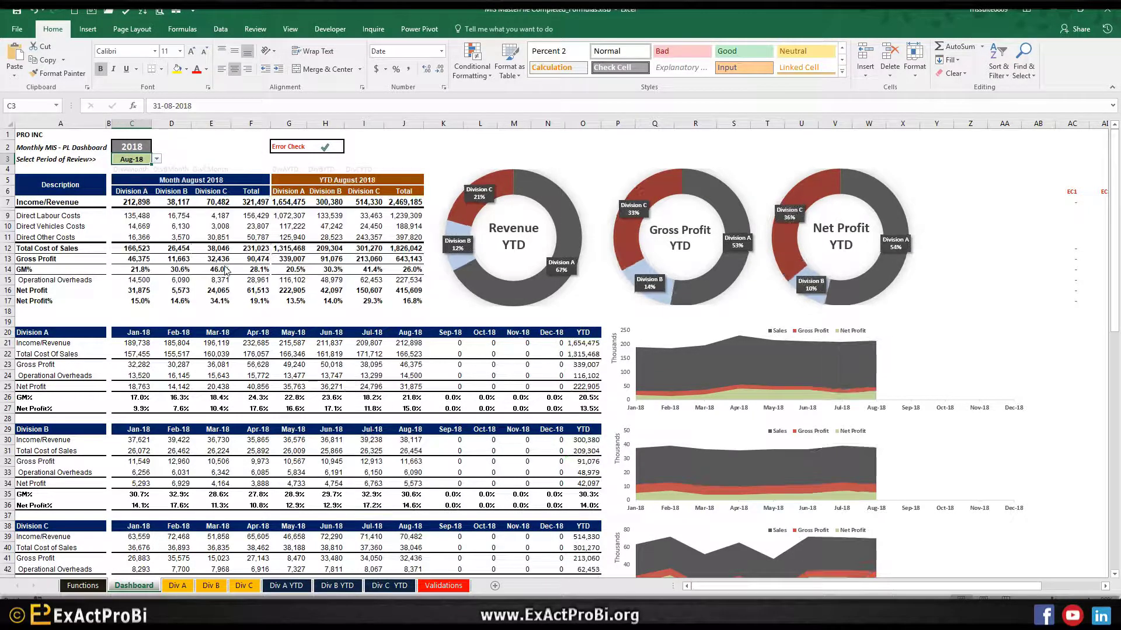
{"action": "left_click", "coordinate": [132, 343]}
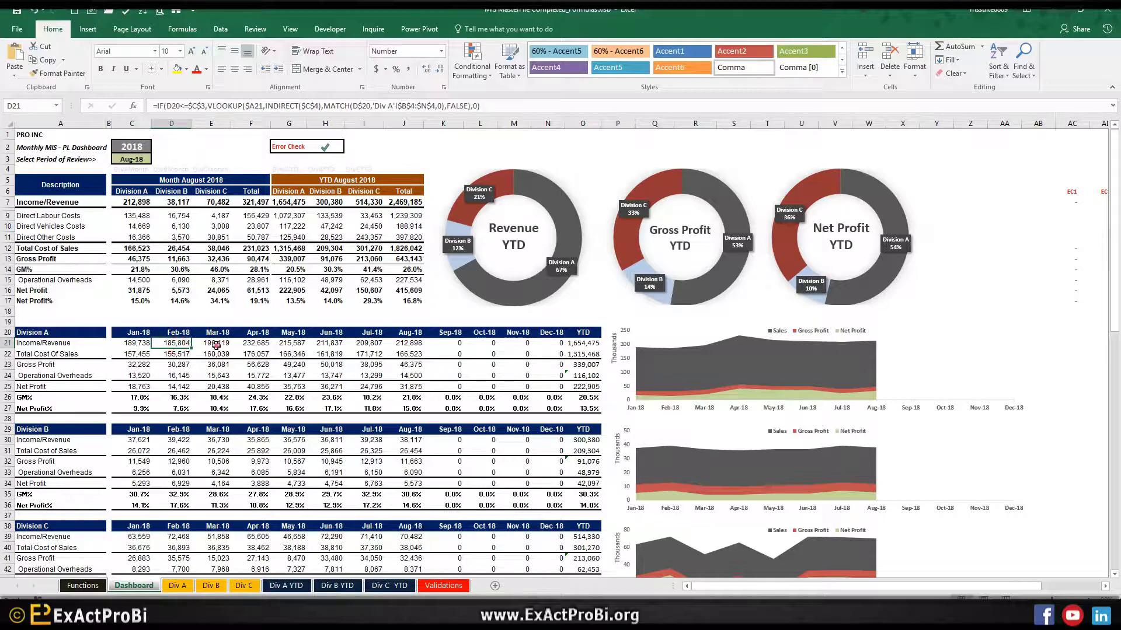
{"action": "left_click", "coordinate": [404, 344]}
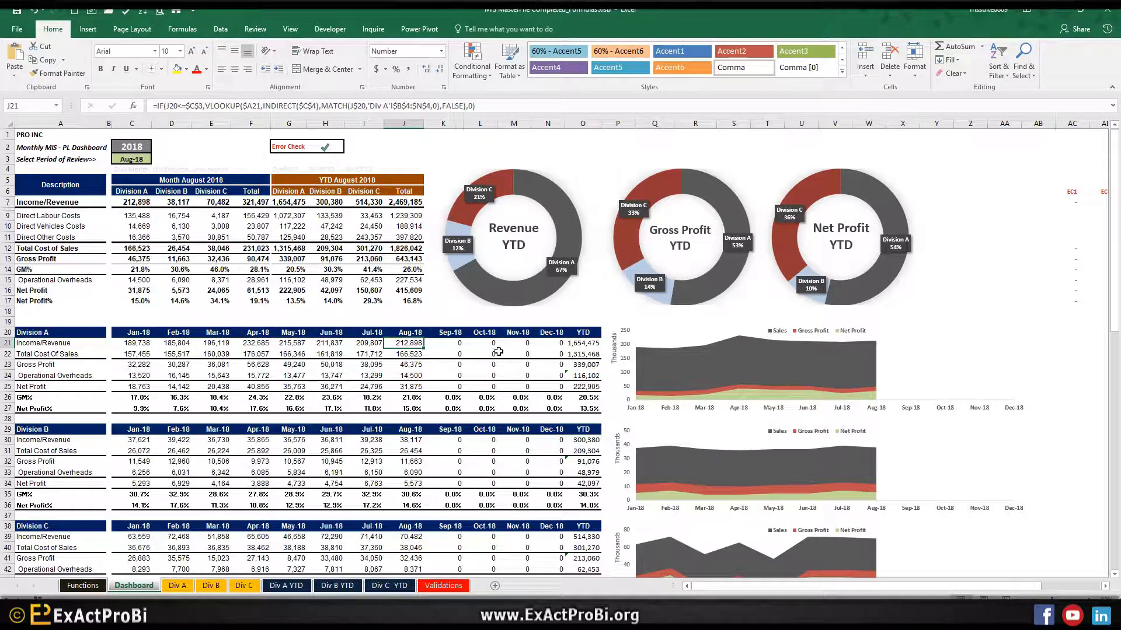
Step: Point out the Division B and C tables, then reach the chart-source Sales, Gross Profit and Net Profit data
{"action": "left_click", "coordinate": [182, 345]}
{"action": "scroll", "coordinate": [178, 348], "scroll_direction": "down", "scroll_amount": 2}
{"action": "scroll", "coordinate": [175, 345], "scroll_direction": "down", "scroll_amount": 6}
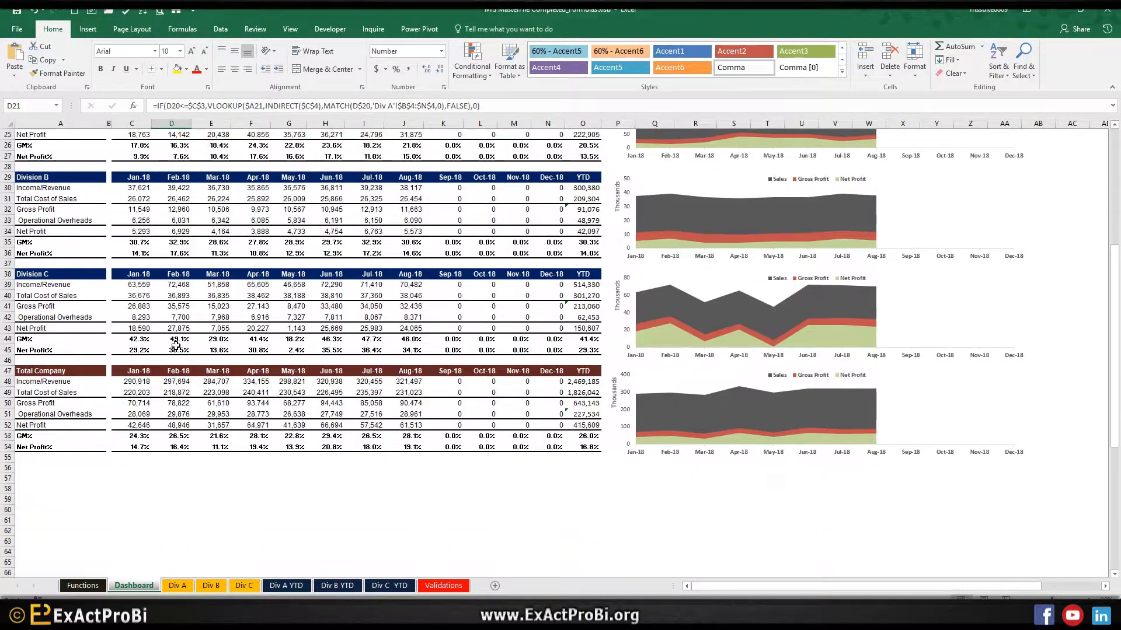
{"action": "scroll", "coordinate": [175, 345], "scroll_direction": "up", "scroll_amount": 5}
{"action": "left_click", "coordinate": [46, 338]}
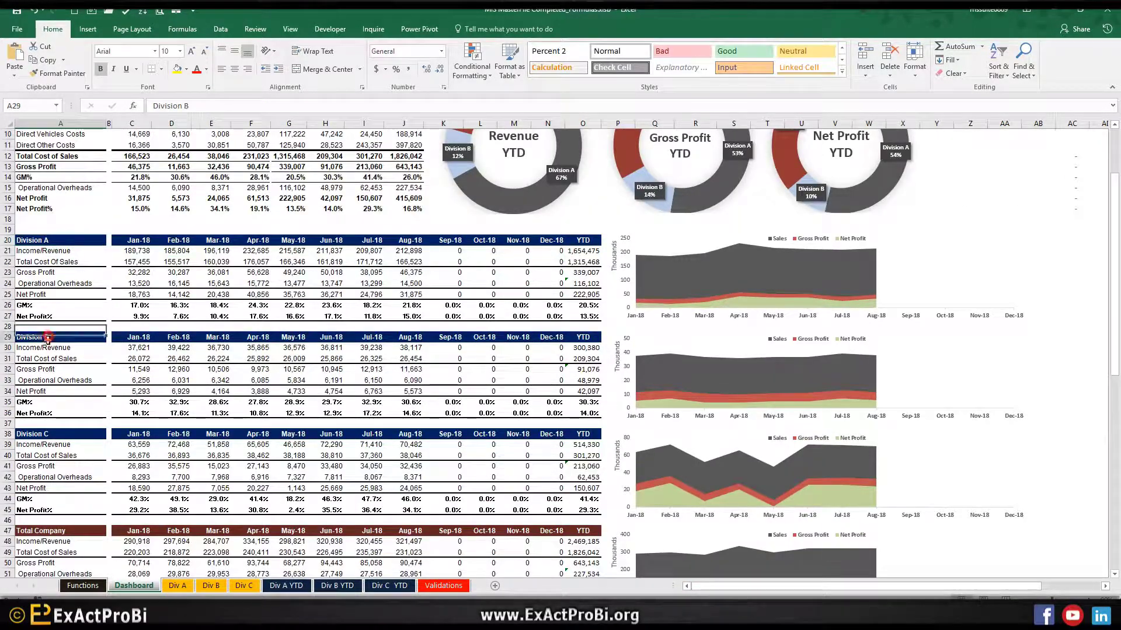
{"action": "left_click", "coordinate": [59, 434]}
{"action": "scroll", "coordinate": [59, 425], "scroll_direction": "down", "scroll_amount": 5}
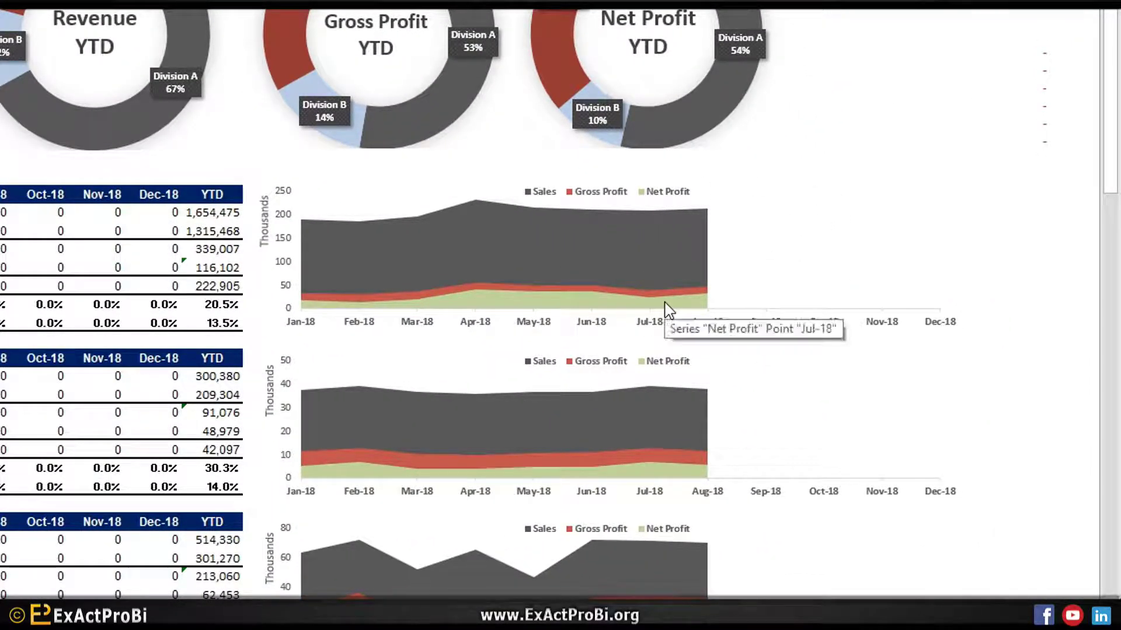
{"action": "scroll", "coordinate": [393, 275], "scroll_direction": "down", "scroll_amount": 5}
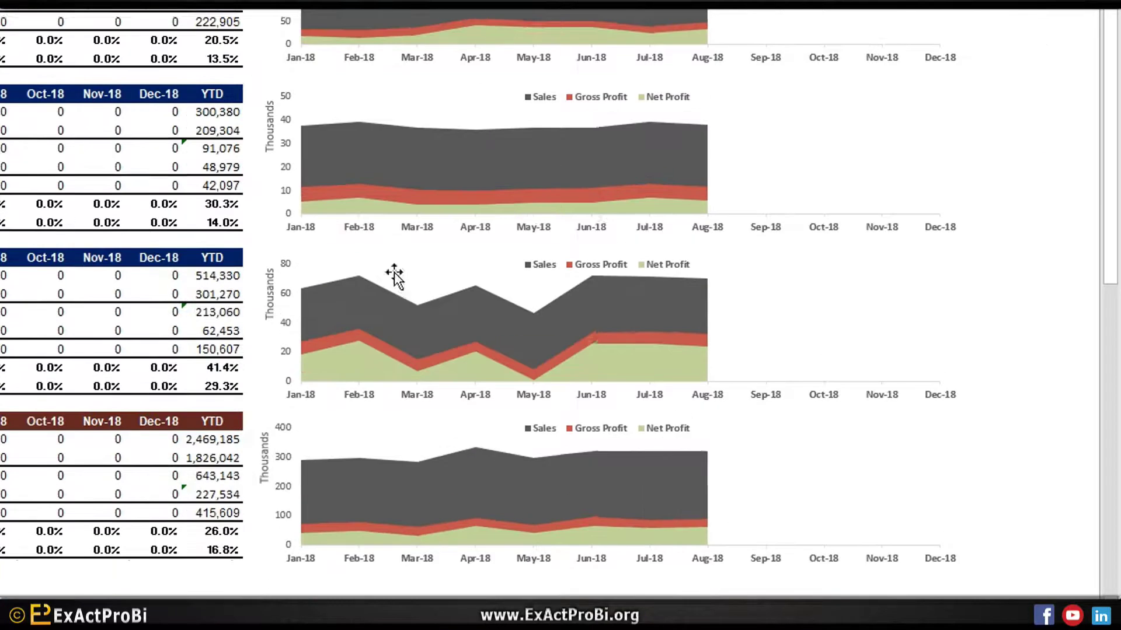
{"action": "scroll", "coordinate": [70, 293], "scroll_direction": "down", "scroll_amount": 5}
{"action": "scroll", "coordinate": [446, 333], "scroll_direction": "down", "scroll_amount": 5}
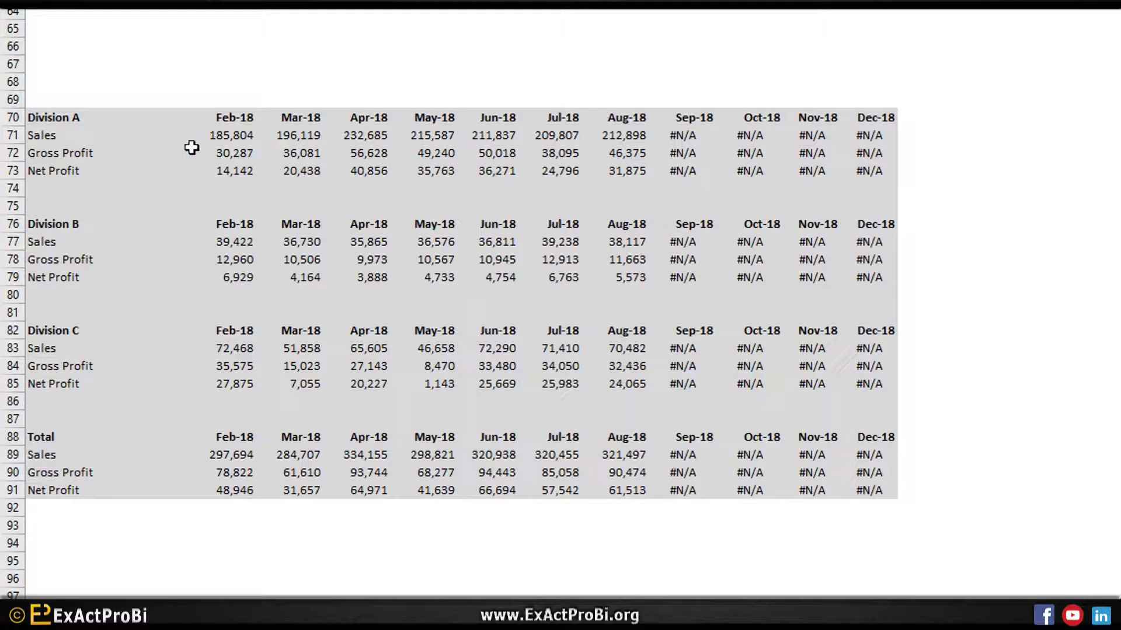
{"action": "left_click", "coordinate": [53, 138]}
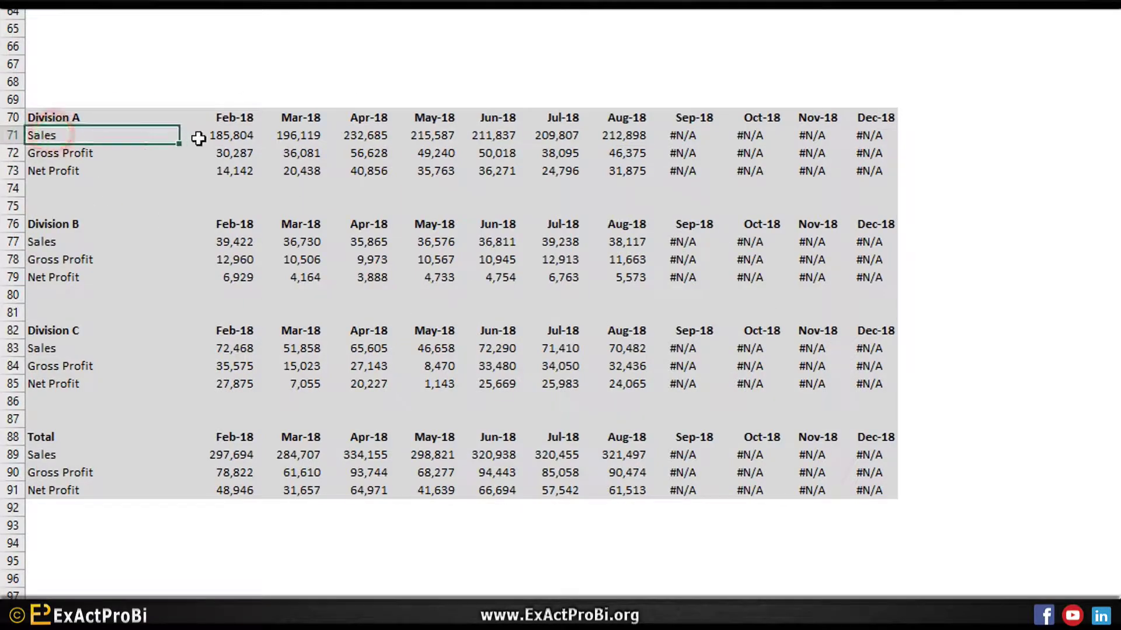
{"action": "left_click", "coordinate": [208, 138]}
{"action": "scroll", "coordinate": [253, 215], "scroll_direction": "up", "scroll_amount": 13}
{"action": "scroll", "coordinate": [241, 229], "scroll_direction": "down", "scroll_amount": 8}
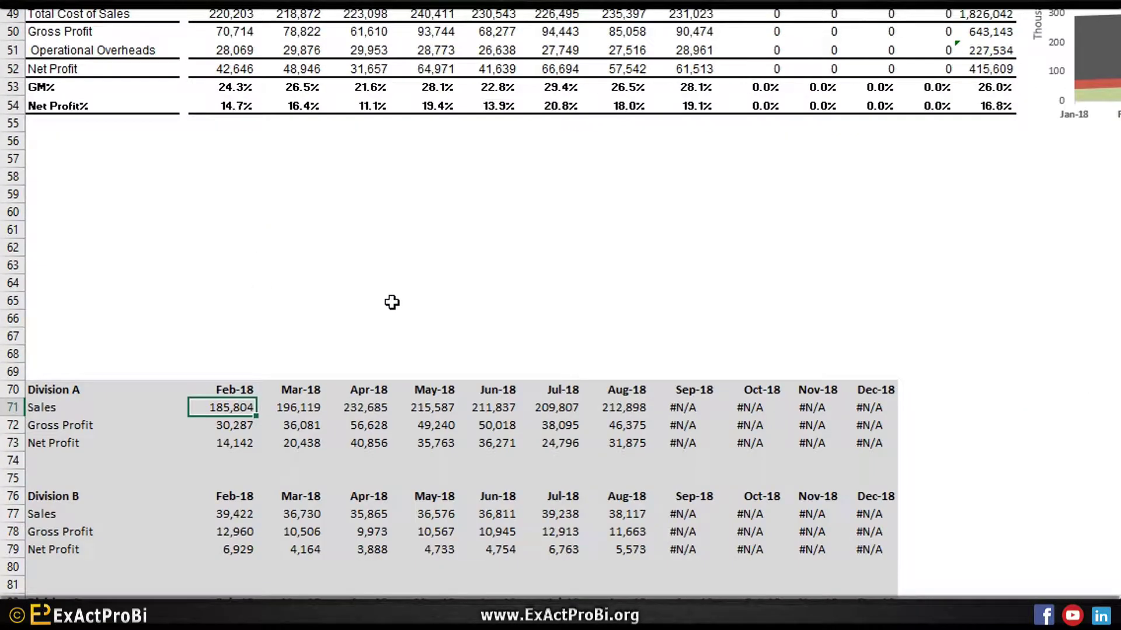
{"action": "scroll", "coordinate": [392, 302], "scroll_direction": "up", "scroll_amount": 7}
{"action": "scroll", "coordinate": [981, 373], "scroll_direction": "up", "scroll_amount": 6}
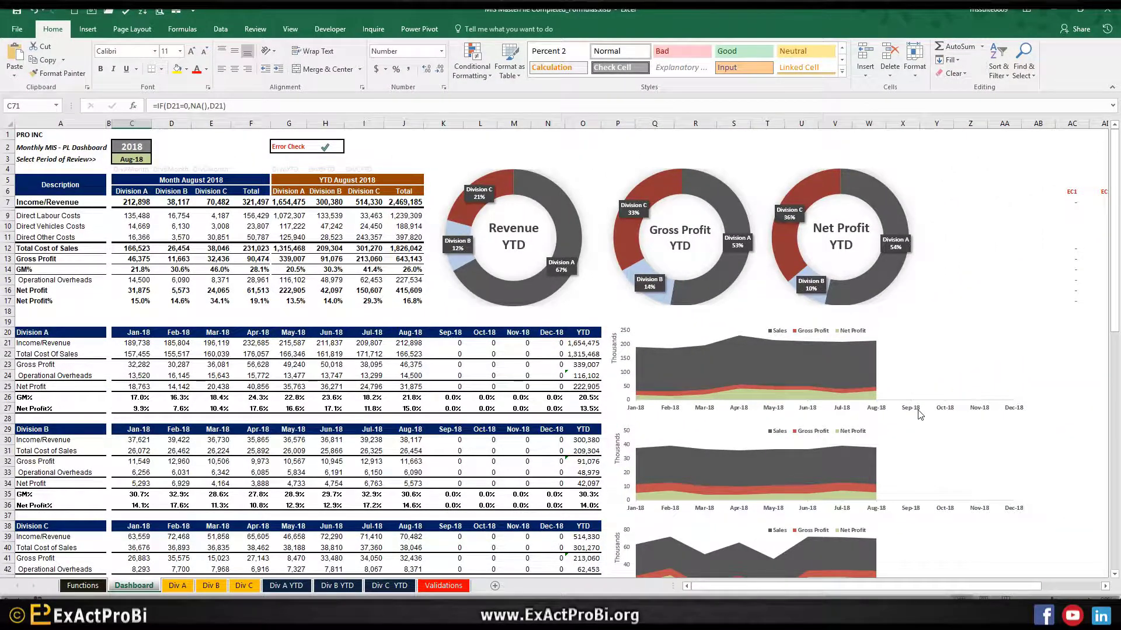
{"action": "scroll", "coordinate": [918, 414], "scroll_direction": "down", "scroll_amount": 6}
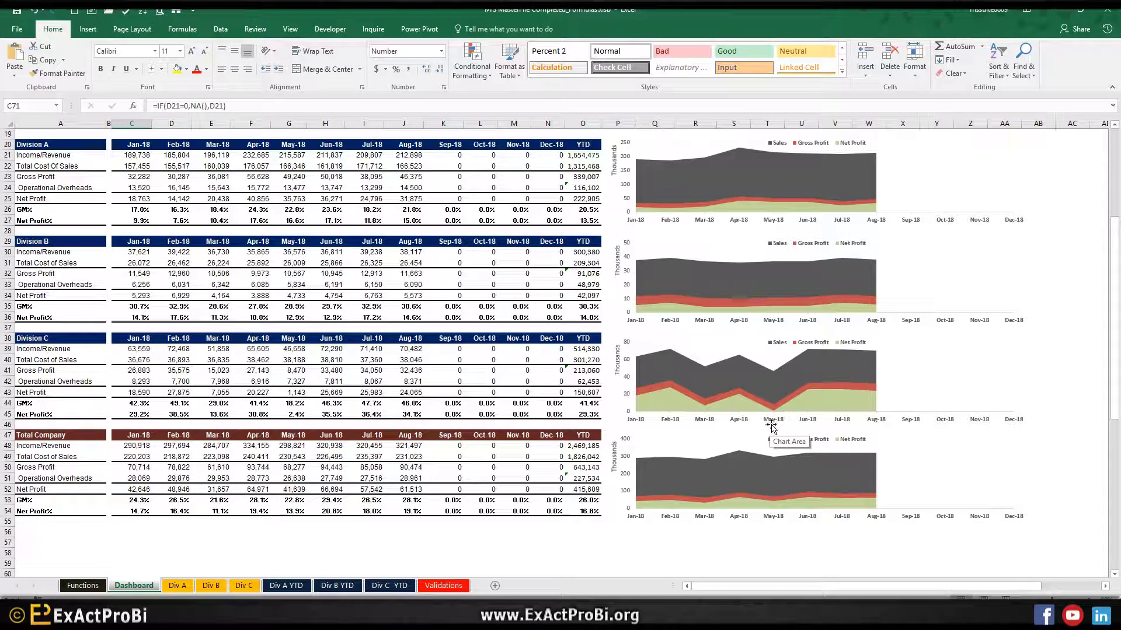
{"action": "scroll", "coordinate": [770, 427], "scroll_direction": "down", "scroll_amount": 3}
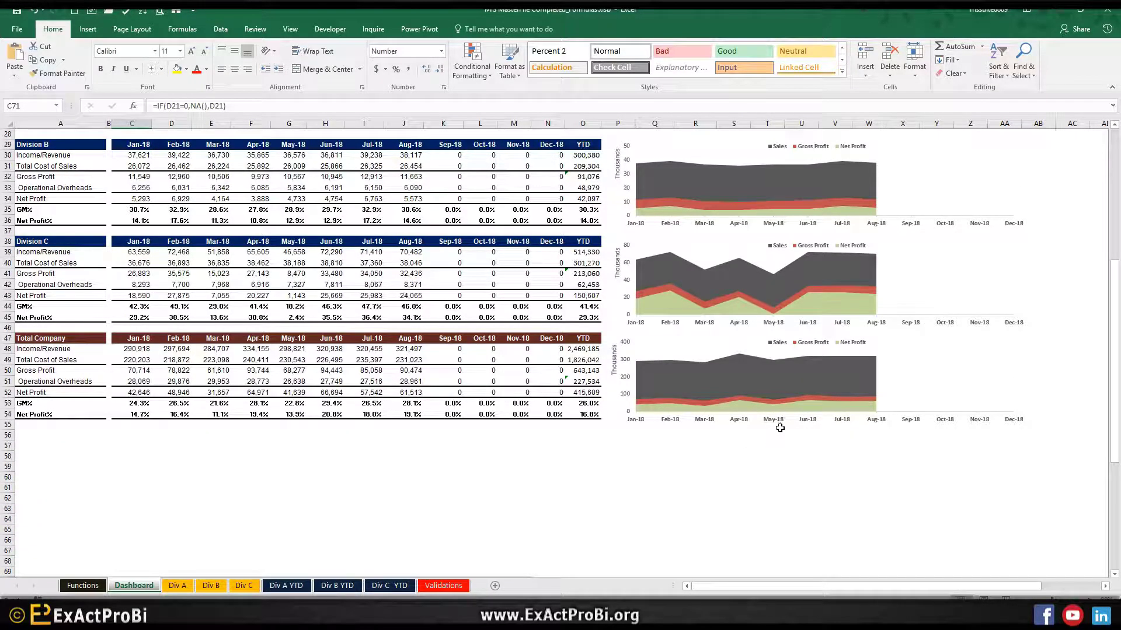
{"action": "scroll", "coordinate": [780, 429], "scroll_direction": "up", "scroll_amount": 3}
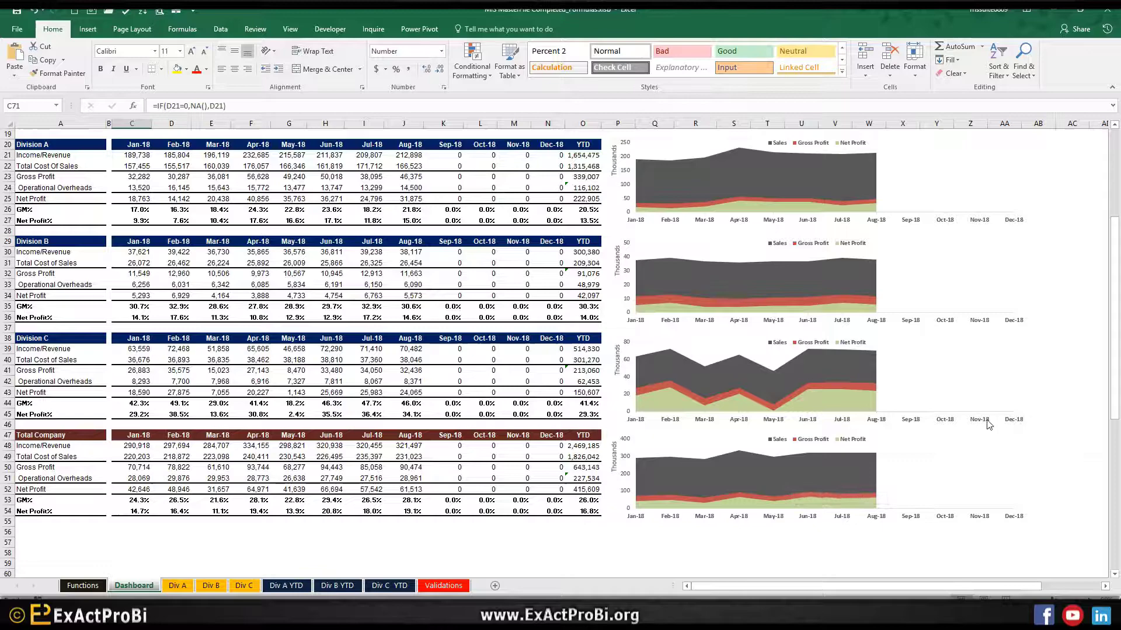
{"action": "scroll", "coordinate": [807, 386], "scroll_direction": "down", "scroll_amount": 3}
{"action": "scroll", "coordinate": [808, 386], "scroll_direction": "down", "scroll_amount": 3}
{"action": "scroll", "coordinate": [808, 386], "scroll_direction": "down", "scroll_amount": 4}
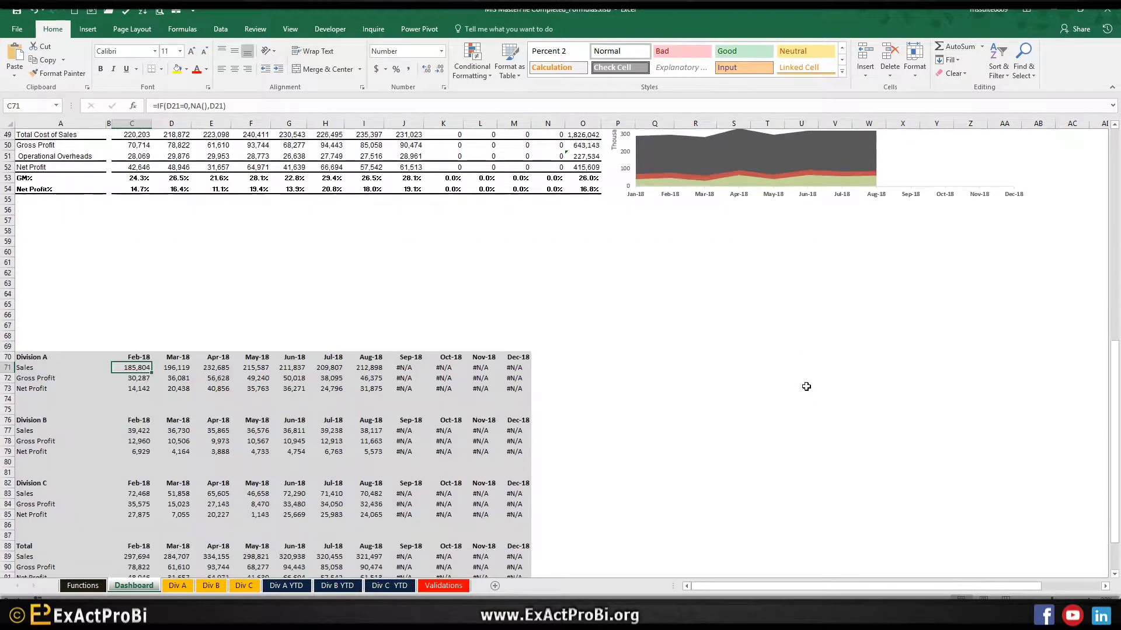
{"action": "left_click", "coordinate": [403, 494]}
{"action": "left_click", "coordinate": [444, 494]}
{"action": "left_click", "coordinate": [480, 494]}
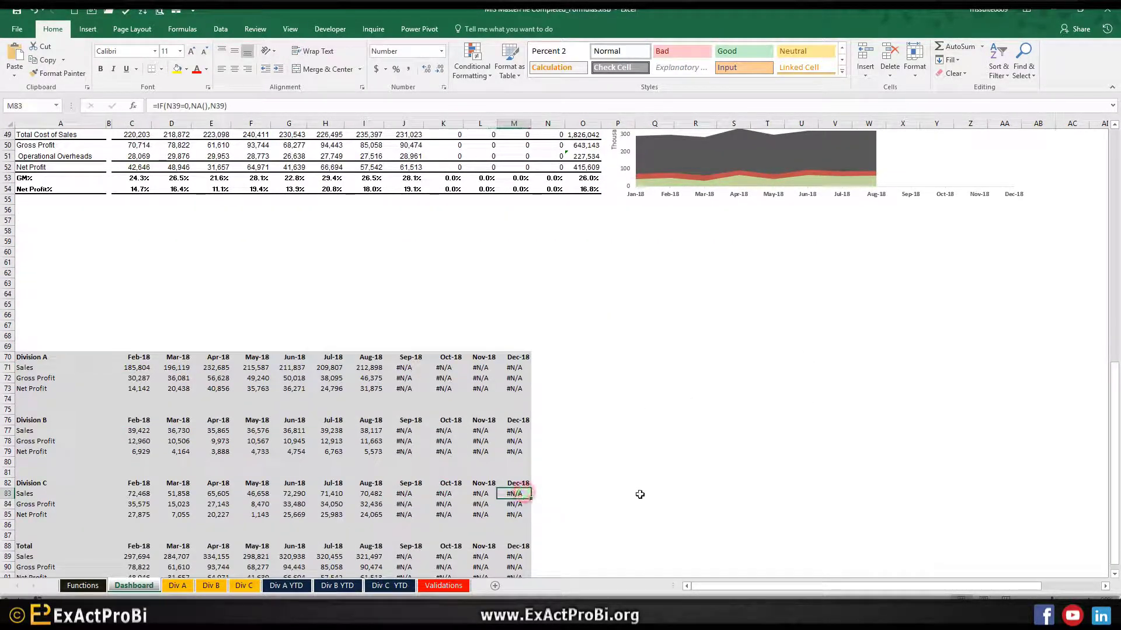
{"action": "scroll", "coordinate": [641, 493], "scroll_direction": "up", "scroll_amount": 5}
{"action": "scroll", "coordinate": [682, 450], "scroll_direction": "up", "scroll_amount": 2}
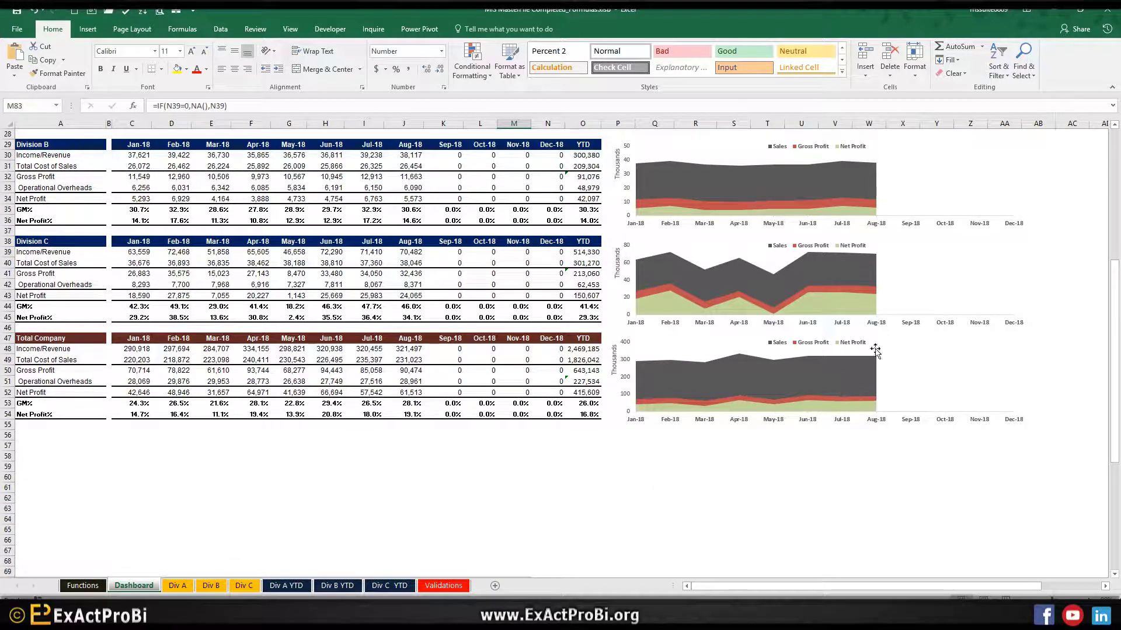
{"action": "scroll", "coordinate": [898, 386], "scroll_direction": "up", "scroll_amount": 4}
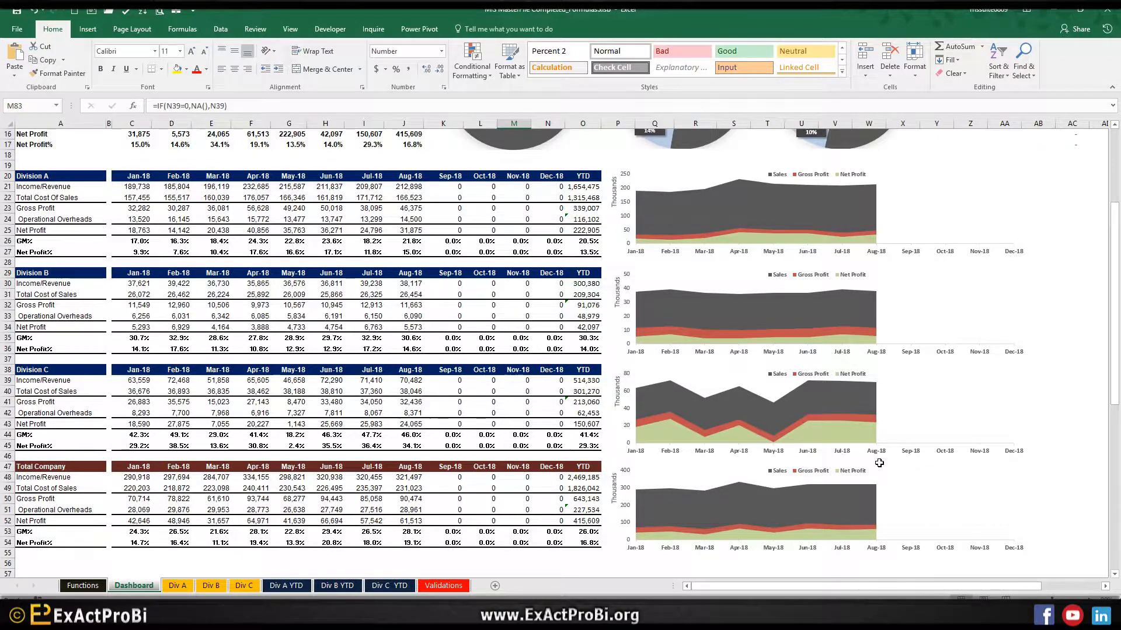
{"action": "scroll", "coordinate": [878, 463], "scroll_direction": "down", "scroll_amount": 1}
{"action": "scroll", "coordinate": [875, 463], "scroll_direction": "down", "scroll_amount": 6}
{"action": "scroll", "coordinate": [707, 418], "scroll_direction": "down", "scroll_amount": 4}
{"action": "scroll", "coordinate": [631, 415], "scroll_direction": "down", "scroll_amount": 4}
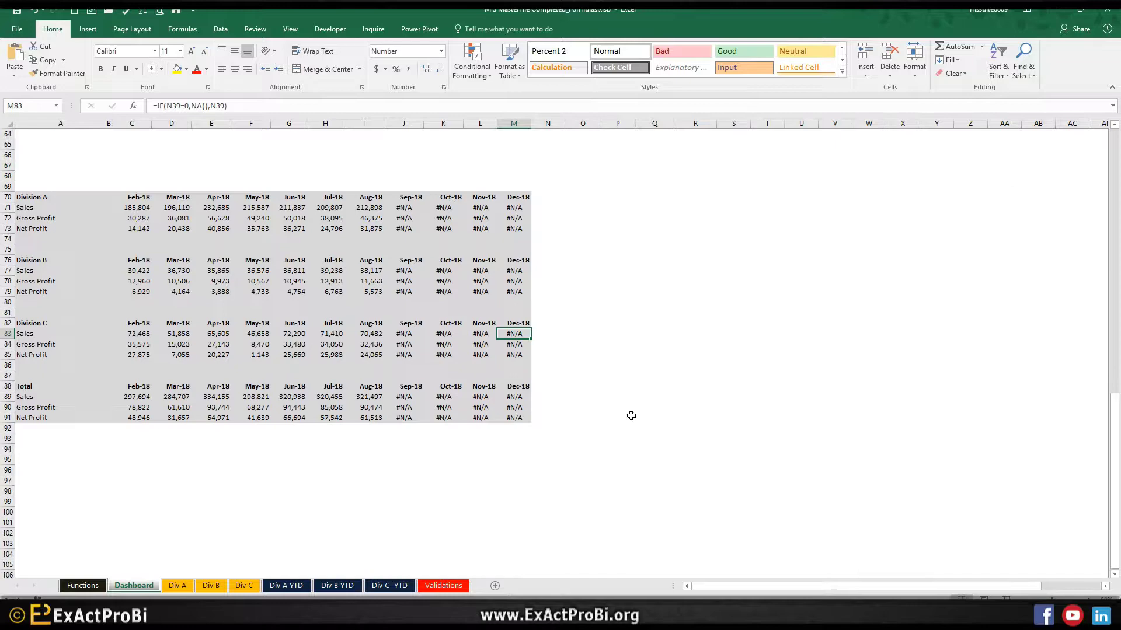
{"action": "left_click", "coordinate": [435, 397]}
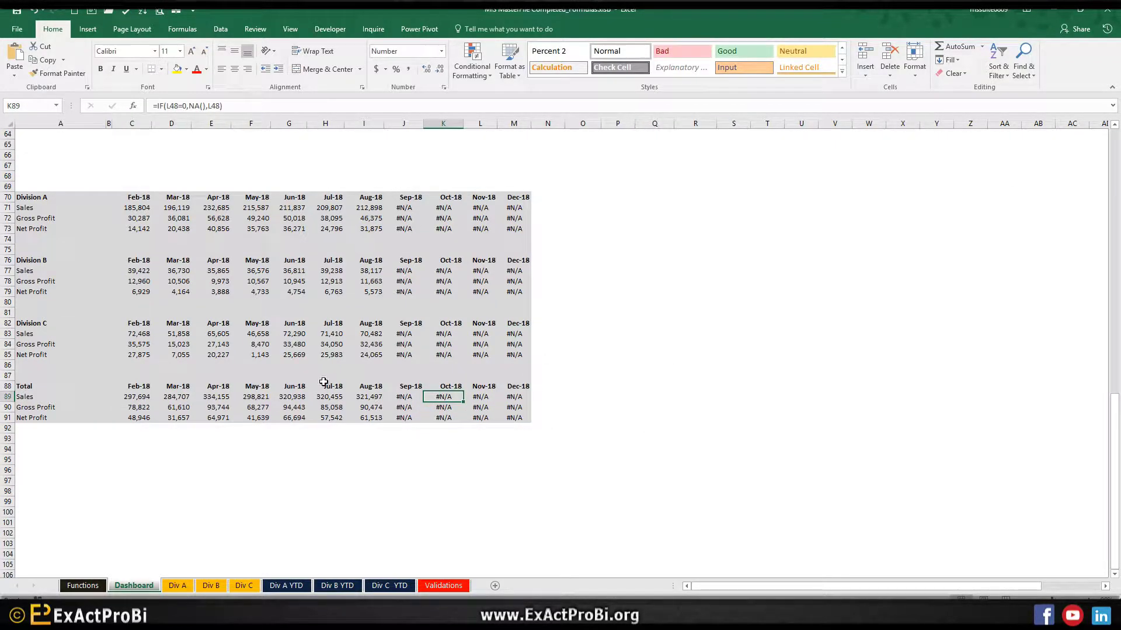
{"action": "scroll", "coordinate": [435, 327], "scroll_direction": "up", "scroll_amount": 10}
{"action": "scroll", "coordinate": [436, 327], "scroll_direction": "up", "scroll_amount": 10}
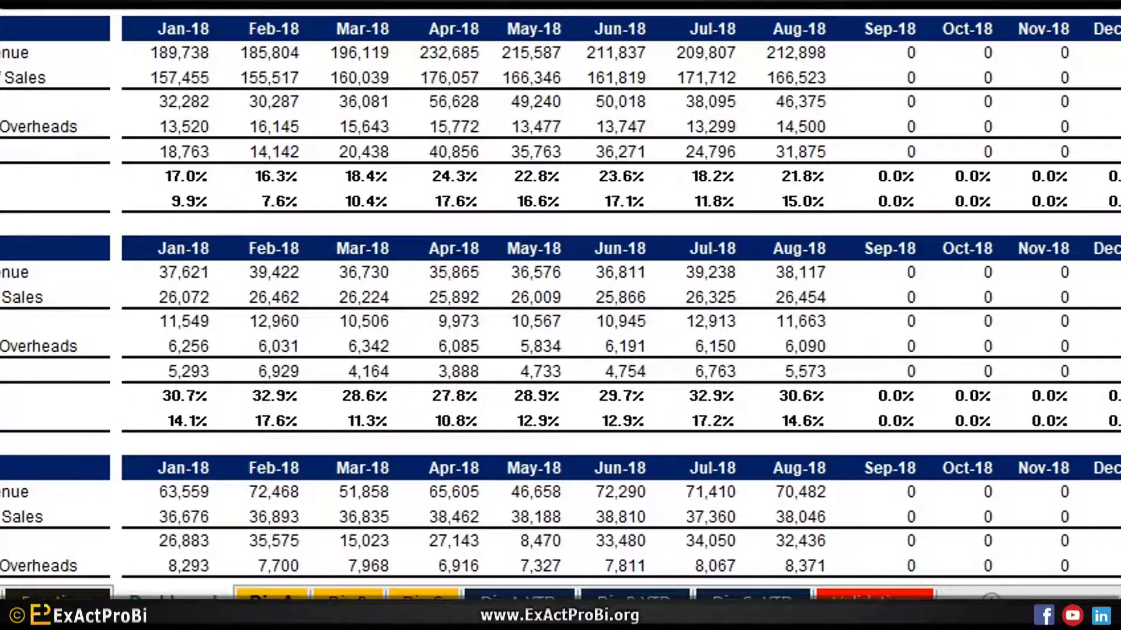
Step: On Div A, inspect the Code, Dec-18 and YTD headers and the Dec-18 month-end formula
{"action": "key", "text": "ctrl+Page_Down"}
{"action": "key", "text": "ctrl+Page_Down"}
{"action": "key", "text": "ctrl+Page_Down"}
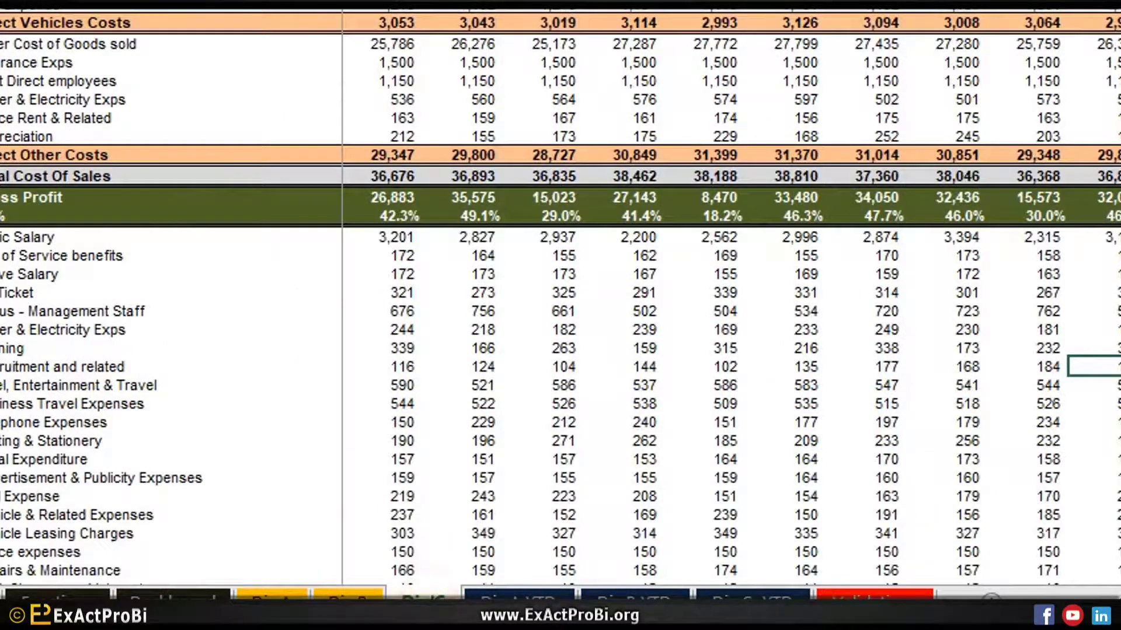
{"action": "key", "text": "ctrl+Page_Up"}
{"action": "key", "text": "ctrl+Page_Up"}
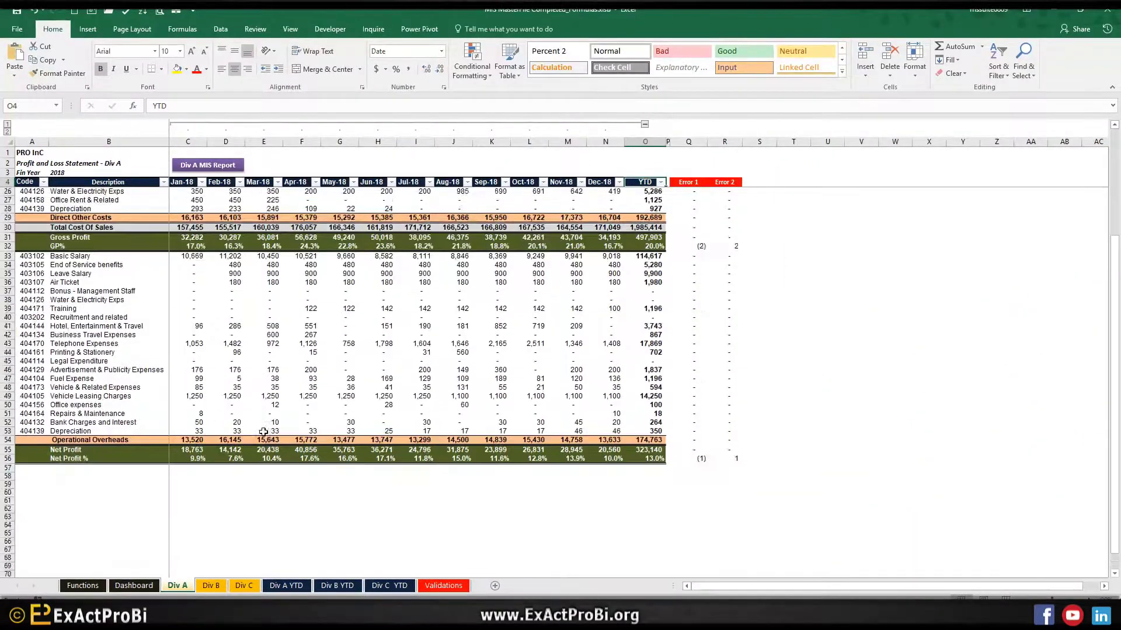
{"action": "scroll", "coordinate": [206, 428], "scroll_direction": "up", "scroll_amount": 11}
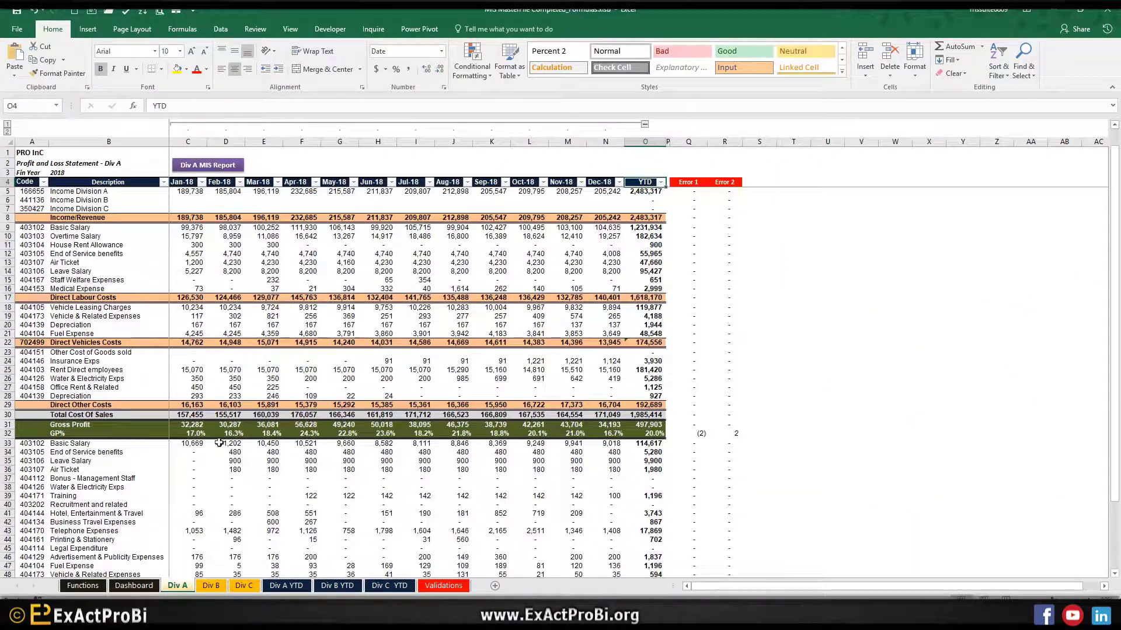
{"action": "left_click", "coordinate": [25, 182]}
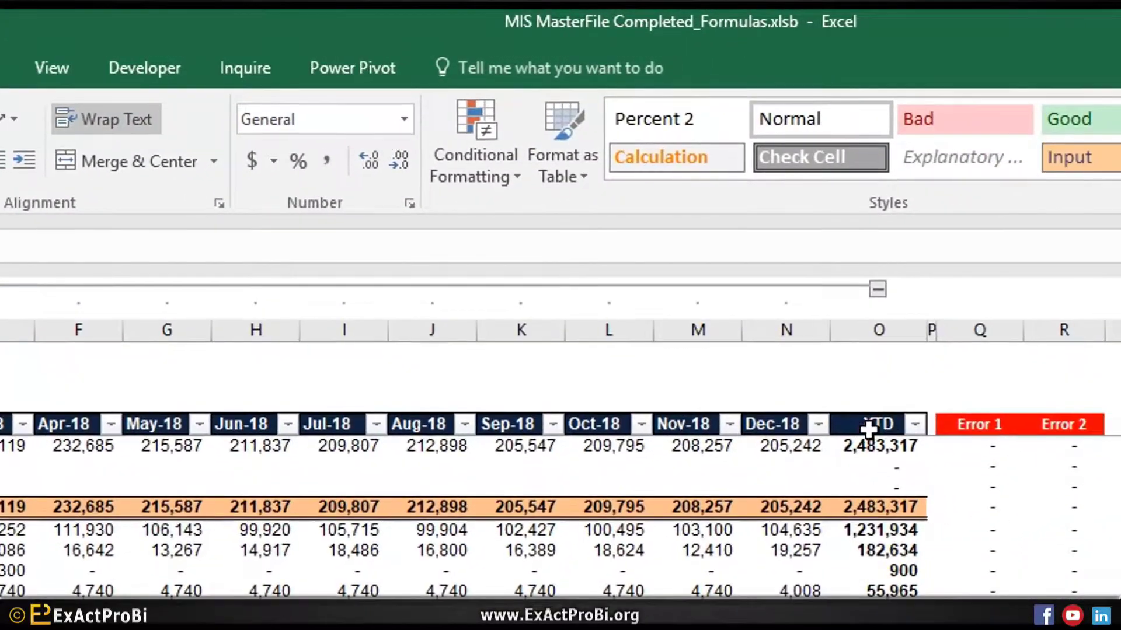
{"action": "left_click", "coordinate": [759, 426]}
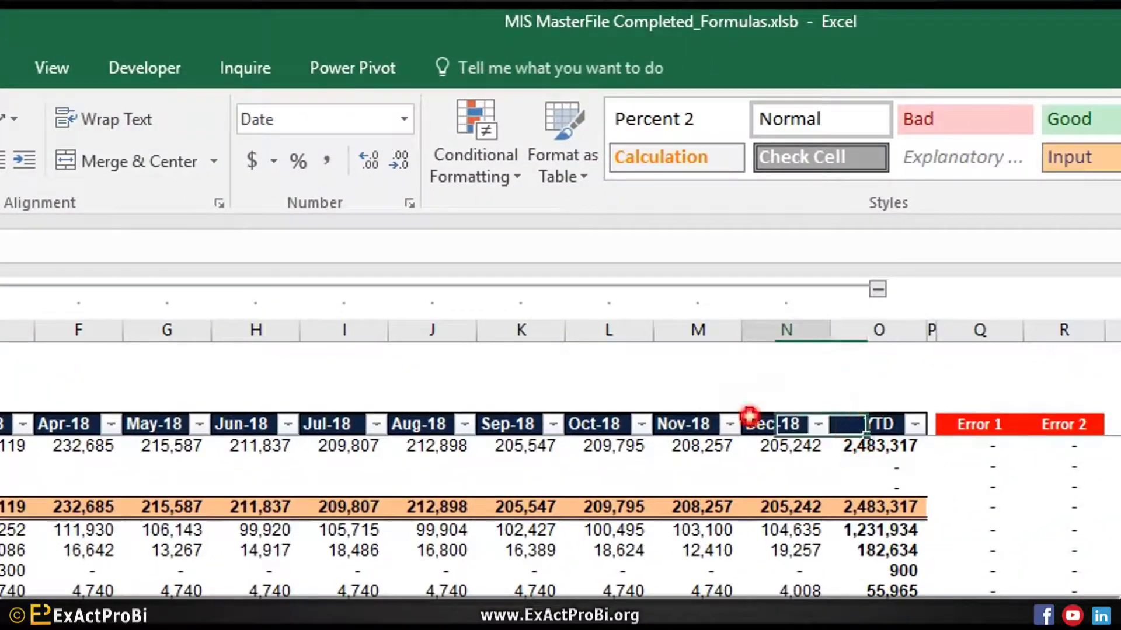
{"action": "left_click", "coordinate": [869, 426]}
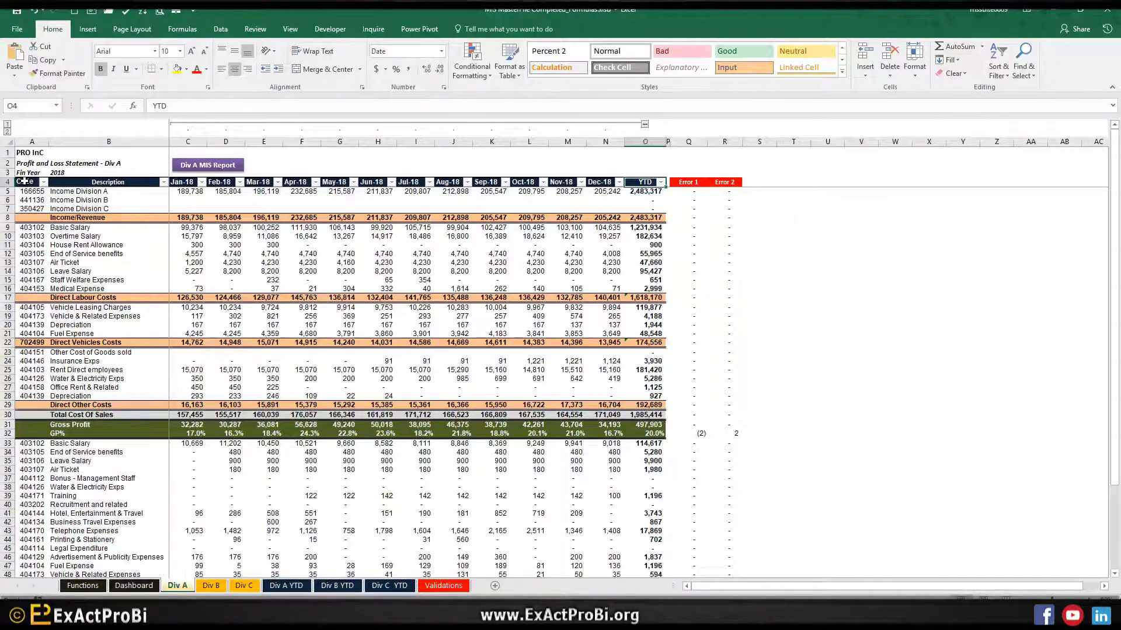
{"action": "left_click", "coordinate": [601, 181]}
{"action": "scroll", "coordinate": [280, 278], "scroll_direction": "down", "scroll_amount": 4}
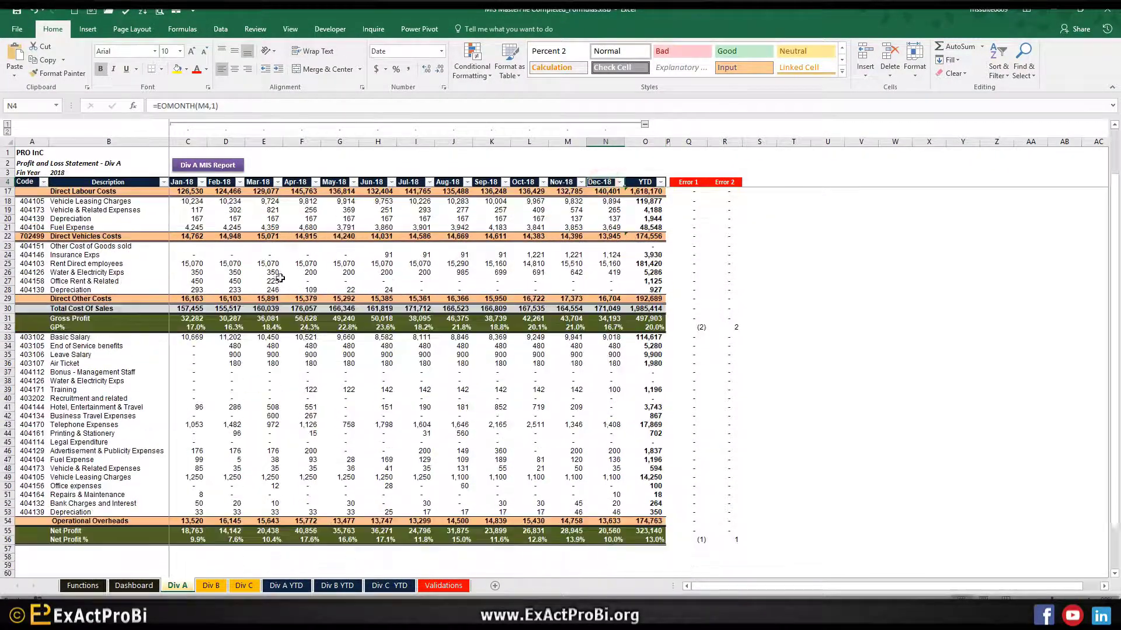
{"action": "scroll", "coordinate": [280, 278], "scroll_direction": "down", "scroll_amount": 2}
{"action": "scroll", "coordinate": [175, 280], "scroll_direction": "up", "scroll_amount": 6}
{"action": "left_click", "coordinate": [25, 181]}
{"action": "scroll", "coordinate": [86, 270], "scroll_direction": "down", "scroll_amount": 7}
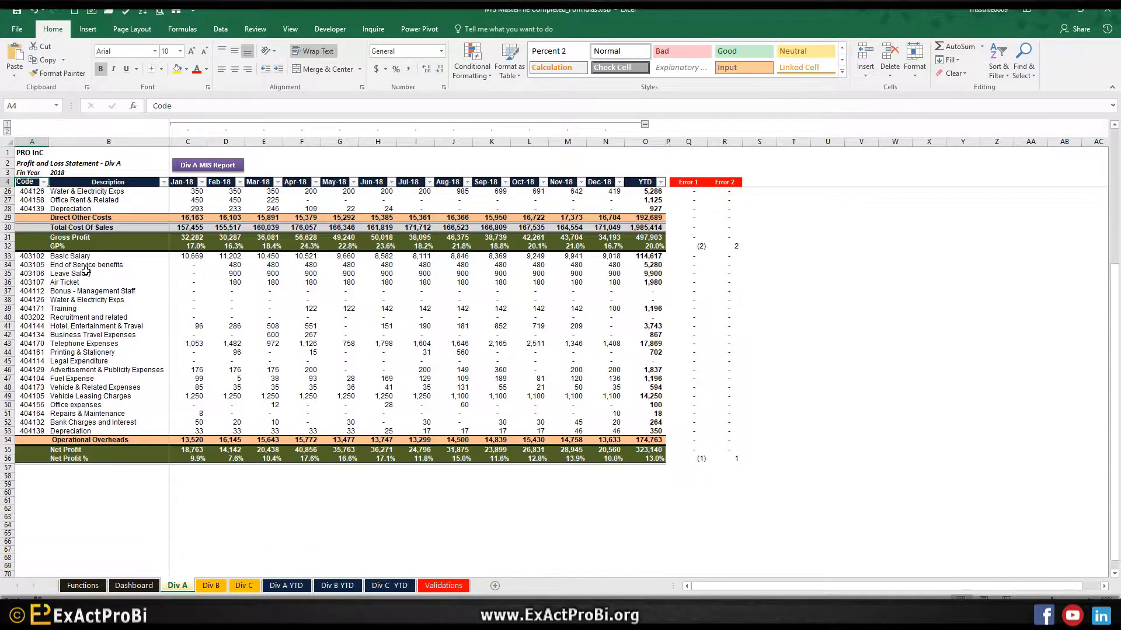
{"action": "left_click", "coordinate": [23, 465]}
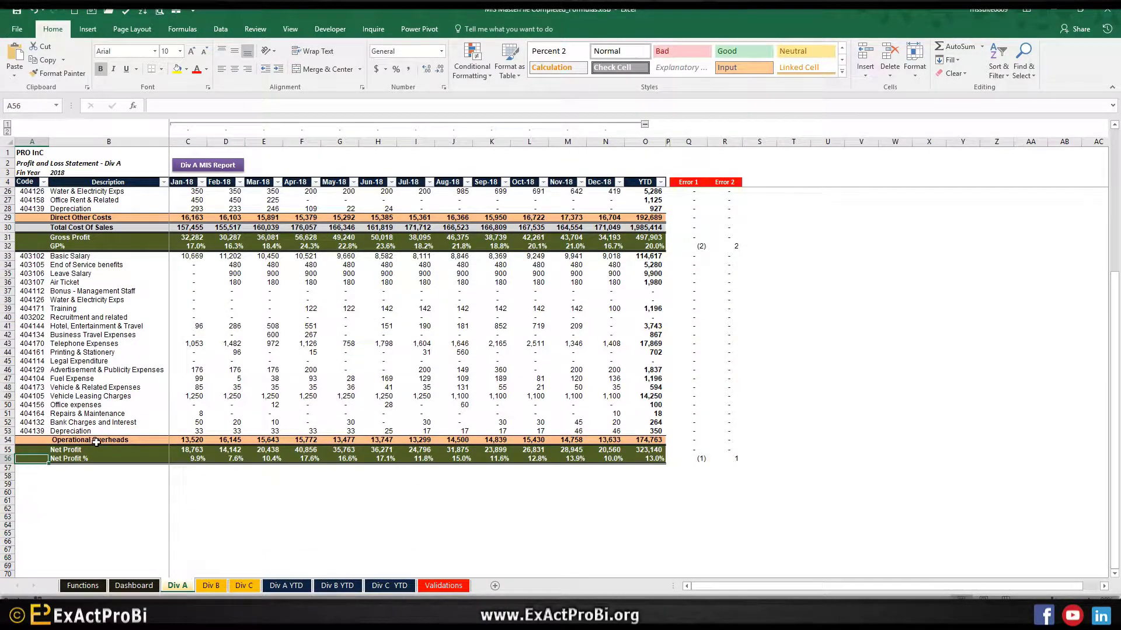
Step: On the Div B statement, select the YTD column and inspect a row's YTD total formula
{"action": "left_click", "coordinate": [211, 586]}
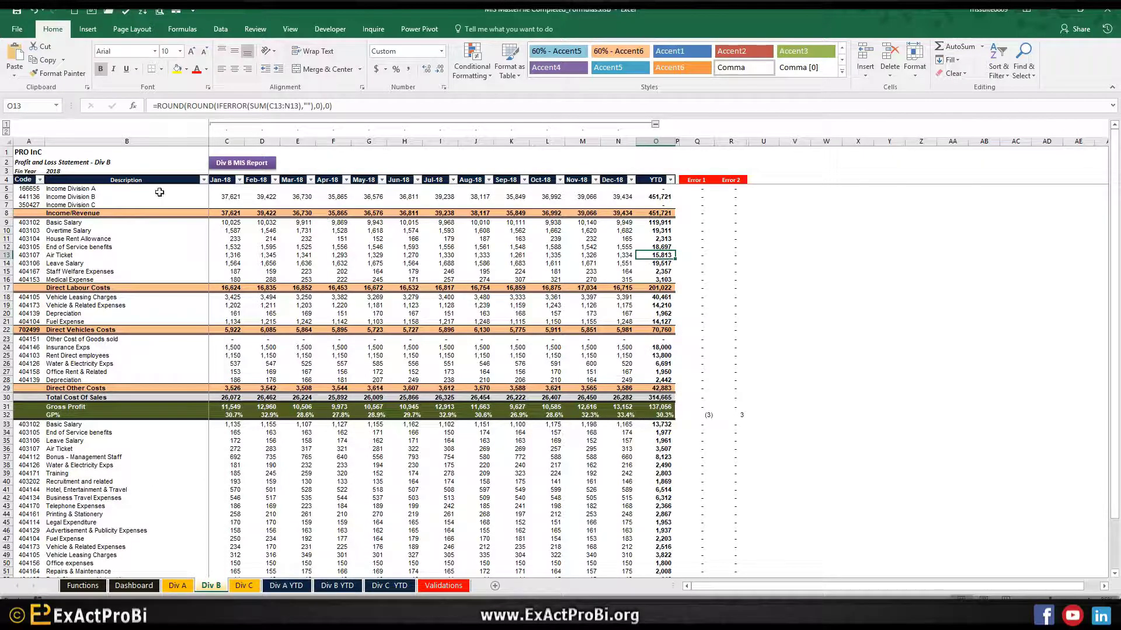
{"action": "left_click", "coordinate": [25, 178]}
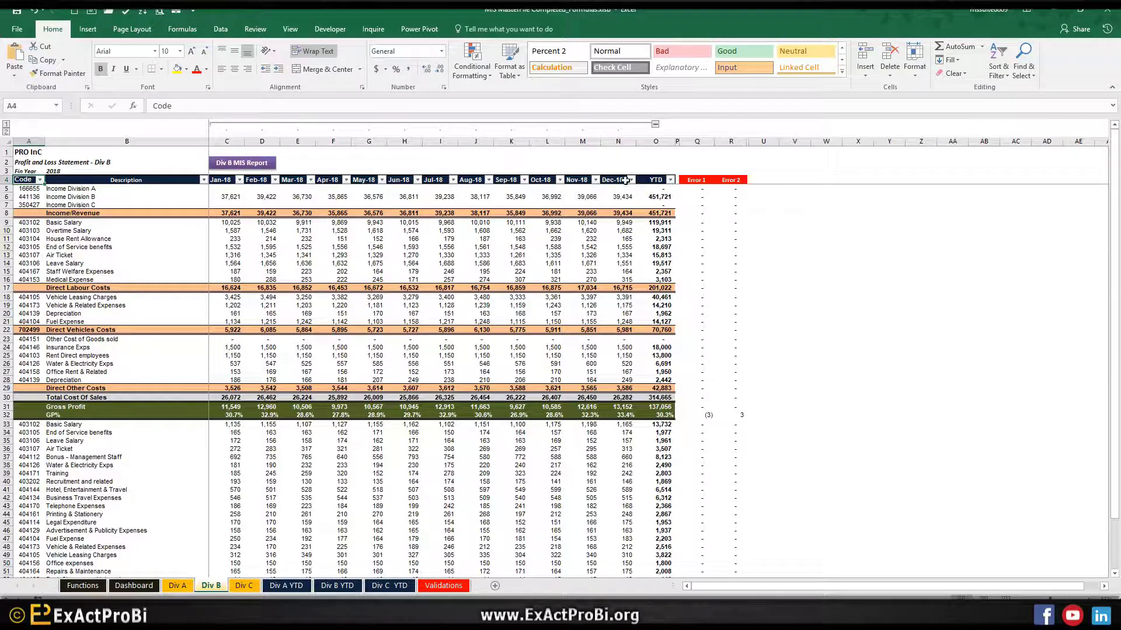
{"action": "left_click", "coordinate": [656, 141]}
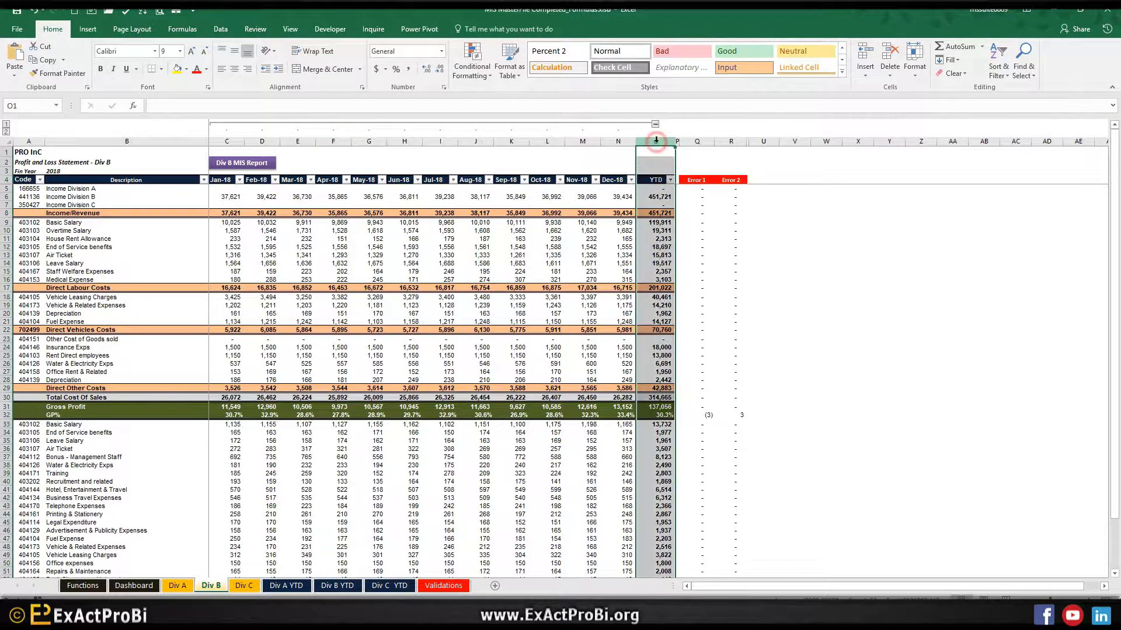
{"action": "left_click", "coordinate": [657, 248]}
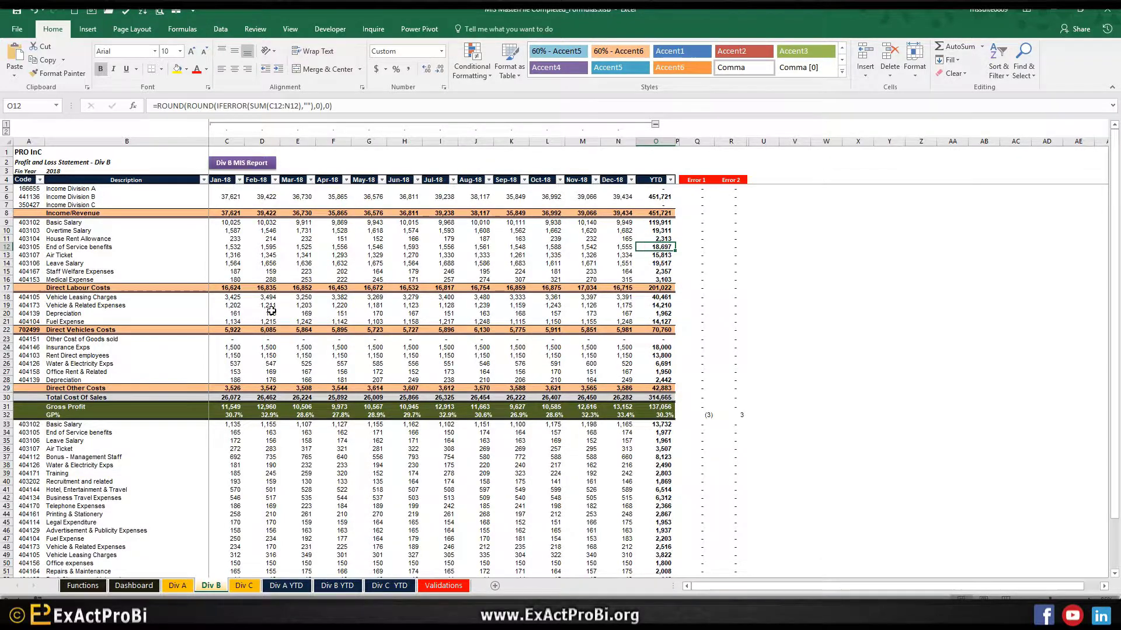
{"action": "scroll", "coordinate": [271, 310], "scroll_direction": "down", "scroll_amount": 9}
Step: Move to the Div C statement and scroll through its figures
{"action": "left_click", "coordinate": [244, 586]}
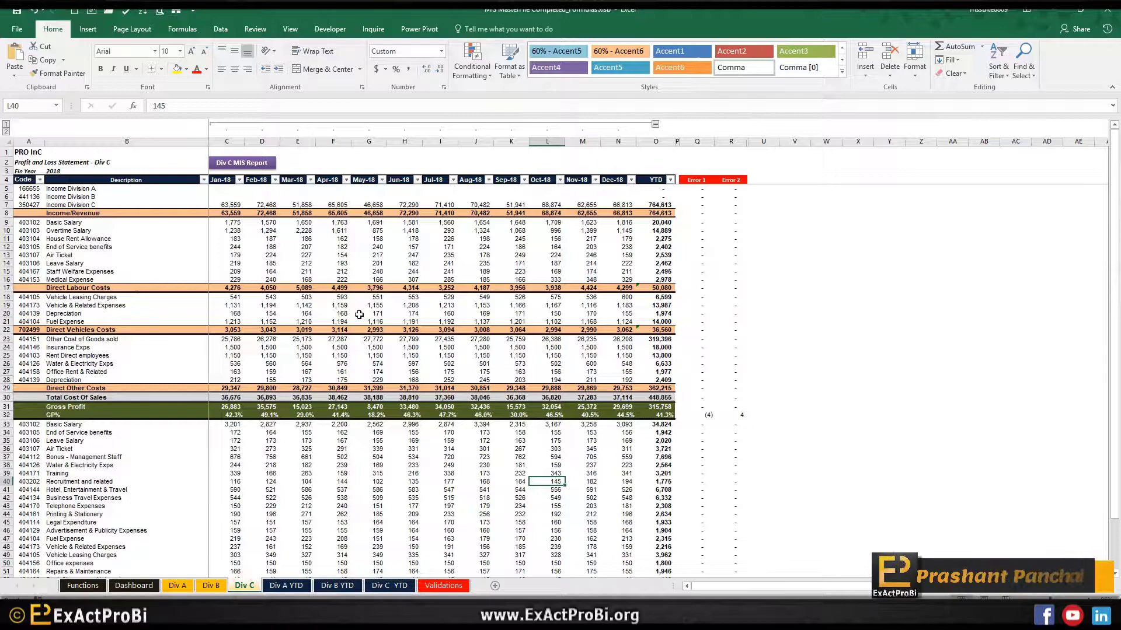
{"action": "scroll", "coordinate": [343, 346], "scroll_direction": "down", "scroll_amount": 6}
{"action": "scroll", "coordinate": [344, 347], "scroll_direction": "up", "scroll_amount": 6}
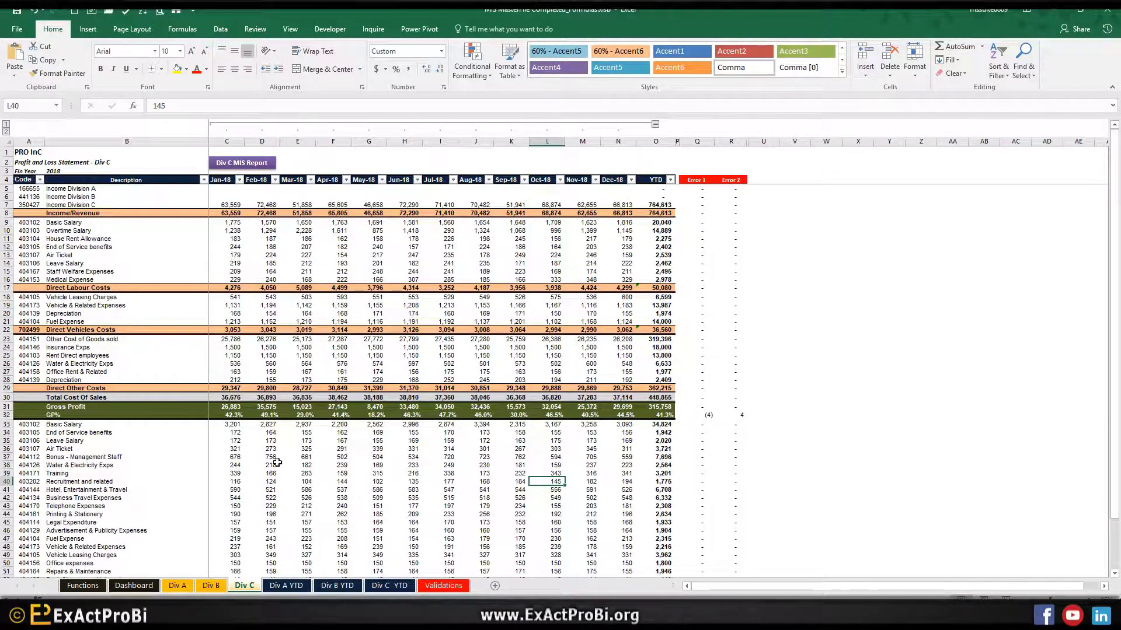
Step: Glance at the Div A and Div B YTD sheets, then inspect Div A's monthly End of service benefits figures
{"action": "left_click", "coordinate": [286, 585]}
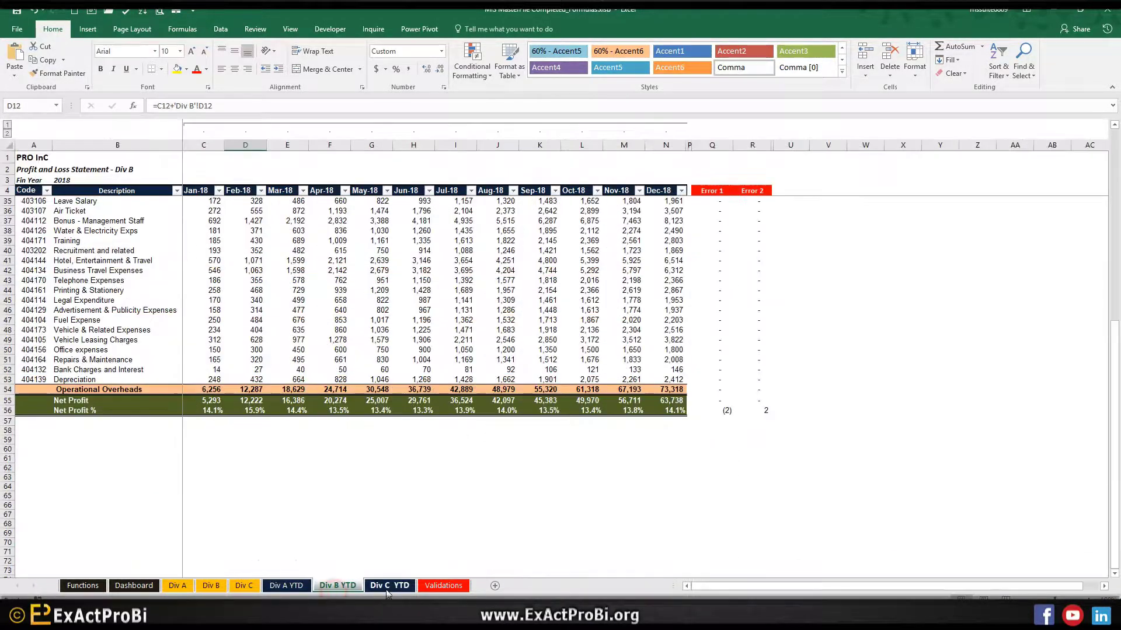
{"action": "left_click", "coordinate": [333, 586]}
{"action": "left_click", "coordinate": [286, 586]}
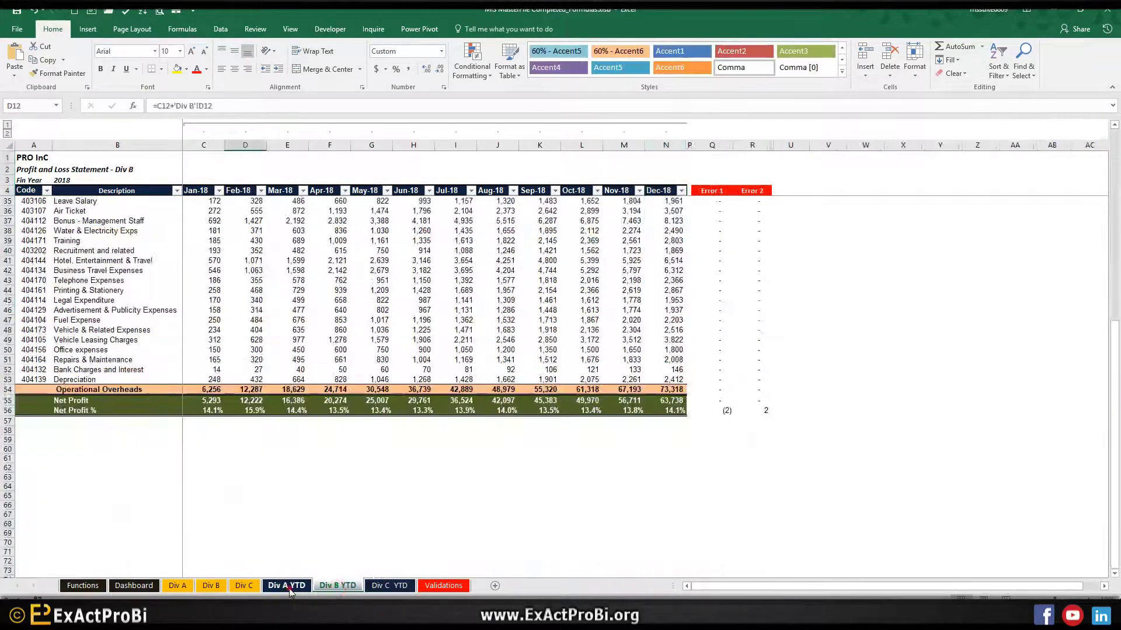
{"action": "left_click", "coordinate": [177, 586]}
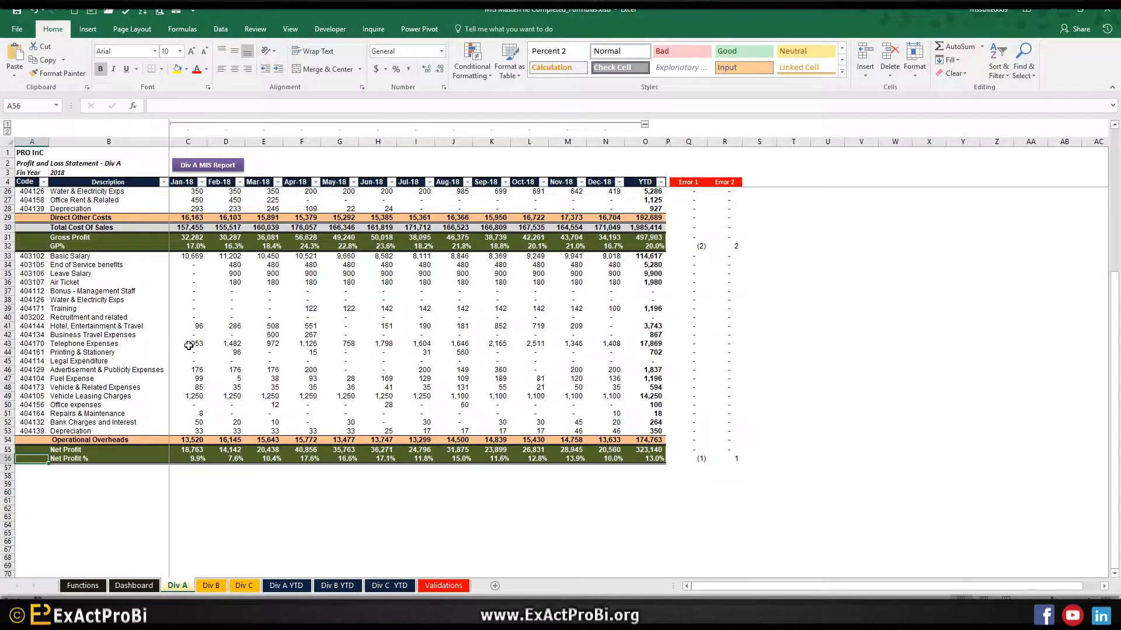
{"action": "scroll", "coordinate": [189, 346], "scroll_direction": "up", "scroll_amount": 3}
{"action": "scroll", "coordinate": [264, 255], "scroll_direction": "up", "scroll_amount": 4}
{"action": "left_click", "coordinate": [228, 255]}
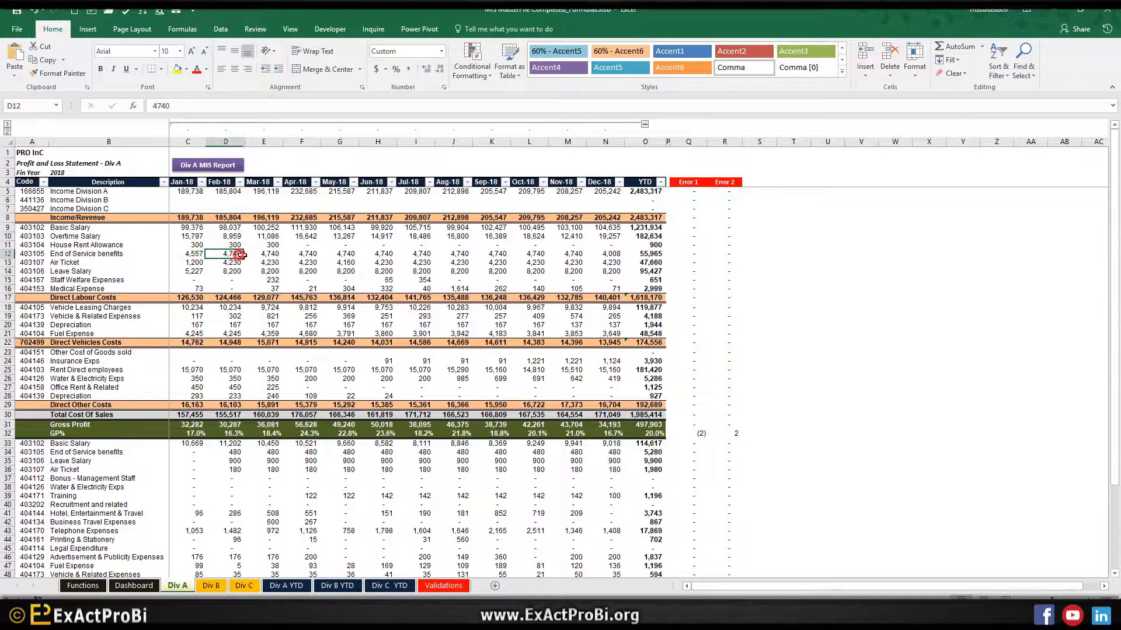
{"action": "left_click", "coordinate": [301, 254]}
{"action": "left_click_drag", "start_coordinate": [614, 267], "coordinate": [260, 260]}
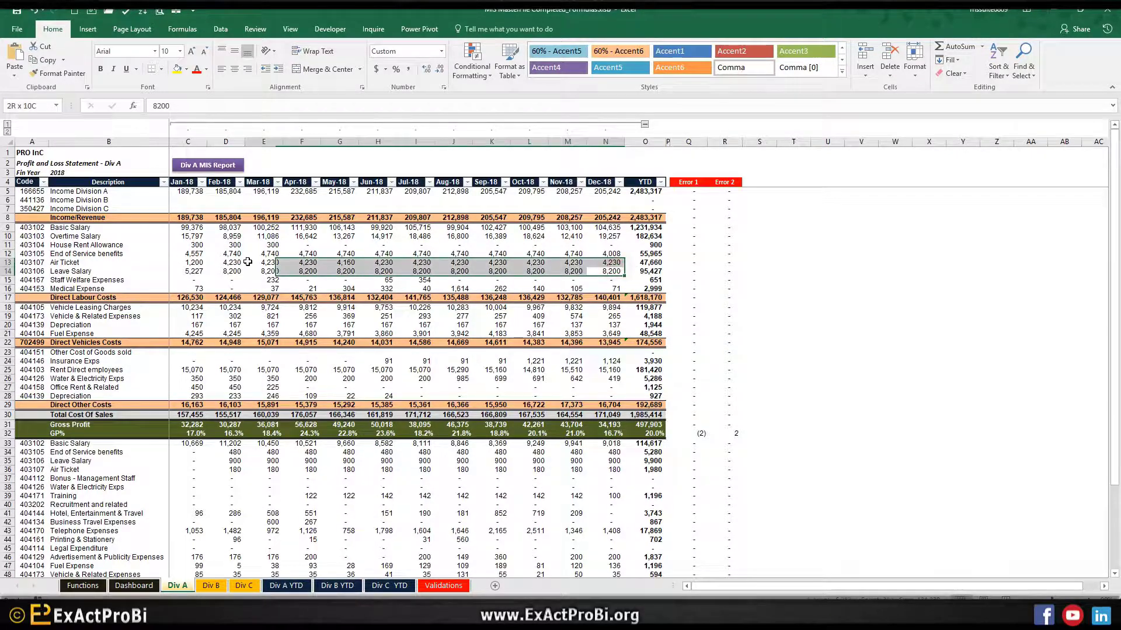
{"action": "scroll", "coordinate": [260, 261], "scroll_direction": "down", "scroll_amount": 5}
Step: On the Dashboard, check a YTD division figure and the combined YTD Direct Labour Costs formula
{"action": "left_click", "coordinate": [276, 586]}
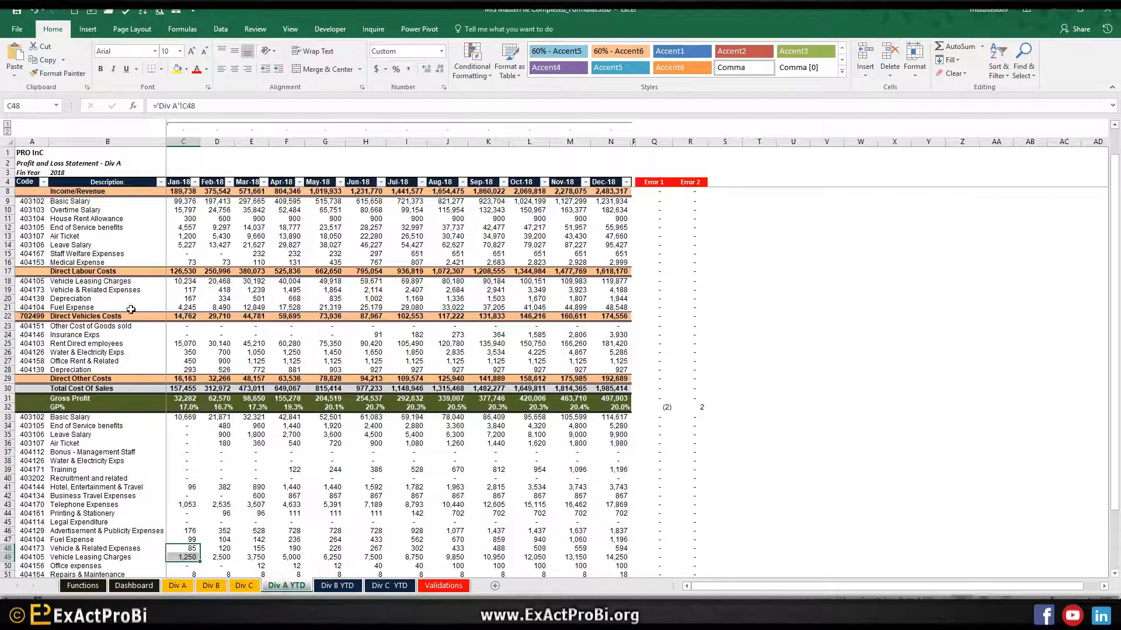
{"action": "left_click", "coordinate": [133, 586]}
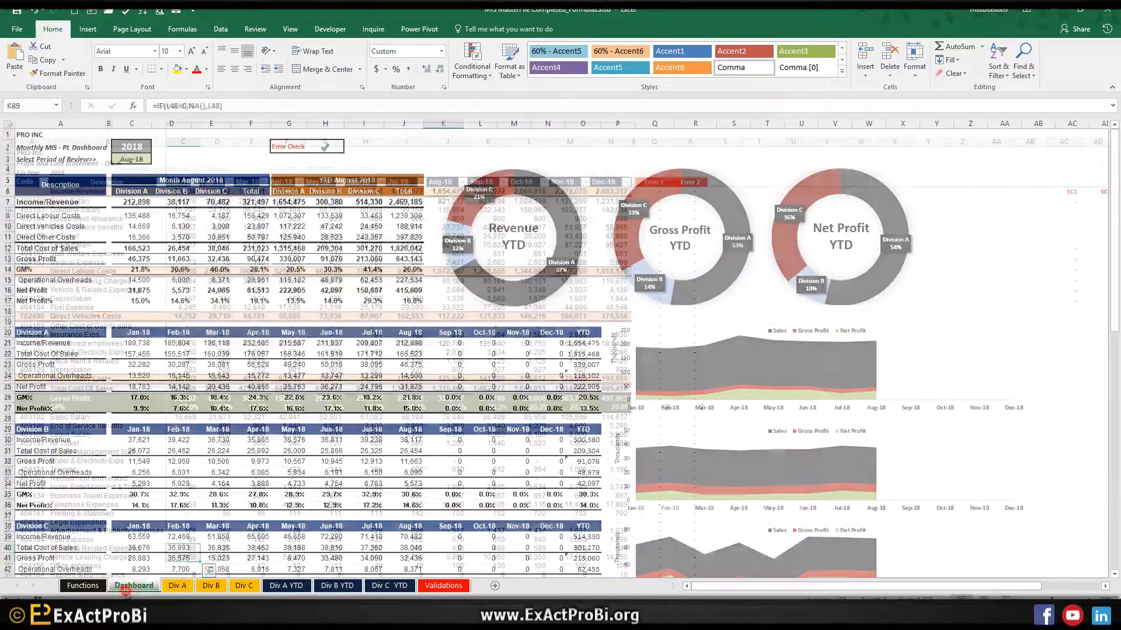
{"action": "left_click", "coordinate": [280, 215]}
{"action": "left_click", "coordinate": [365, 216]}
{"action": "left_click", "coordinate": [412, 217]}
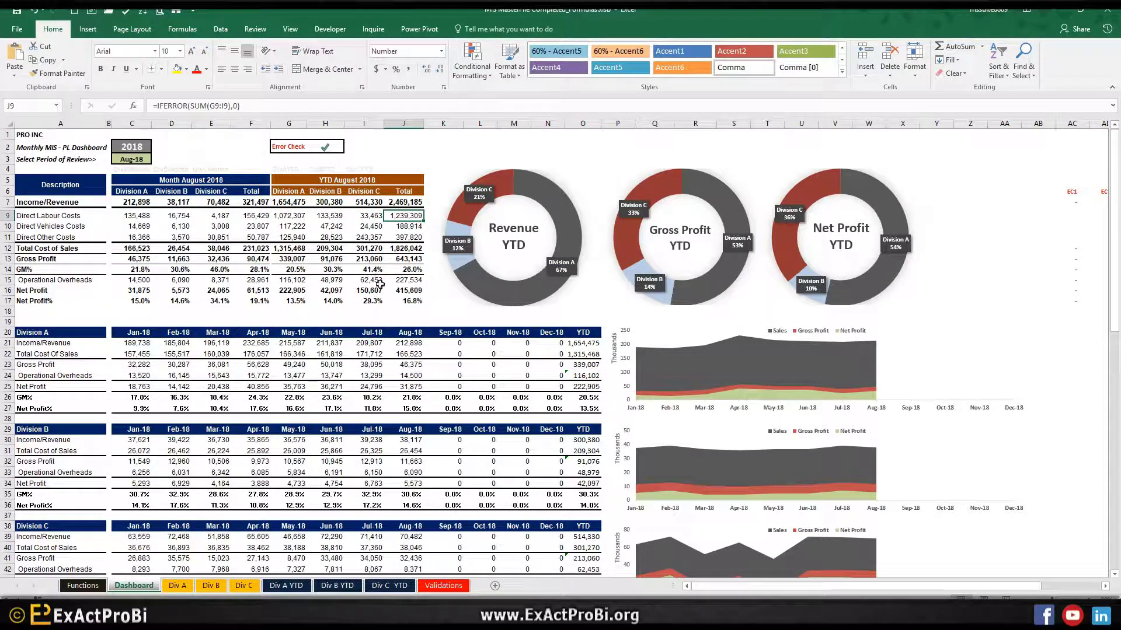
Step: Flip through the Div A and Div C statements and the YTD sheets, ending on Div A YTD
{"action": "left_click", "coordinate": [177, 586]}
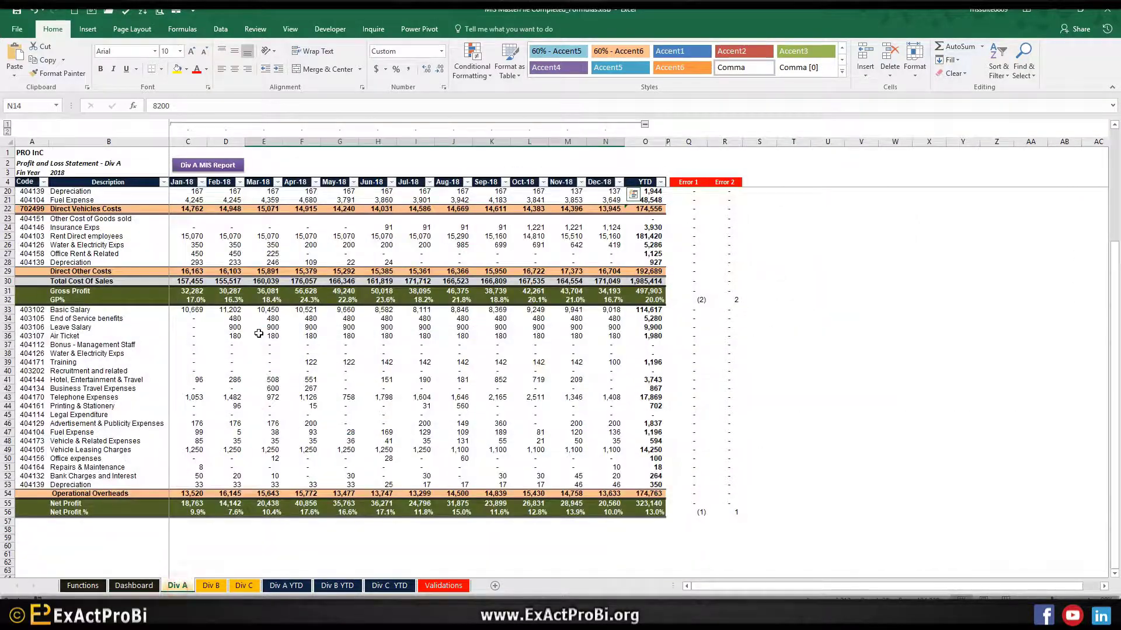
{"action": "left_click", "coordinate": [211, 585]}
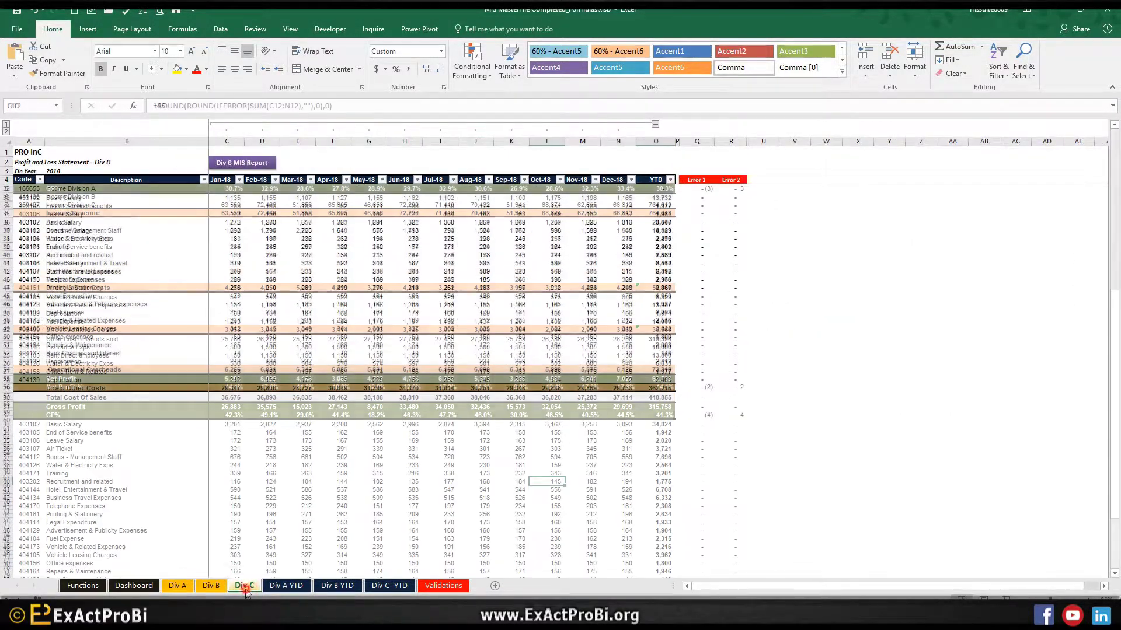
{"action": "left_click", "coordinate": [244, 585]}
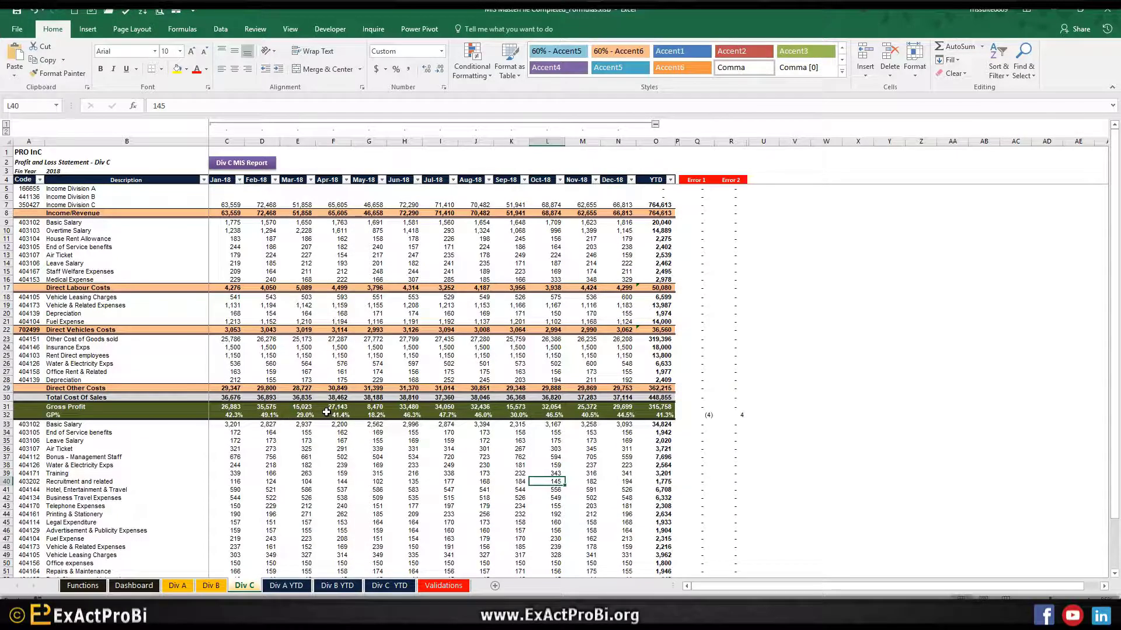
{"action": "scroll", "coordinate": [344, 407], "scroll_direction": "down", "scroll_amount": 4}
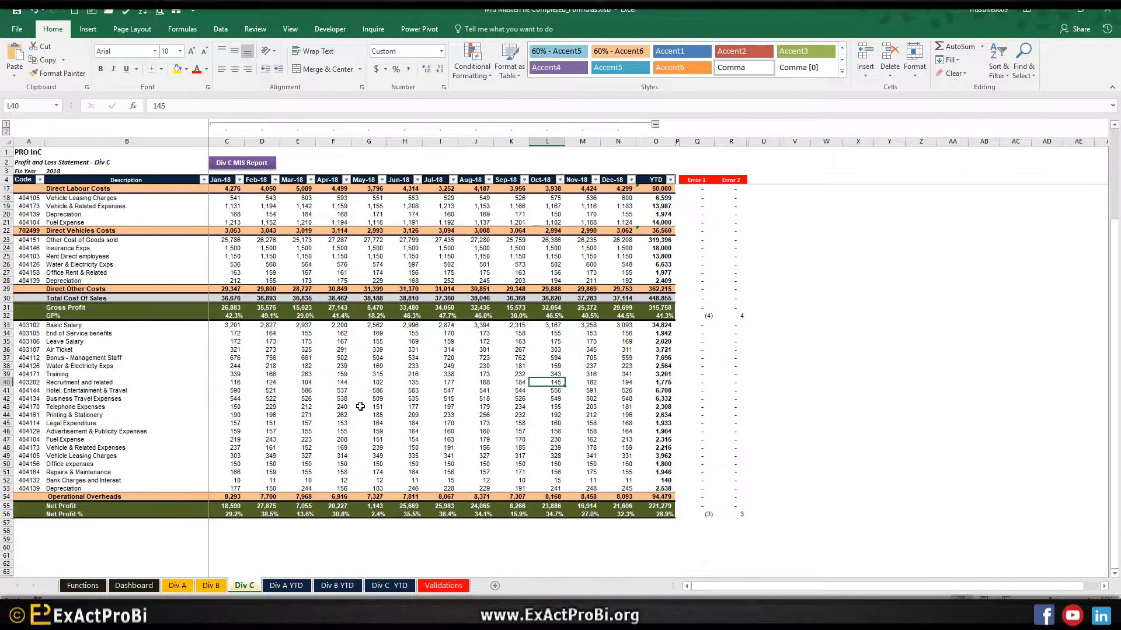
{"action": "left_click", "coordinate": [286, 585]}
{"action": "left_click", "coordinate": [337, 585]}
{"action": "left_click", "coordinate": [389, 586]}
{"action": "left_click", "coordinate": [325, 585]}
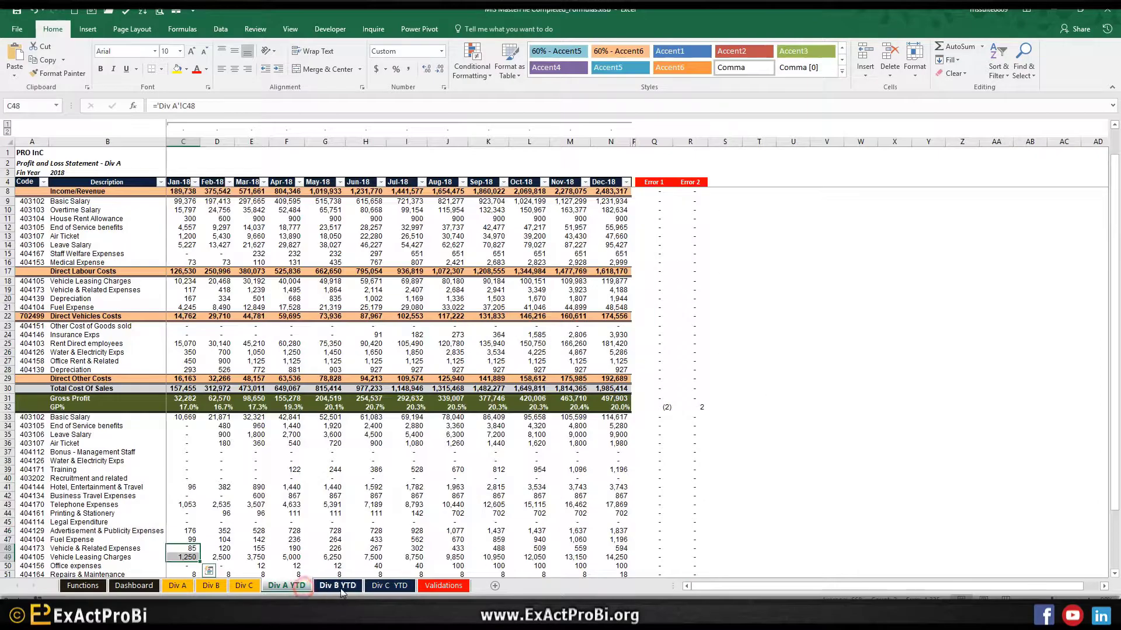
{"action": "left_click", "coordinate": [286, 585]}
Step: On Div A YTD, see how January pulls from Div A and February accumulates cumulatively
{"action": "scroll", "coordinate": [432, 498], "scroll_direction": "up", "scroll_amount": 1}
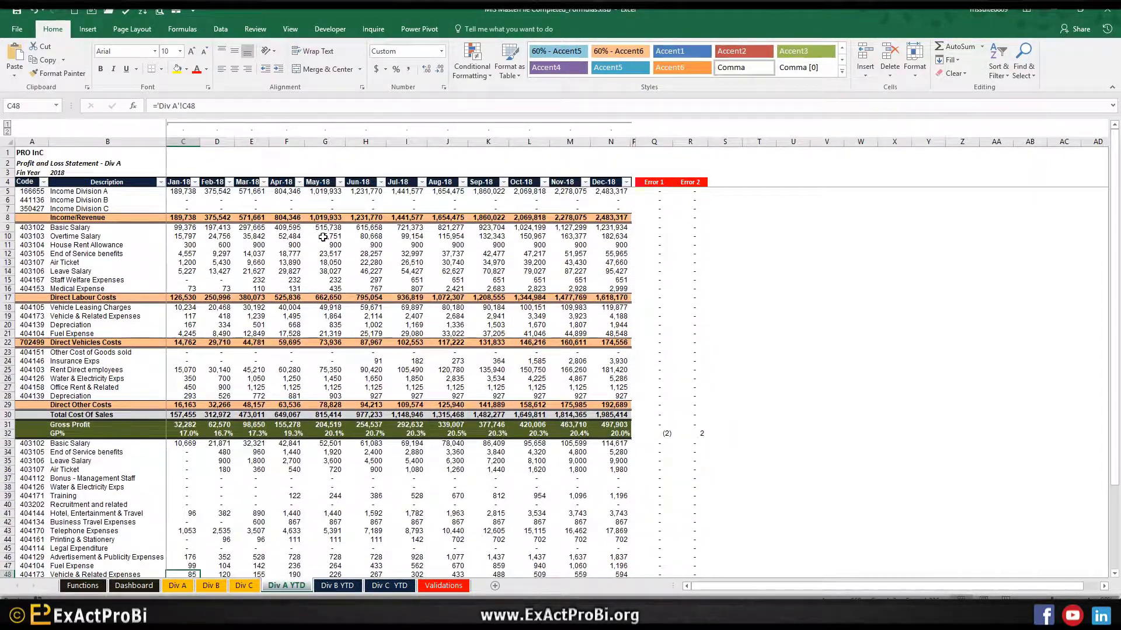
{"action": "left_click", "coordinate": [184, 191]}
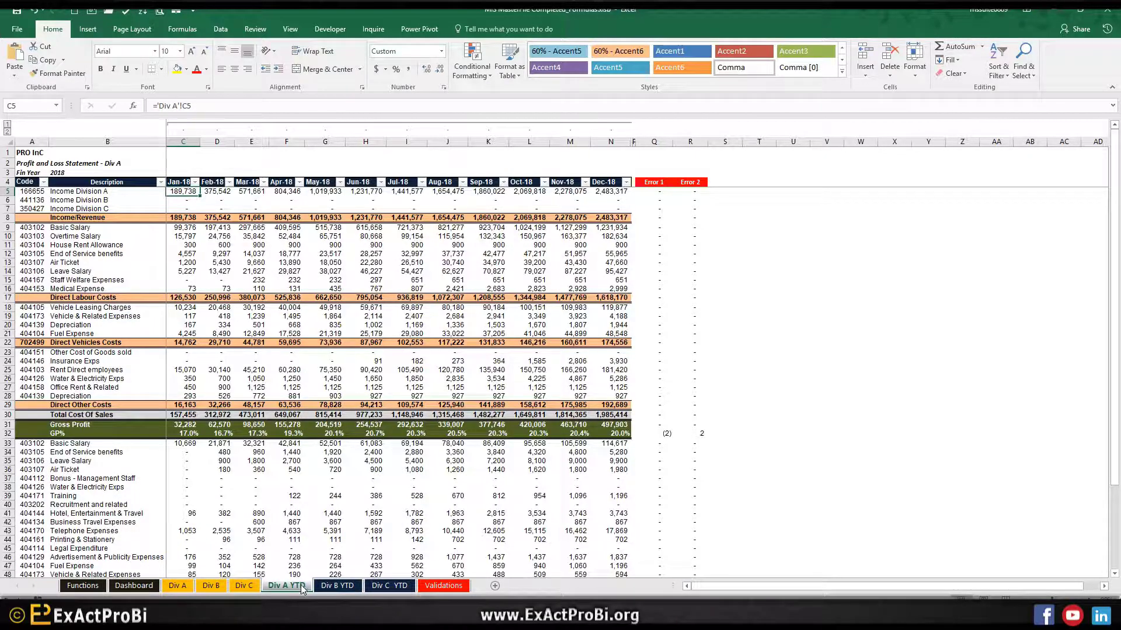
{"action": "left_click", "coordinate": [176, 194]}
{"action": "left_click", "coordinate": [202, 193]}
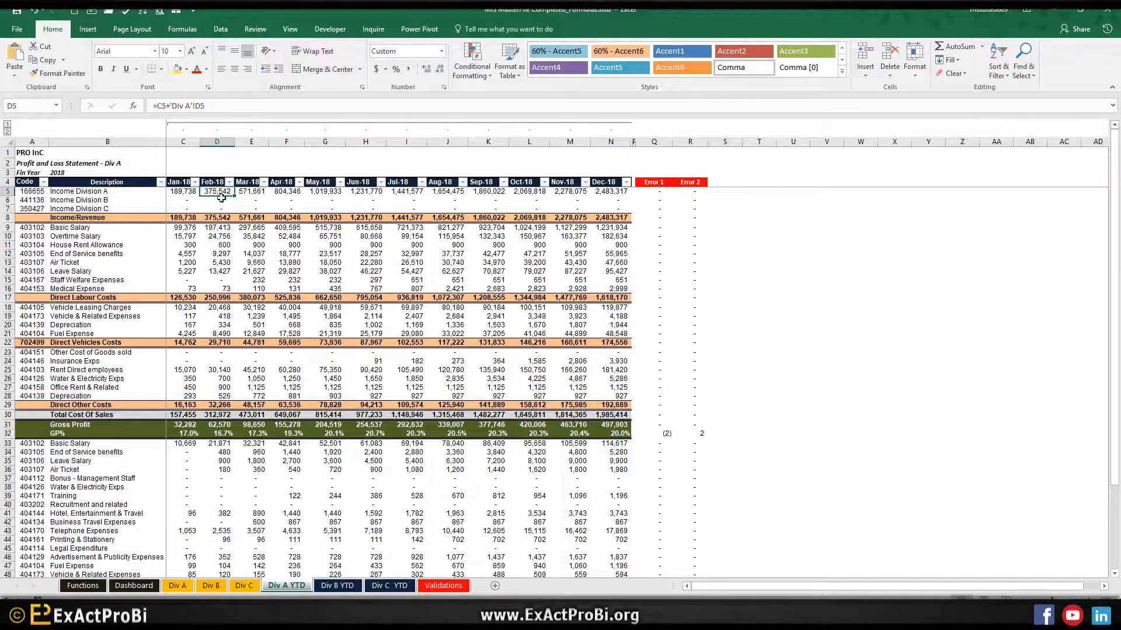
{"action": "scroll", "coordinate": [556, 376], "scroll_direction": "down", "scroll_amount": 5}
{"action": "scroll", "coordinate": [556, 385], "scroll_direction": "up", "scroll_amount": 5}
{"action": "left_click", "coordinate": [385, 586]}
Step: Show the Validations month dates A2:A13 feeding the Dashboard's period dropdown, keeping Aug-18 selected
{"action": "left_click", "coordinate": [429, 586]}
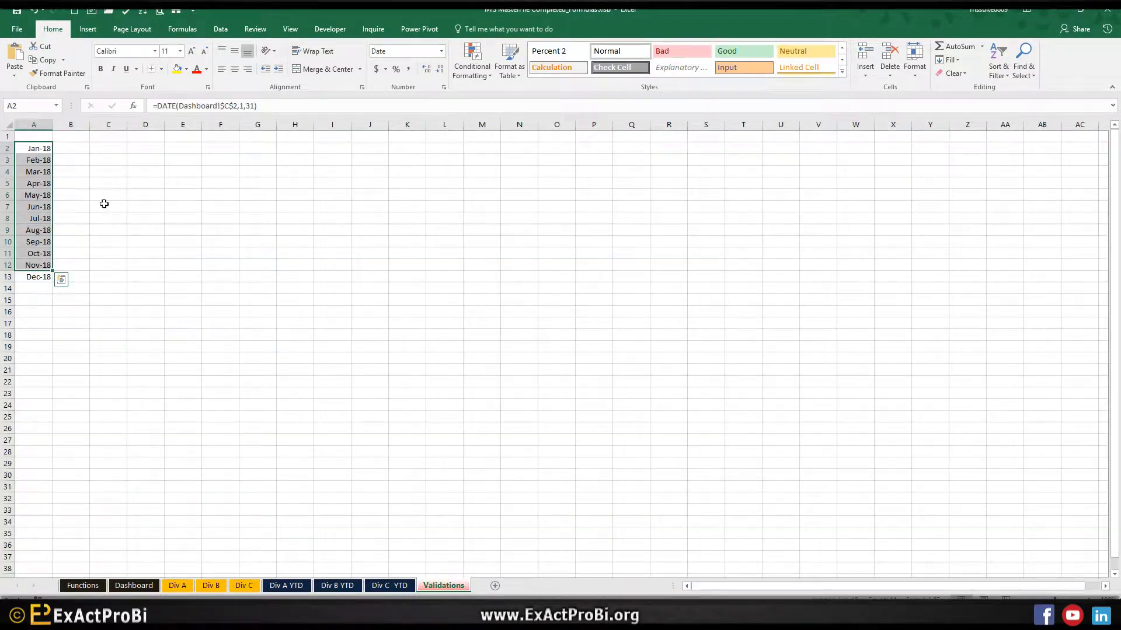
{"action": "left_click_drag", "start_coordinate": [32, 277], "coordinate": [25, 148]}
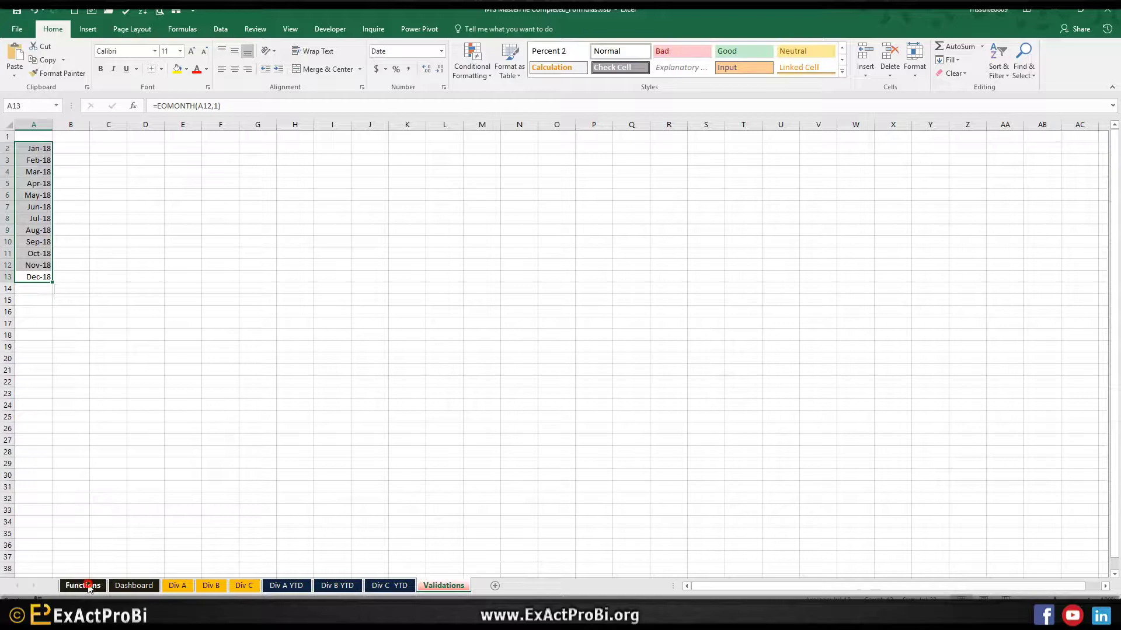
{"action": "left_click", "coordinate": [134, 586]}
{"action": "left_click", "coordinate": [131, 159]}
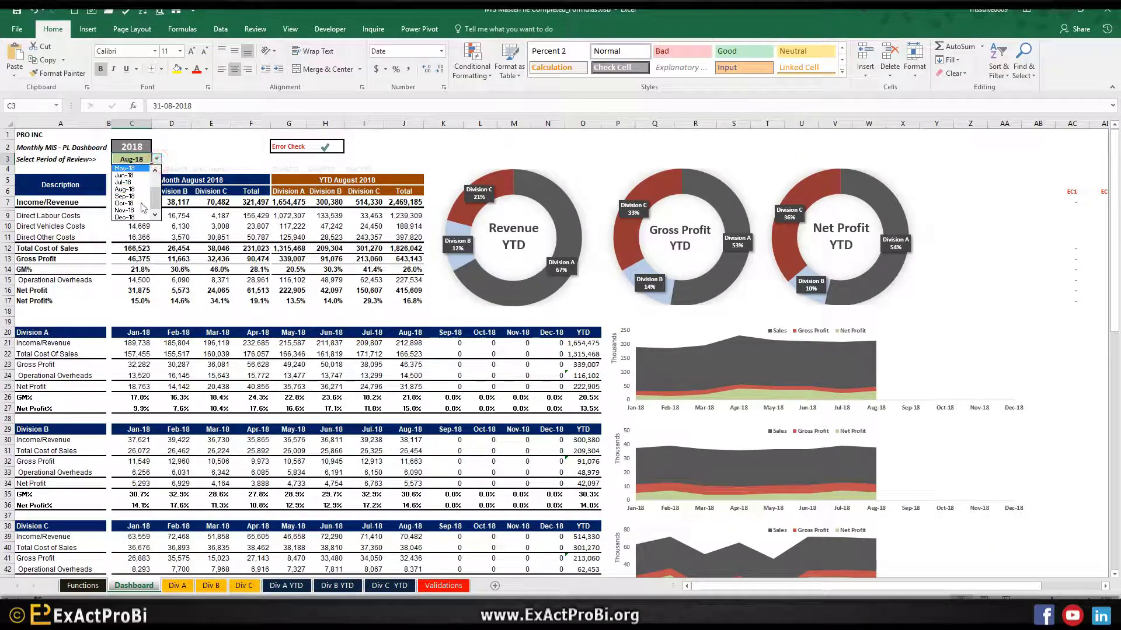
{"action": "left_click", "coordinate": [442, 585]}
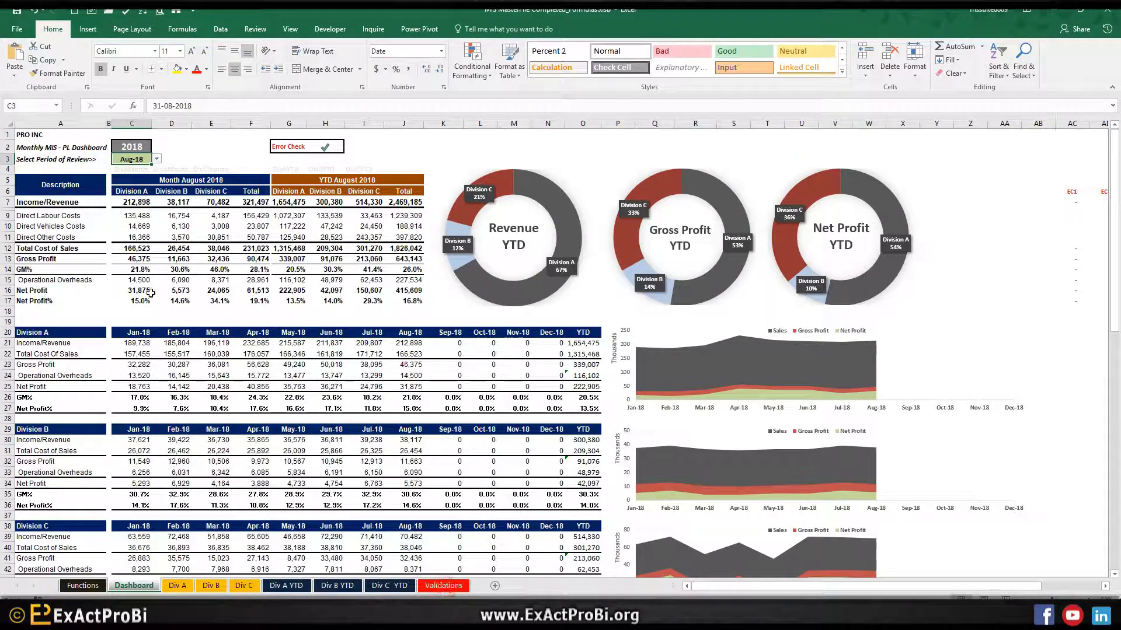
{"action": "left_click", "coordinate": [441, 584]}
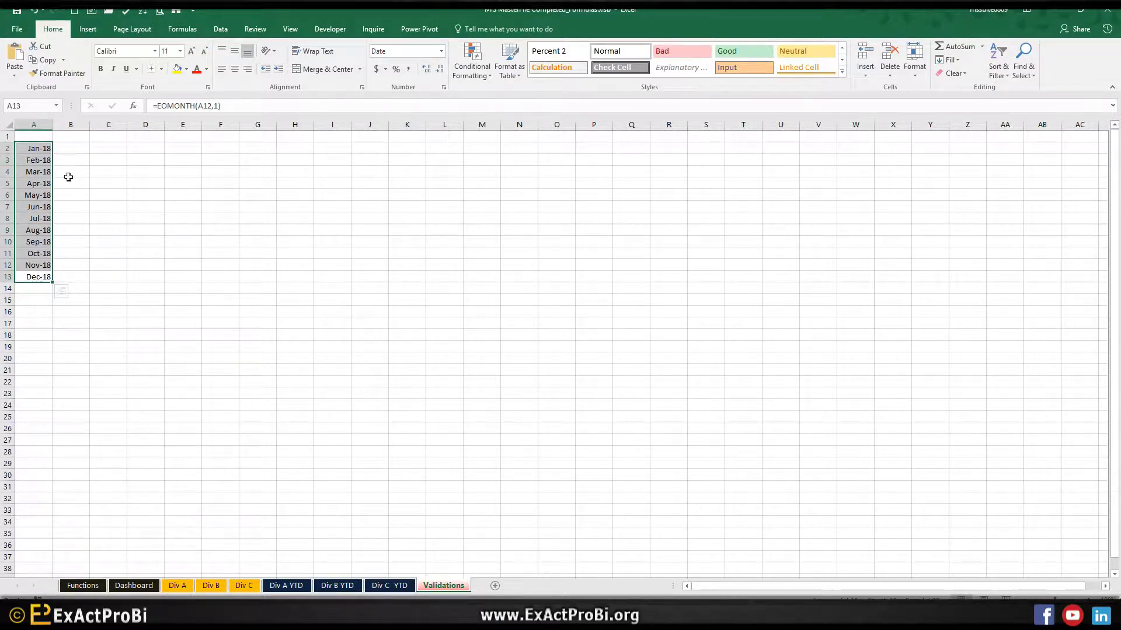
{"action": "left_click", "coordinate": [121, 589]}
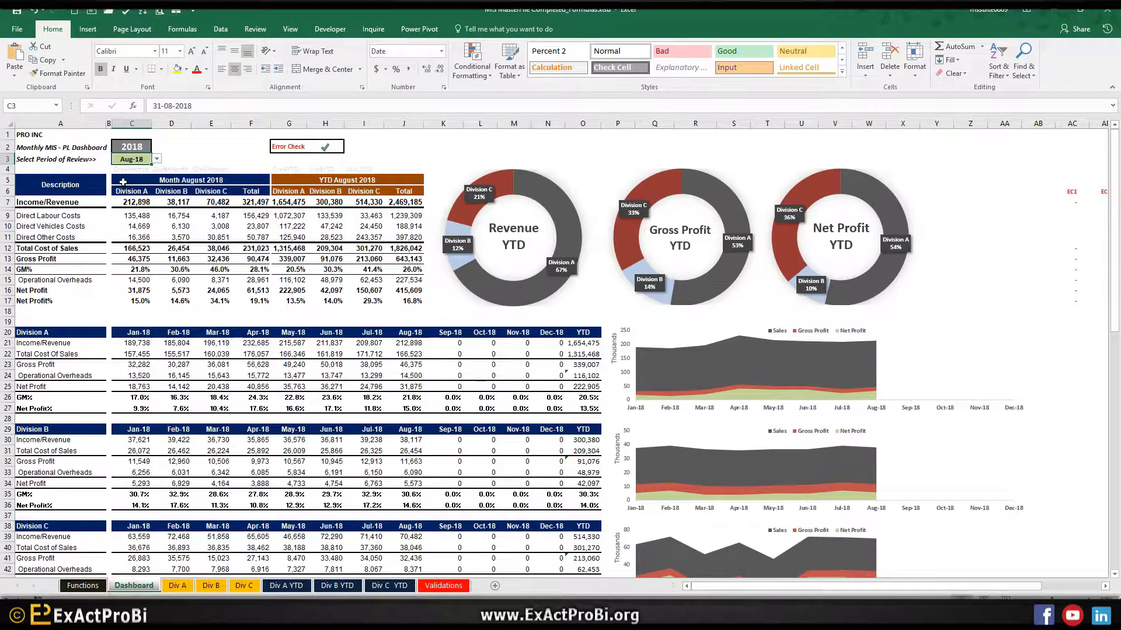
Step: Set the dashboard year in C2 to 2017 and inspect an #N/A lookup cell
{"action": "left_click", "coordinate": [124, 146]}
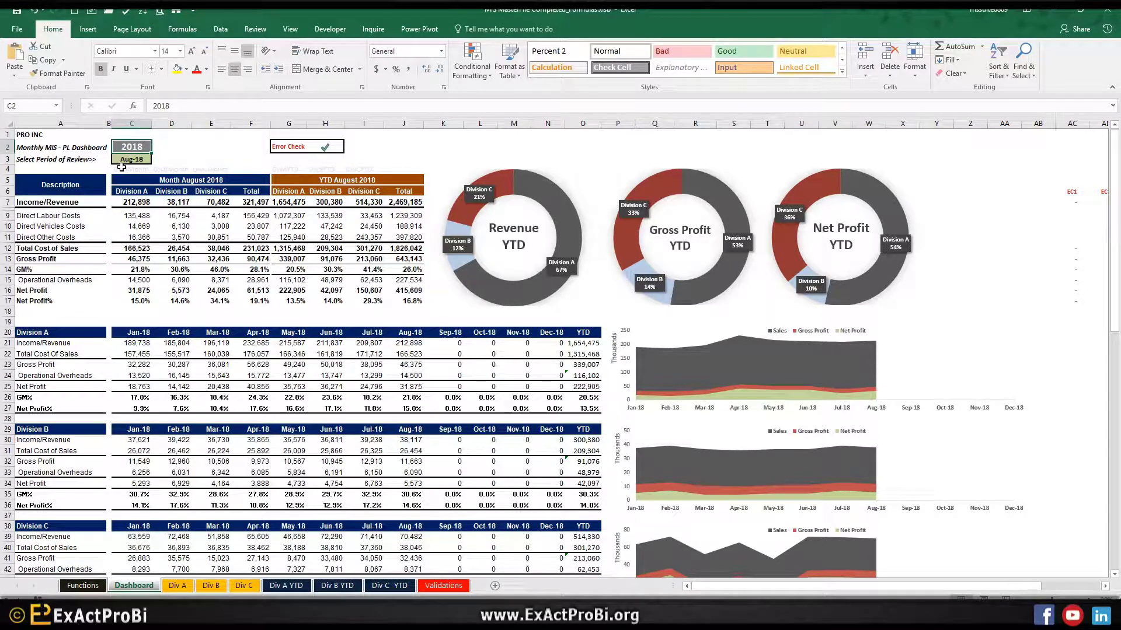
{"action": "type", "text": "2"}
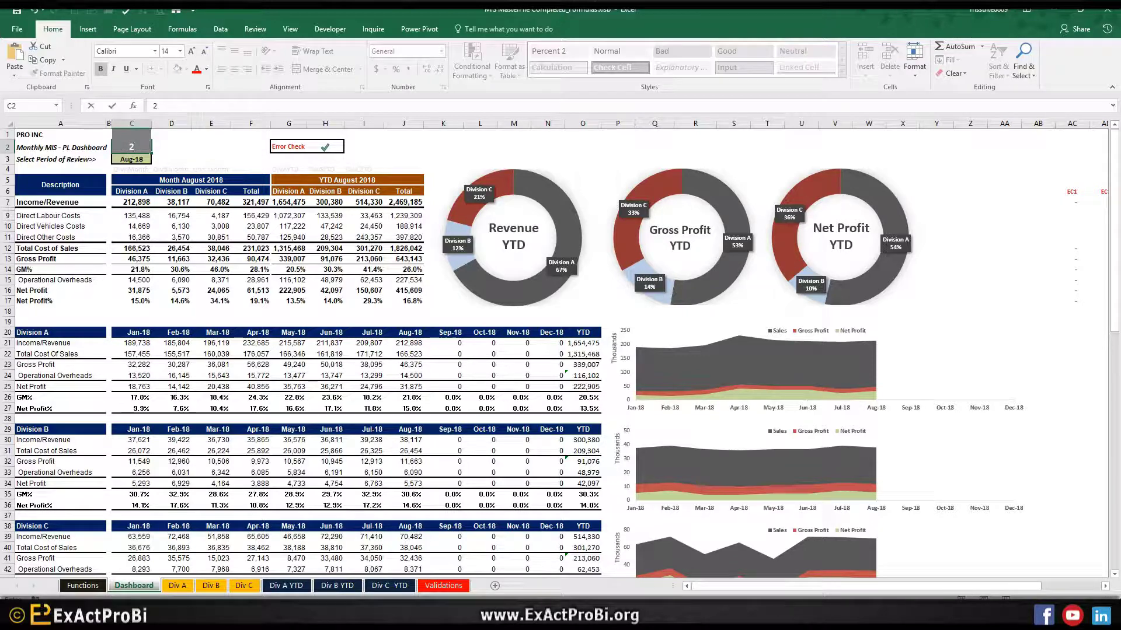
{"action": "type", "text": "017"}
{"action": "key", "text": "Return"}
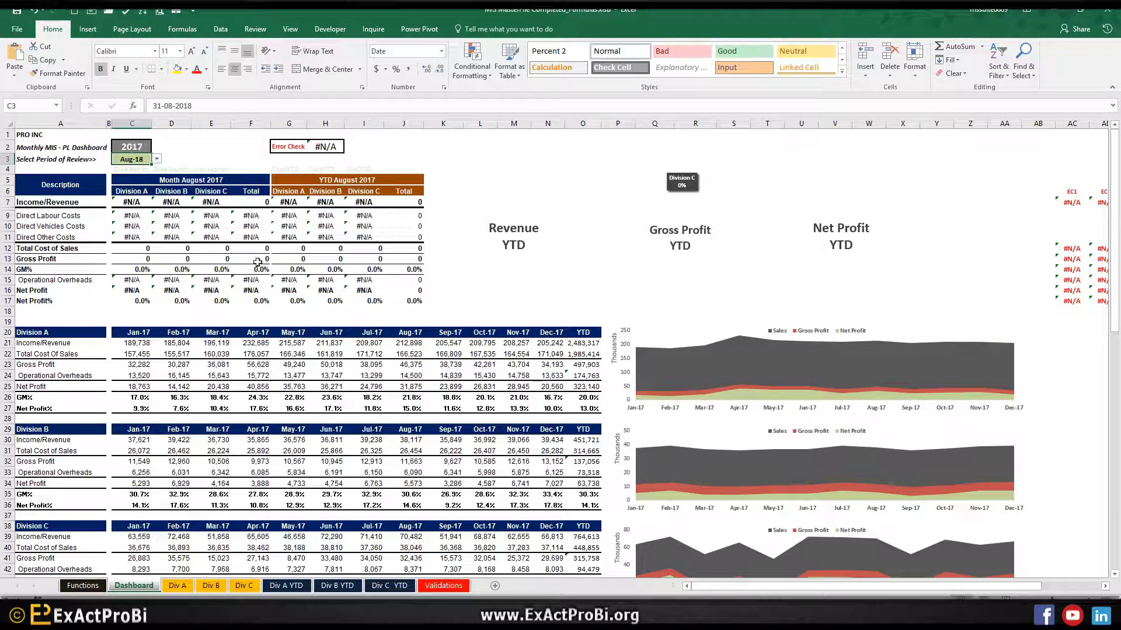
{"action": "double_click", "coordinate": [168, 225]}
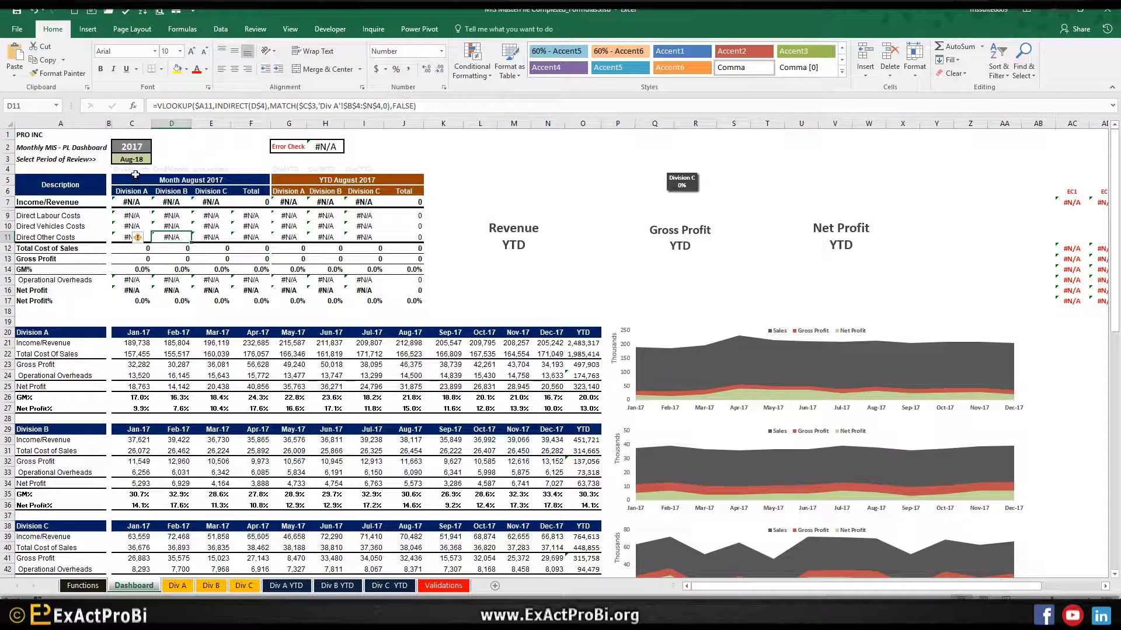
Step: Choose Mar-17 as the review period from the C3 dropdown
{"action": "left_click", "coordinate": [133, 159]}
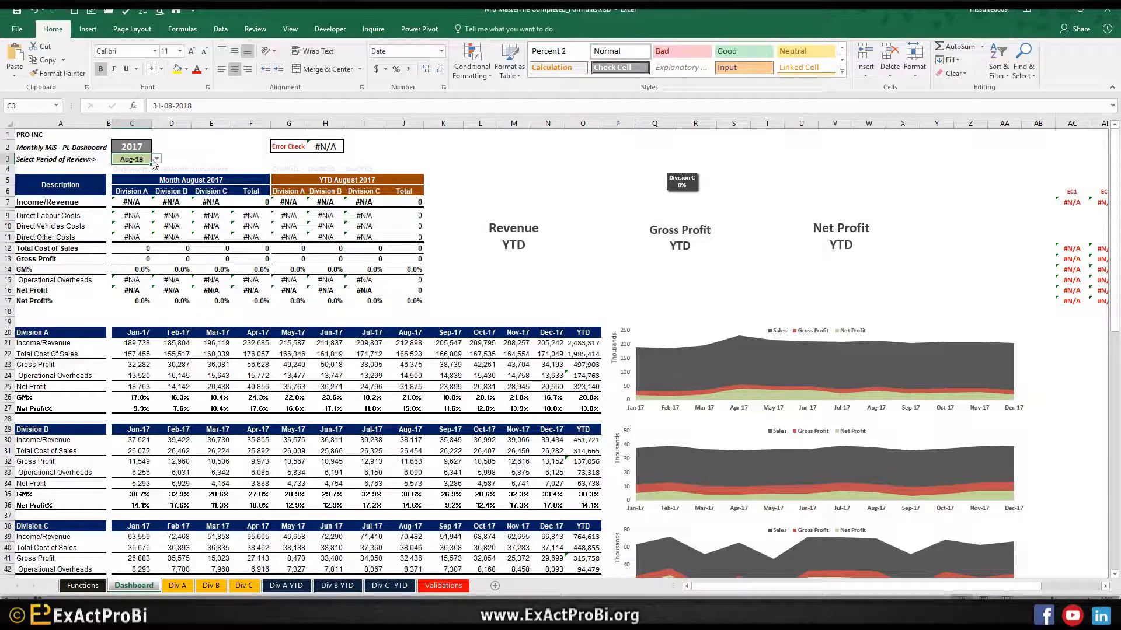
{"action": "left_click", "coordinate": [156, 159]}
{"action": "scroll", "coordinate": [136, 182], "scroll_direction": "up", "scroll_amount": 3}
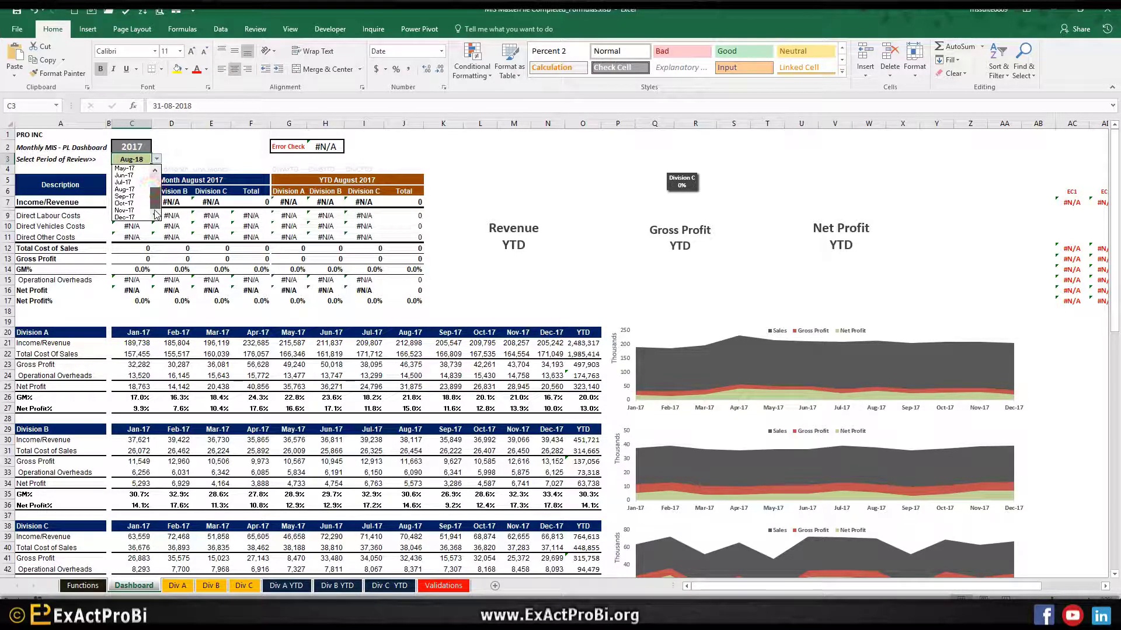
{"action": "scroll", "coordinate": [134, 182], "scroll_direction": "up", "scroll_amount": 2}
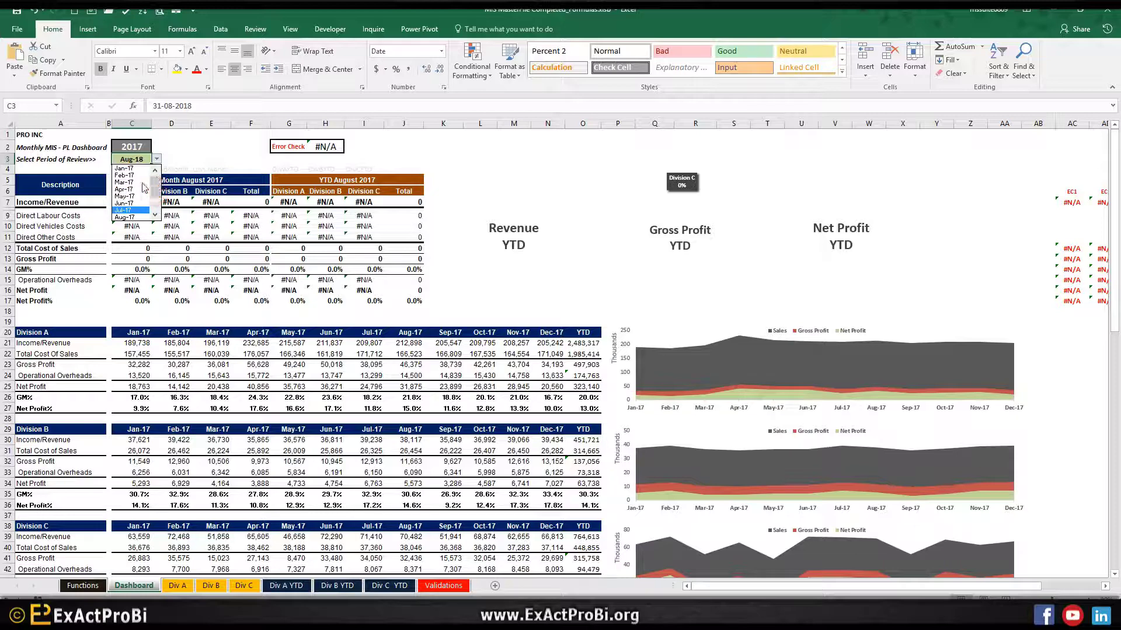
{"action": "left_click", "coordinate": [120, 182]}
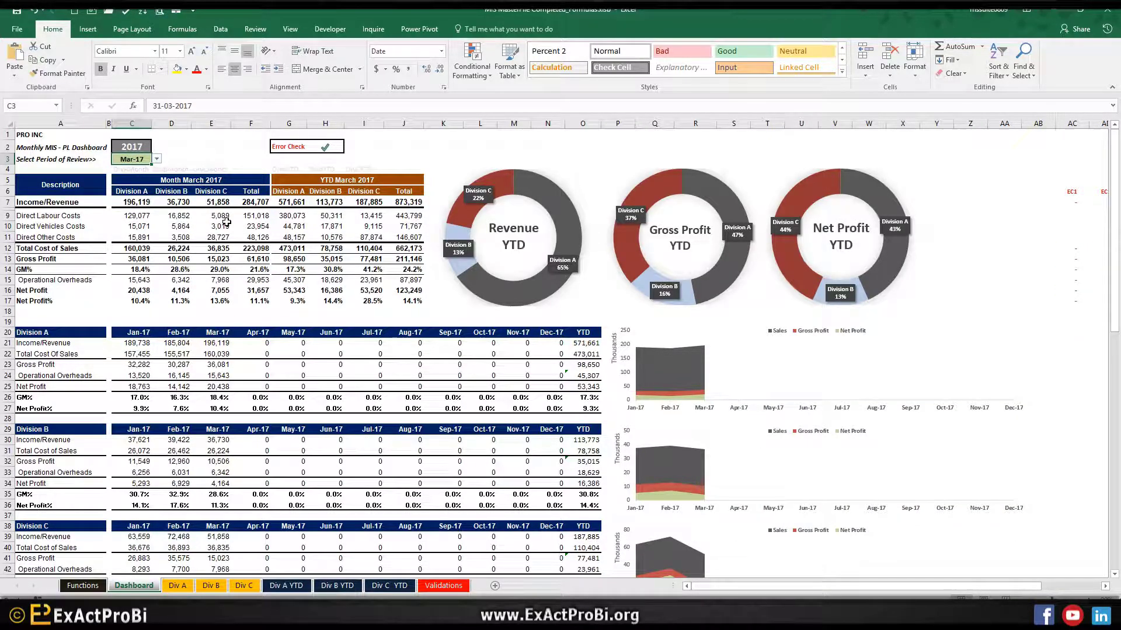
{"action": "key", "text": "Up"}
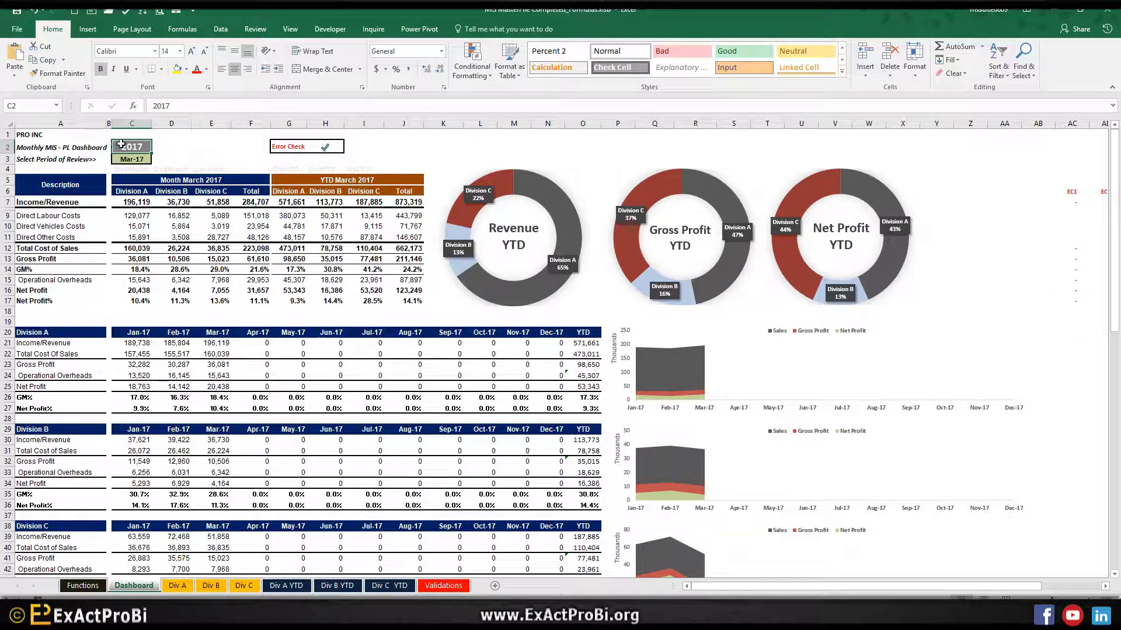
{"action": "left_click", "coordinate": [131, 162]}
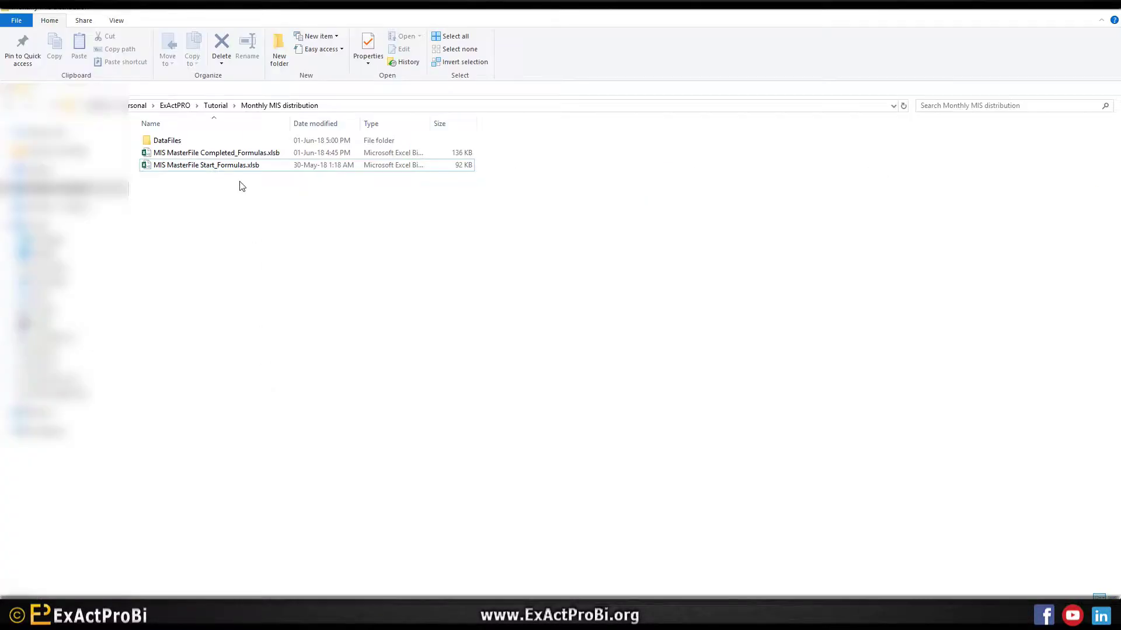
Step: Open the DataFiles folder and MIS Div A.xlsx, then highlight the division source files
{"action": "left_click", "coordinate": [228, 155]}
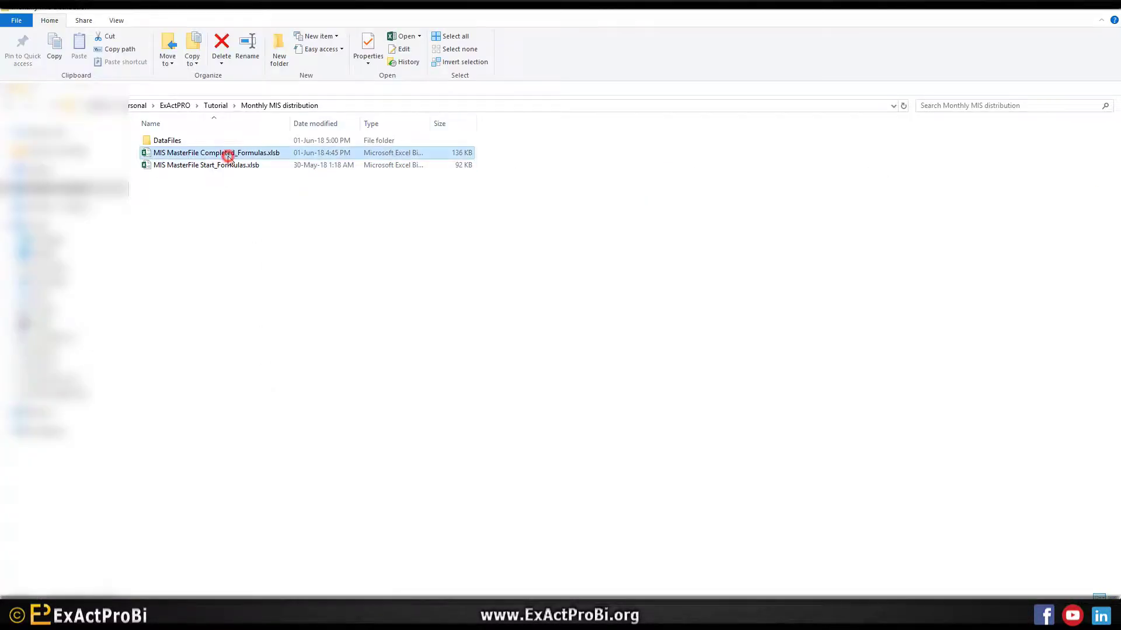
{"action": "left_click", "coordinate": [219, 165]}
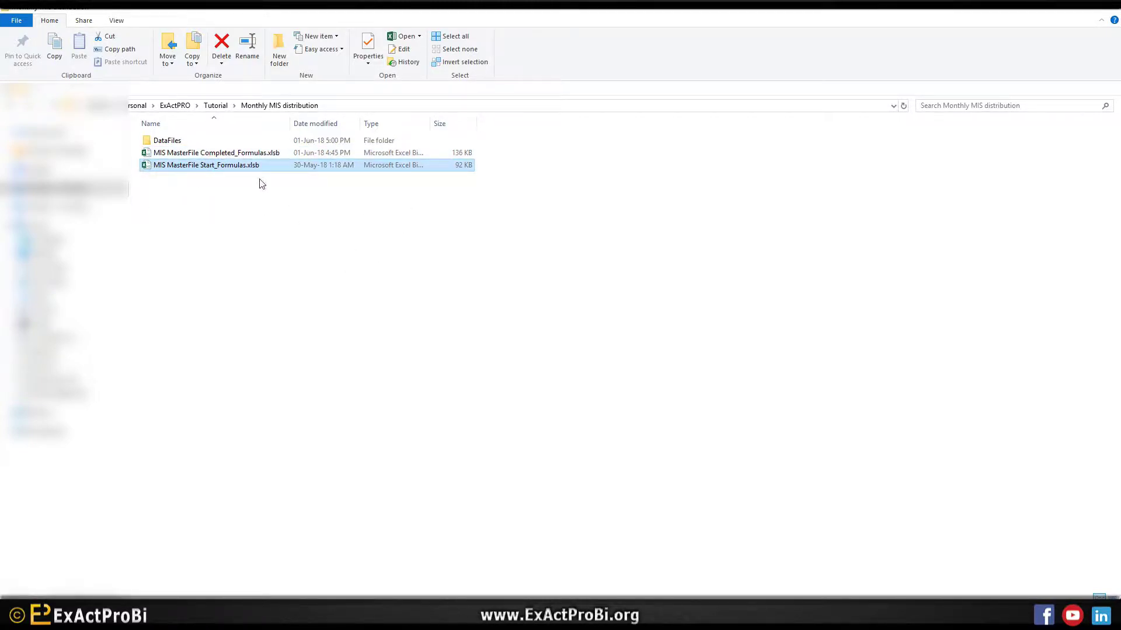
{"action": "double_click", "coordinate": [169, 140]}
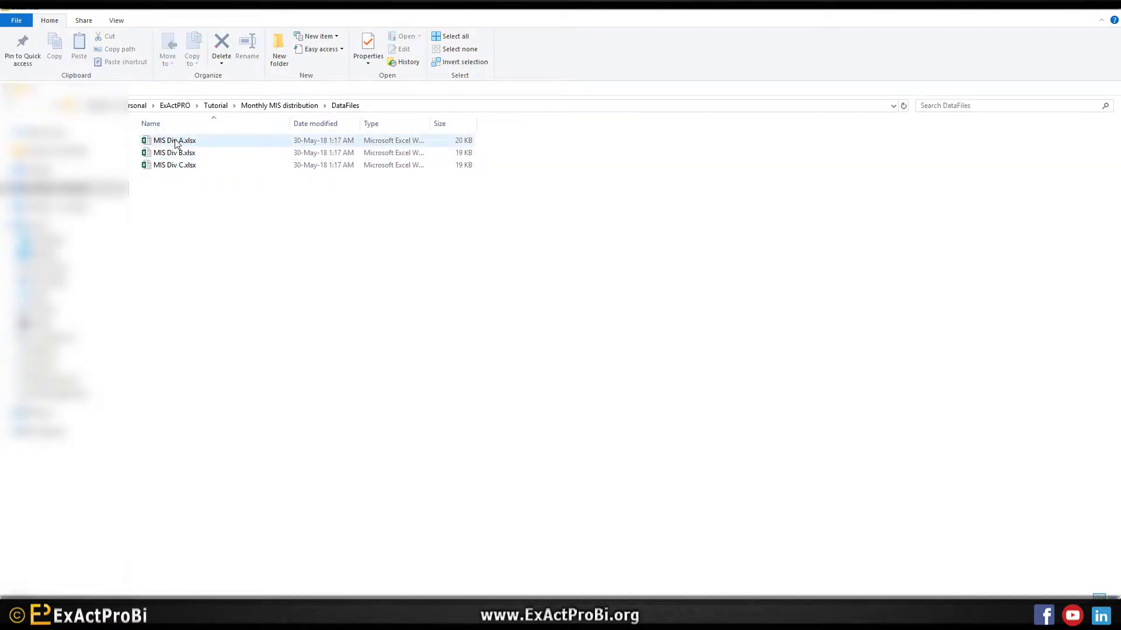
{"action": "double_click", "coordinate": [175, 141]}
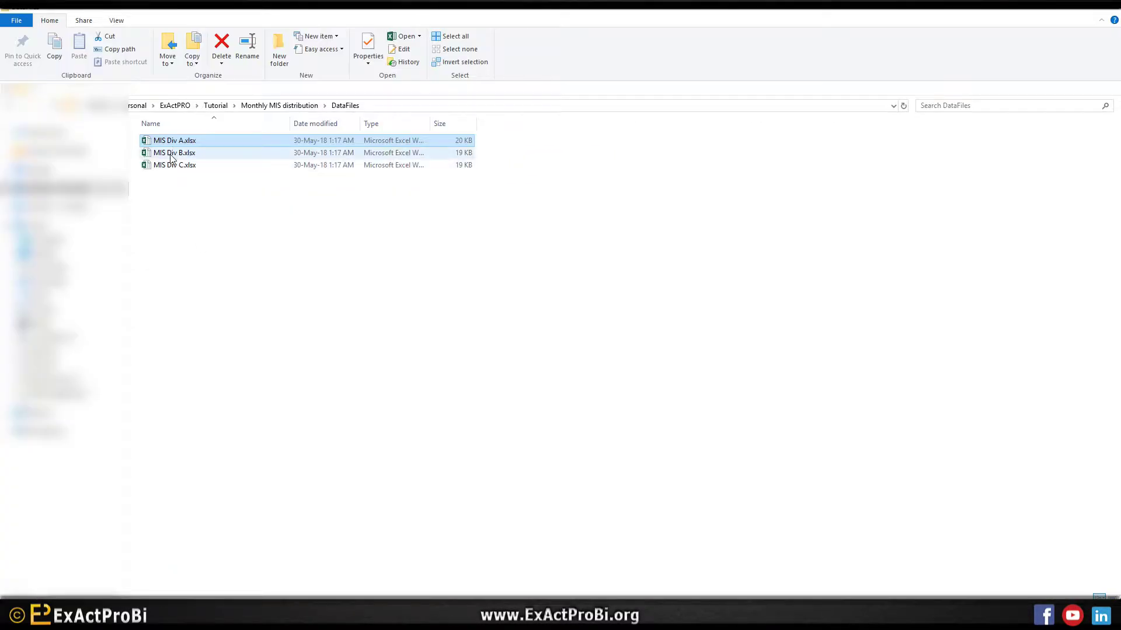
{"action": "left_click", "coordinate": [172, 153]}
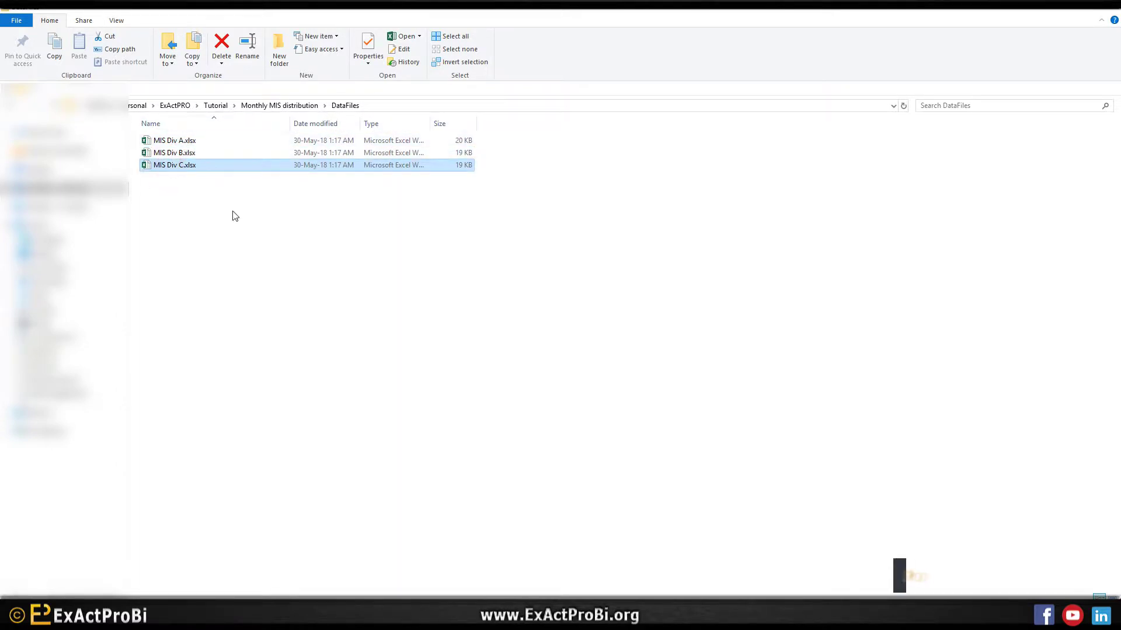
{"action": "left_click", "coordinate": [175, 140], "text": "ctrl"}
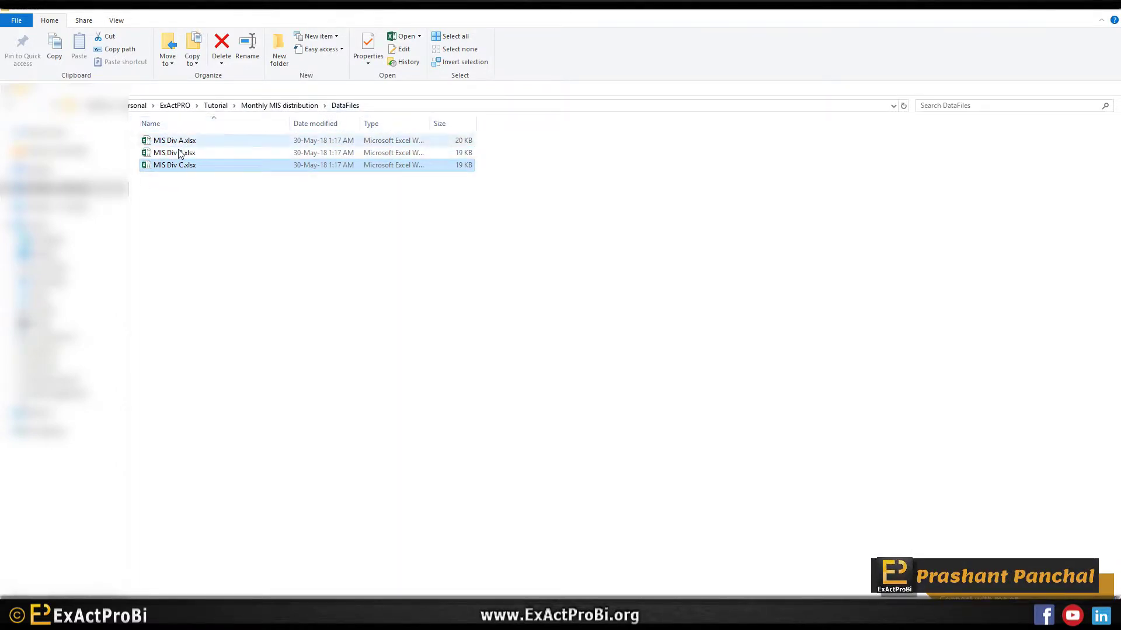